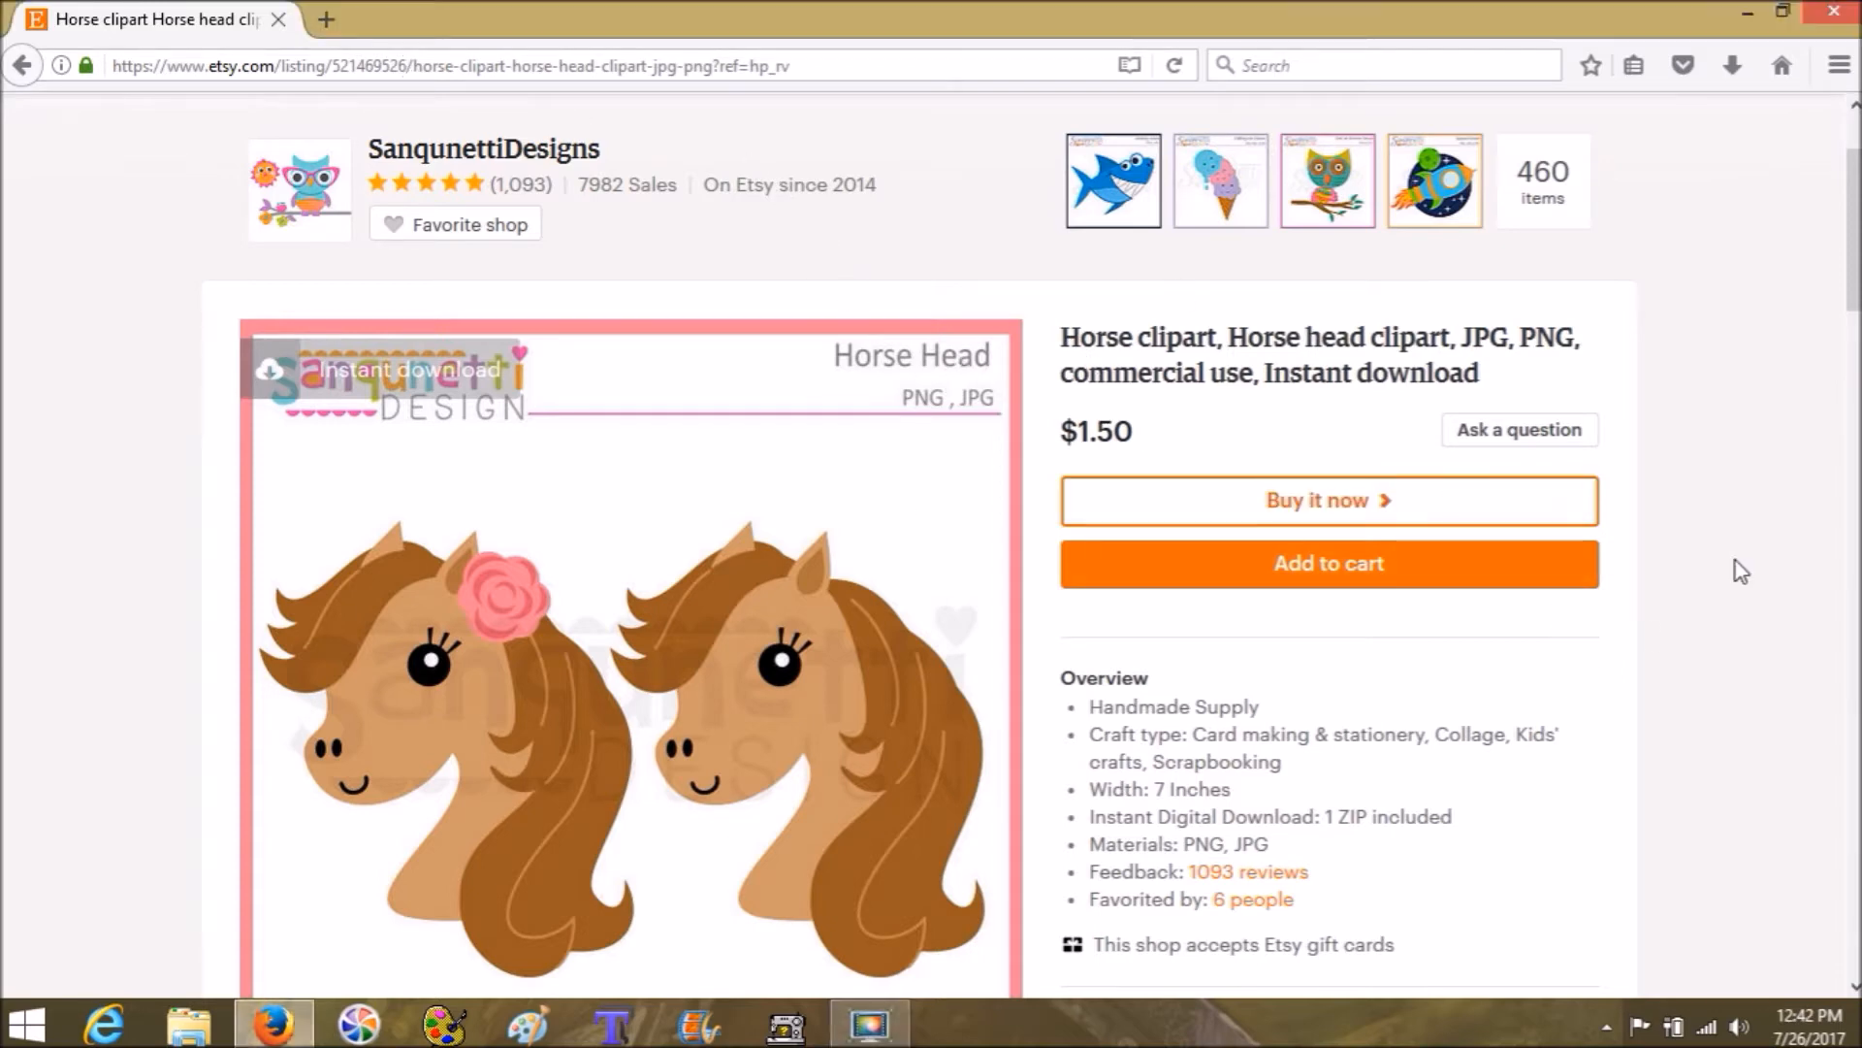
Step: Look over the horse head clipart listing, including its description, license info and project ideas
scroll(1736, 560, down, 10)
scroll(1734, 557, down, 10)
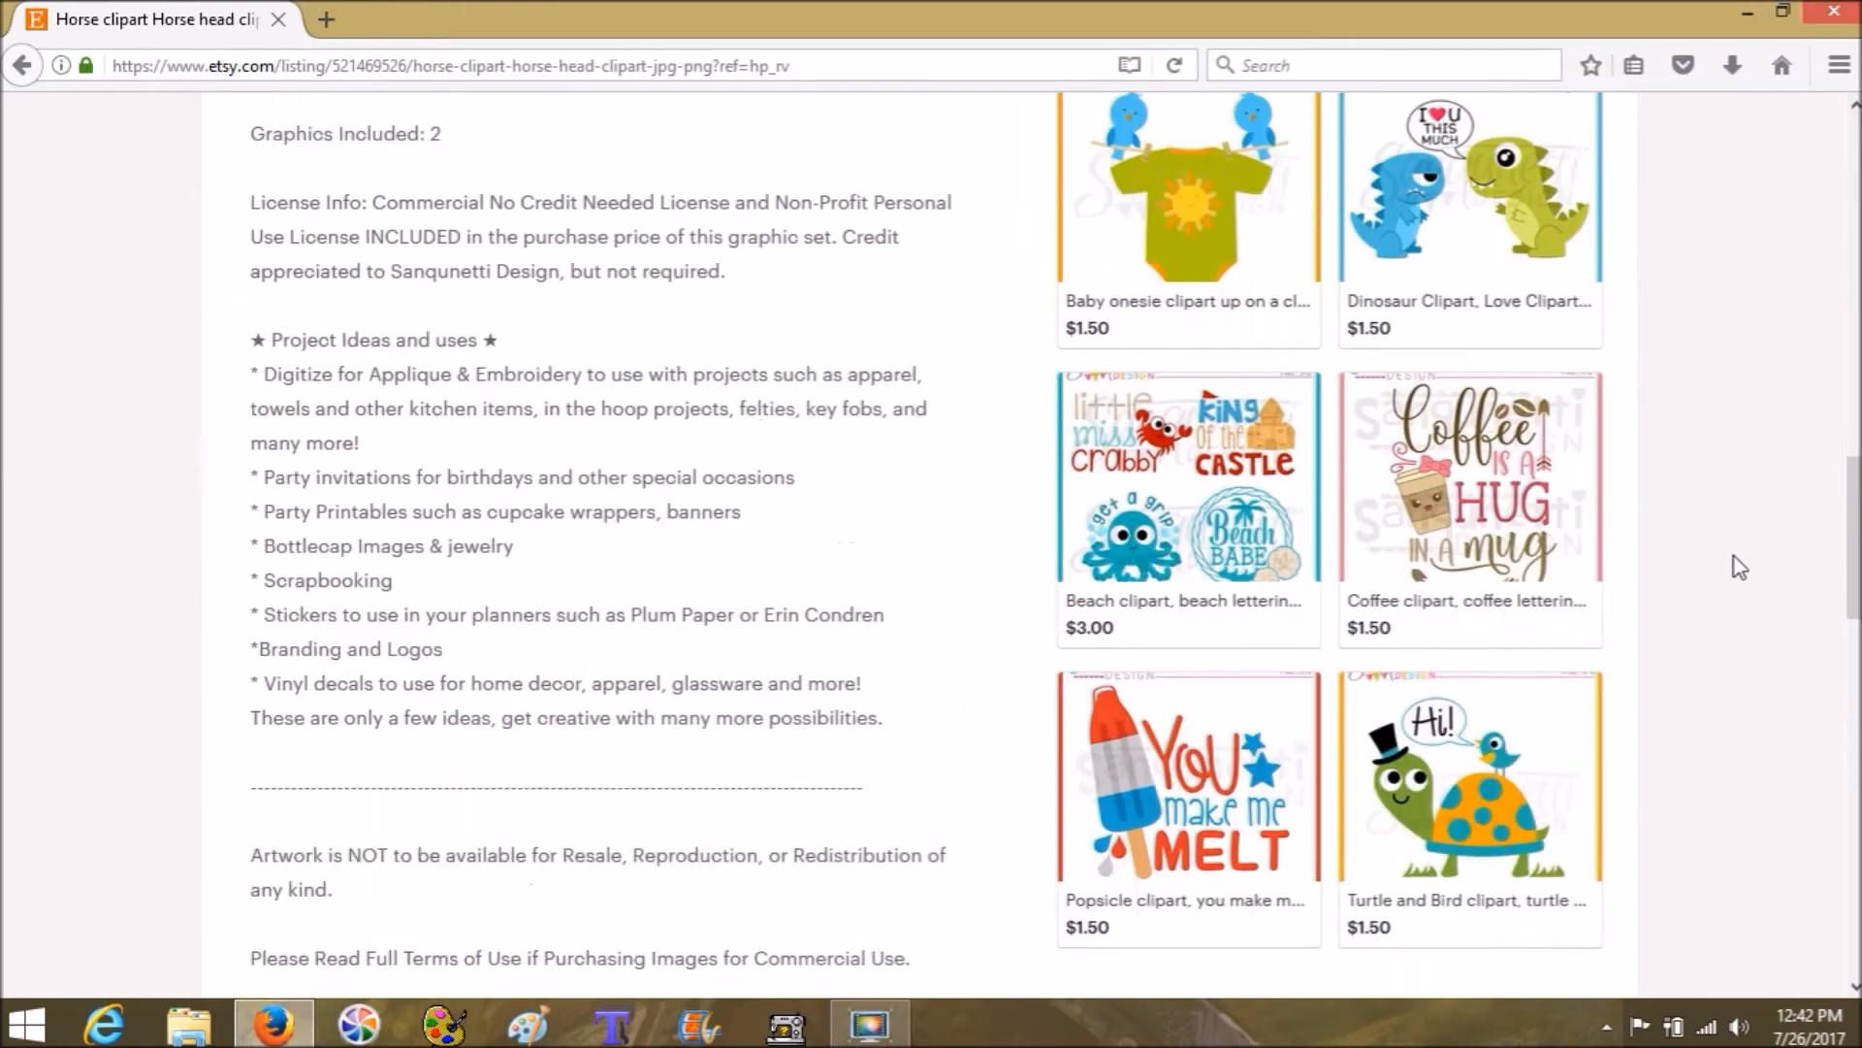
scroll(1731, 562, up, 20)
scroll(1726, 524, up, 2)
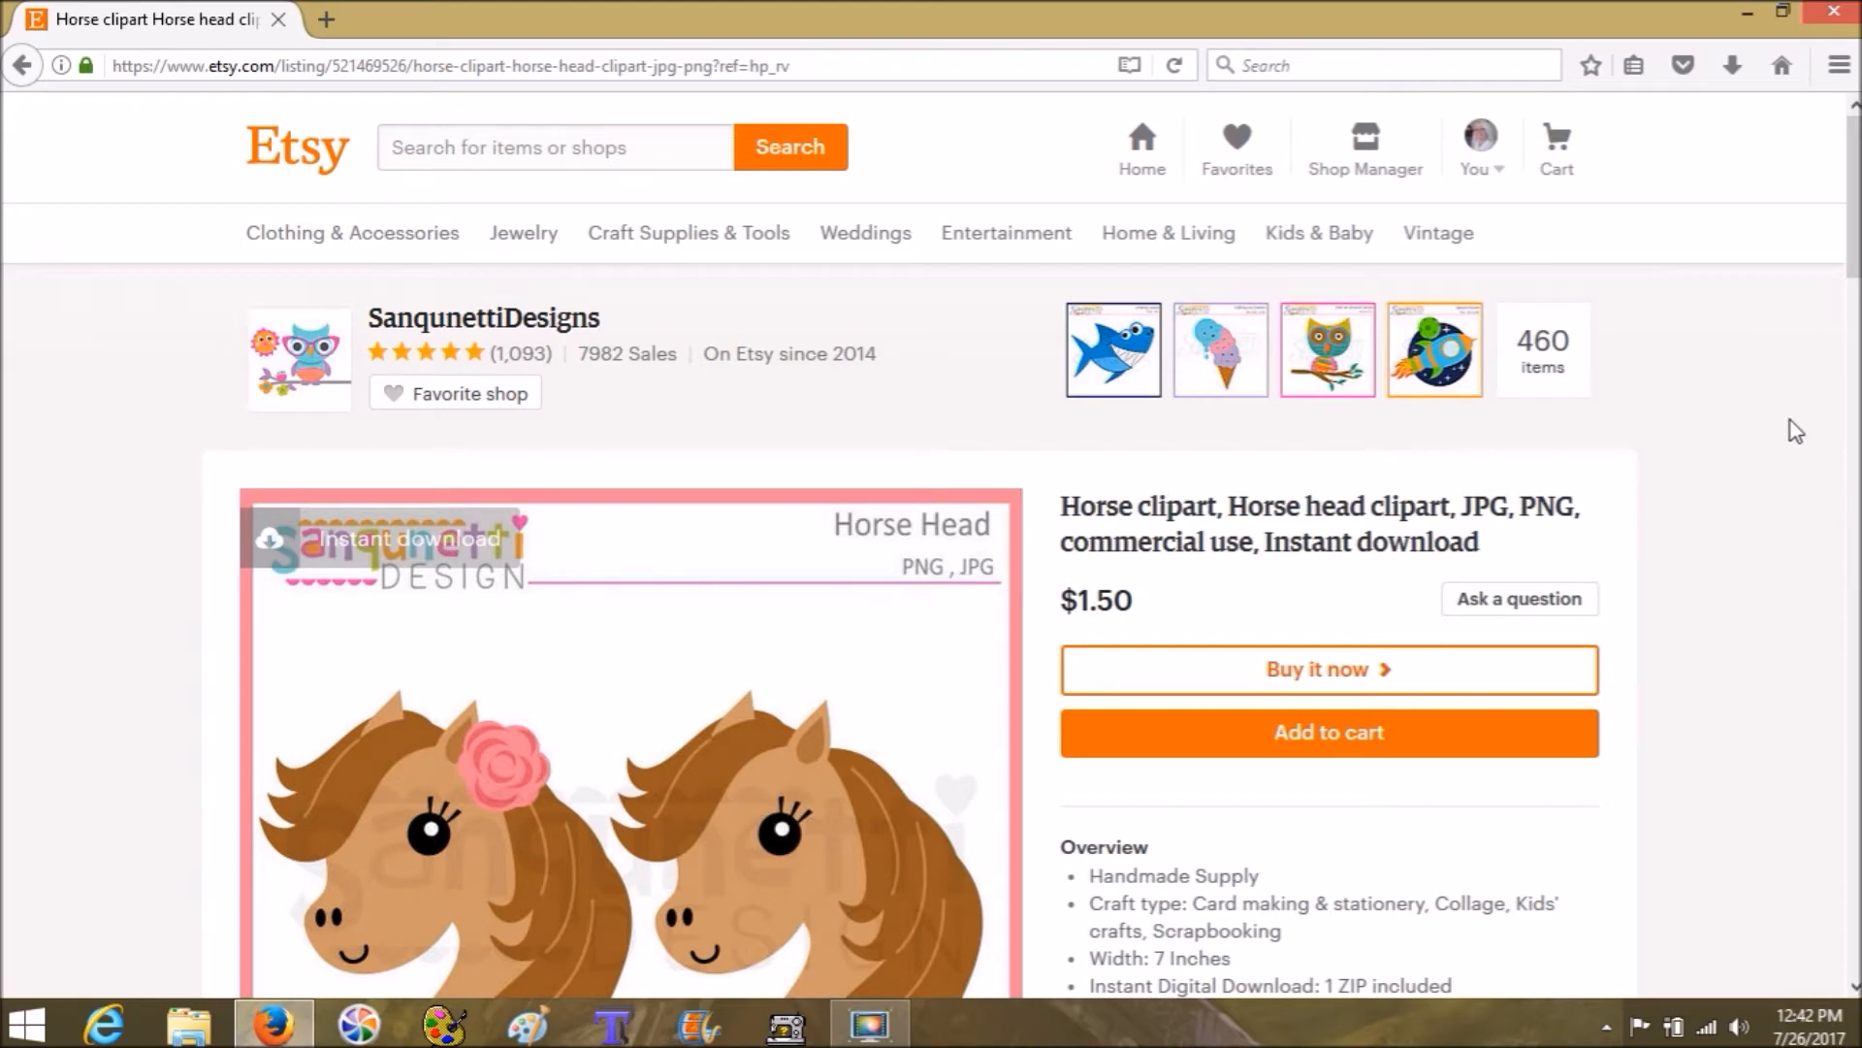
scroll(1795, 424, down, 2)
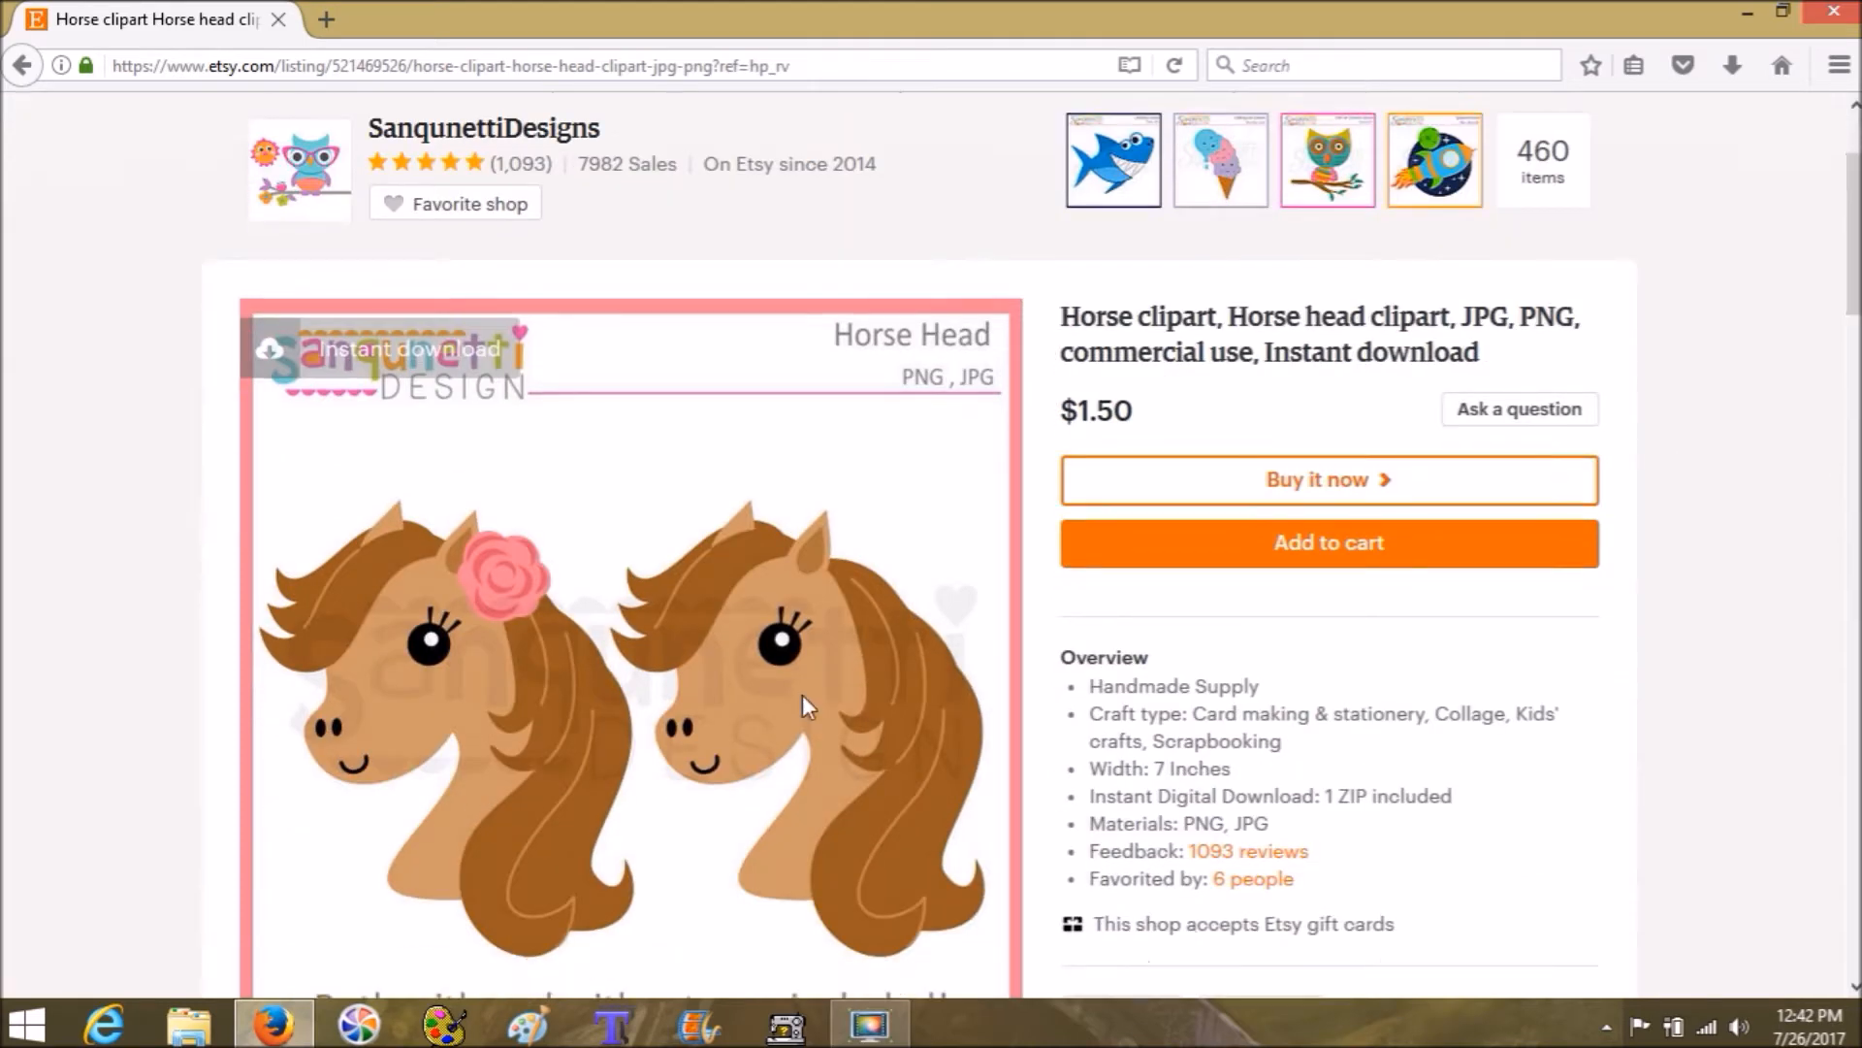
Step: Switch to Paint and open the first horsehead picture from the Paid for Clip Art folder
click(529, 1028)
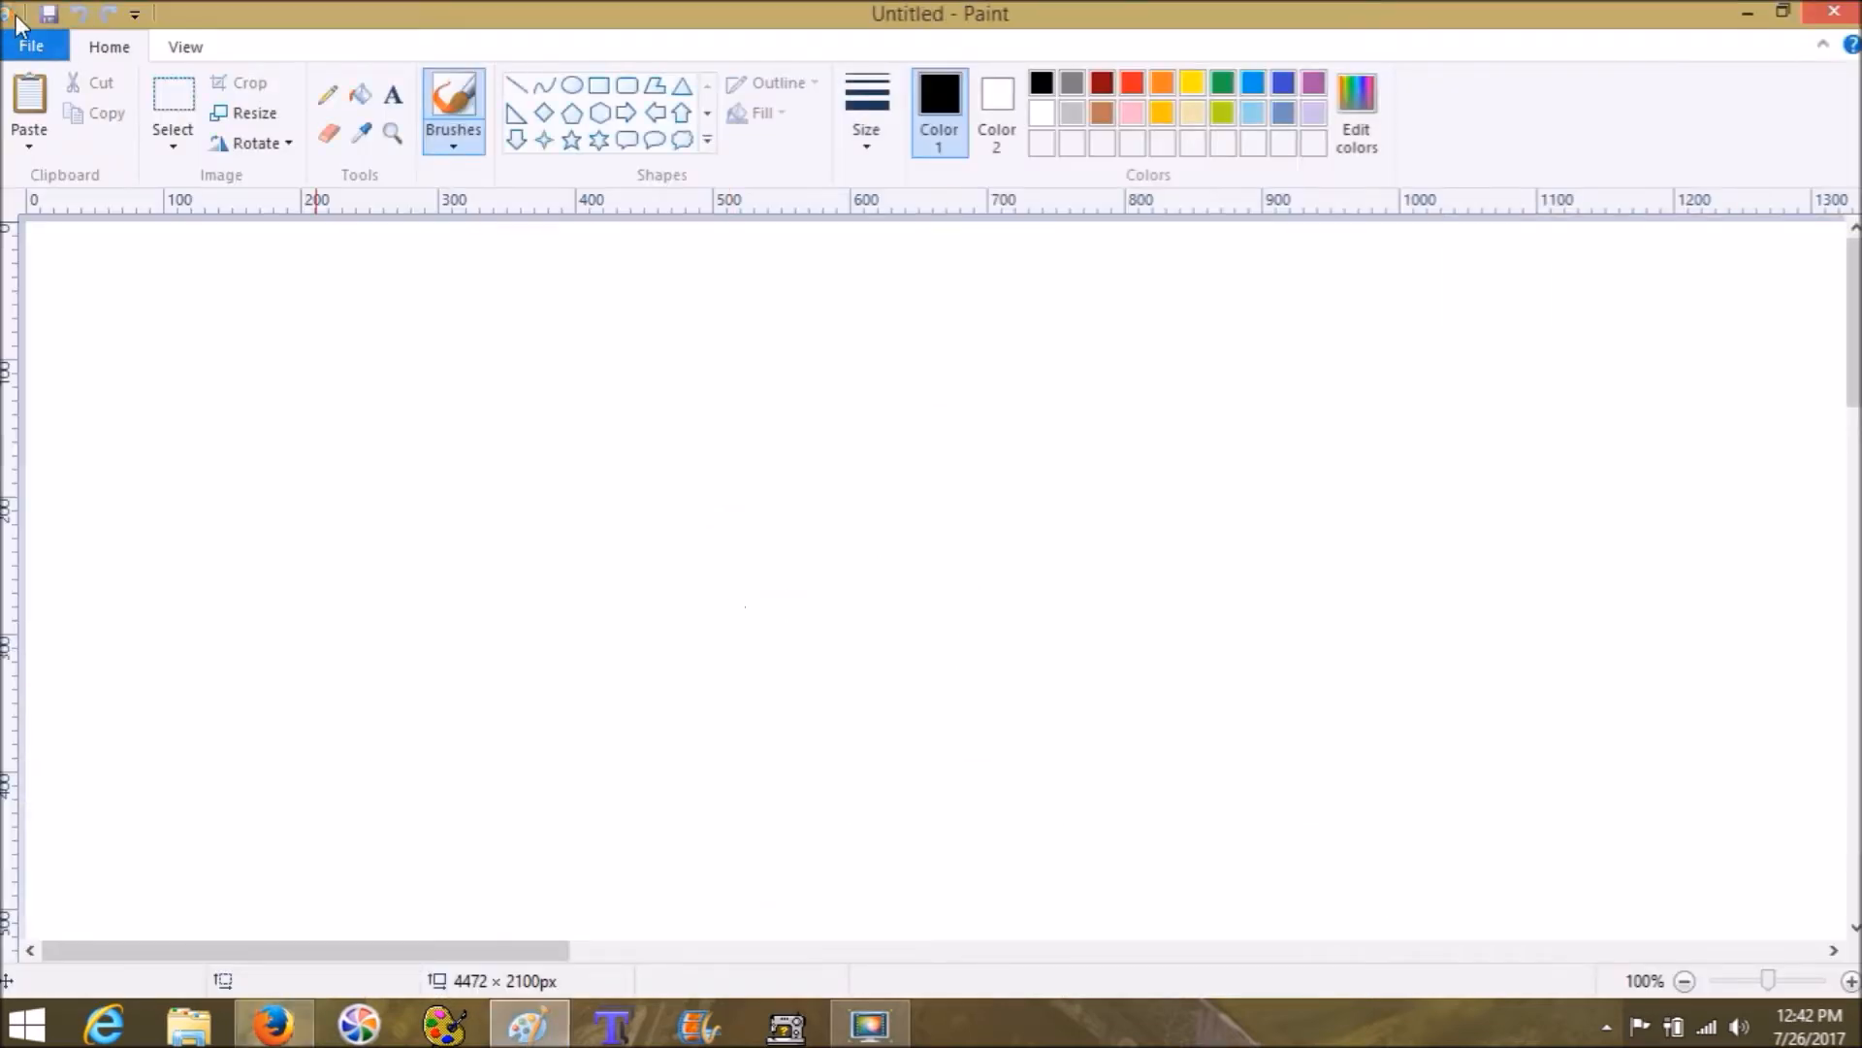
click(27, 44)
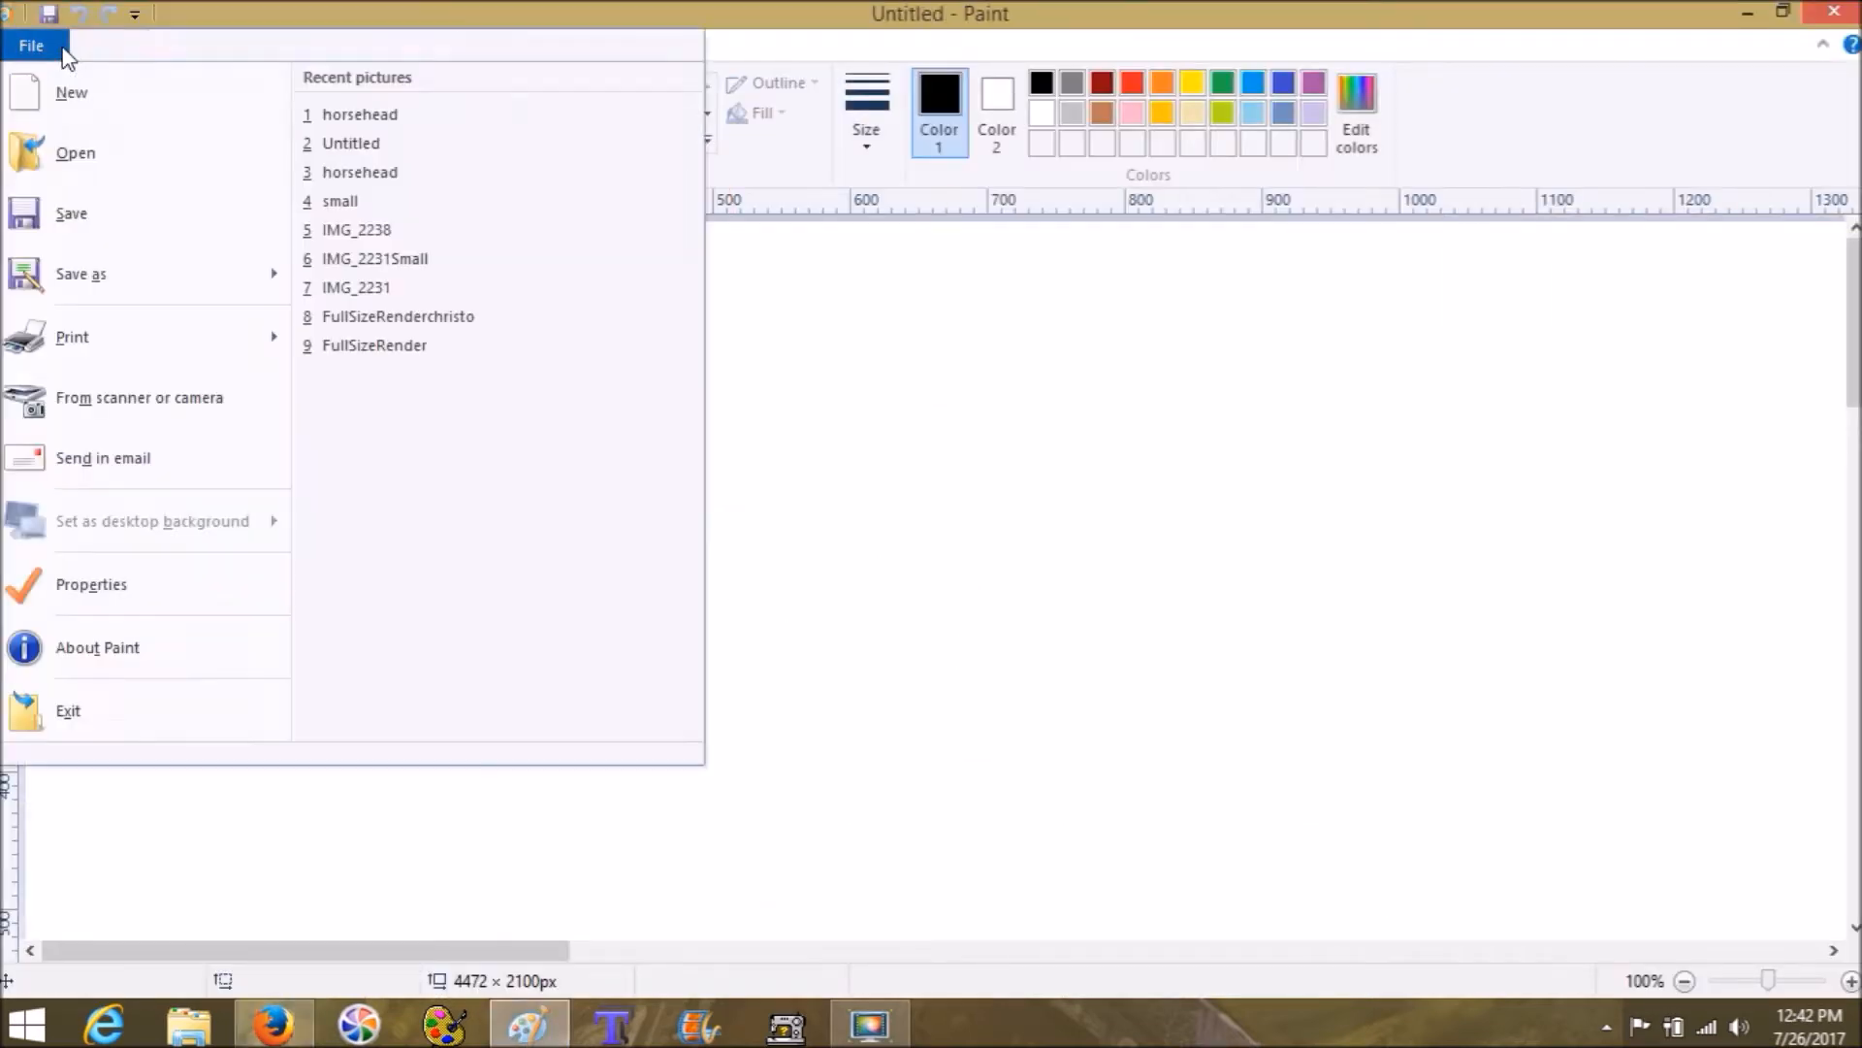
click(102, 161)
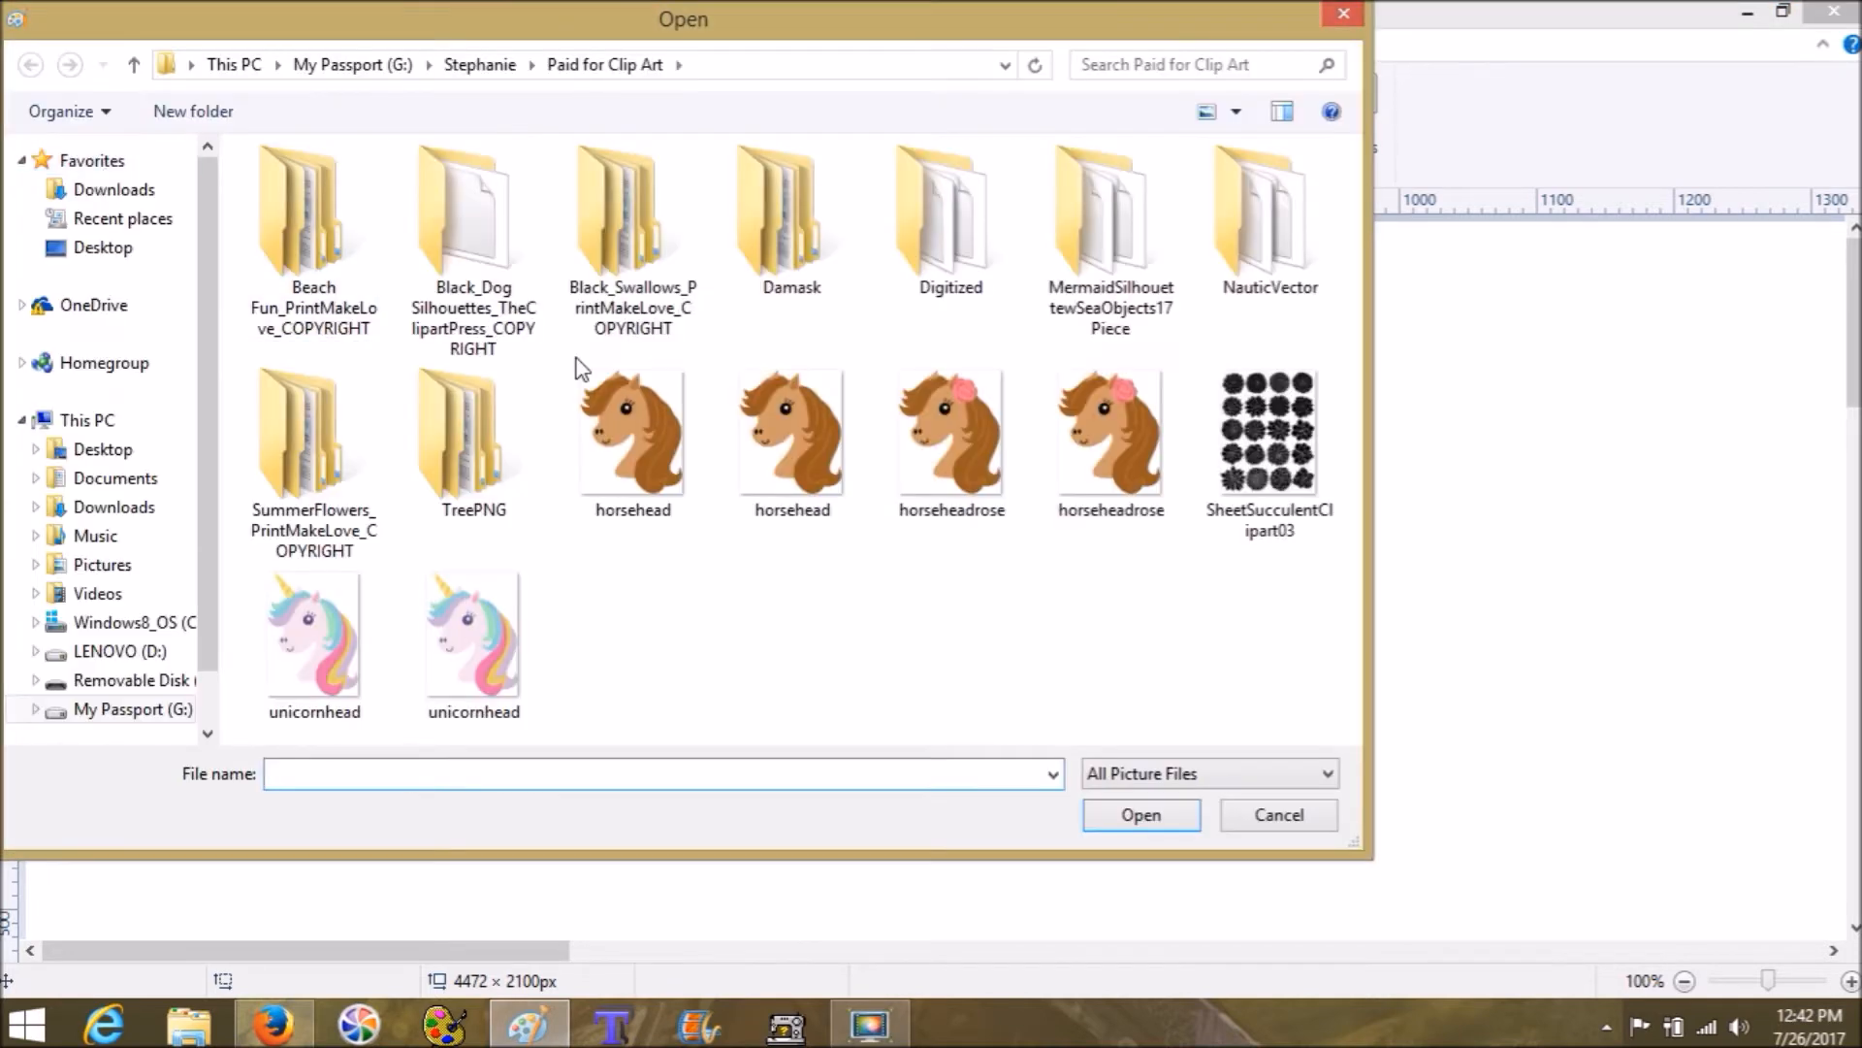
click(632, 405)
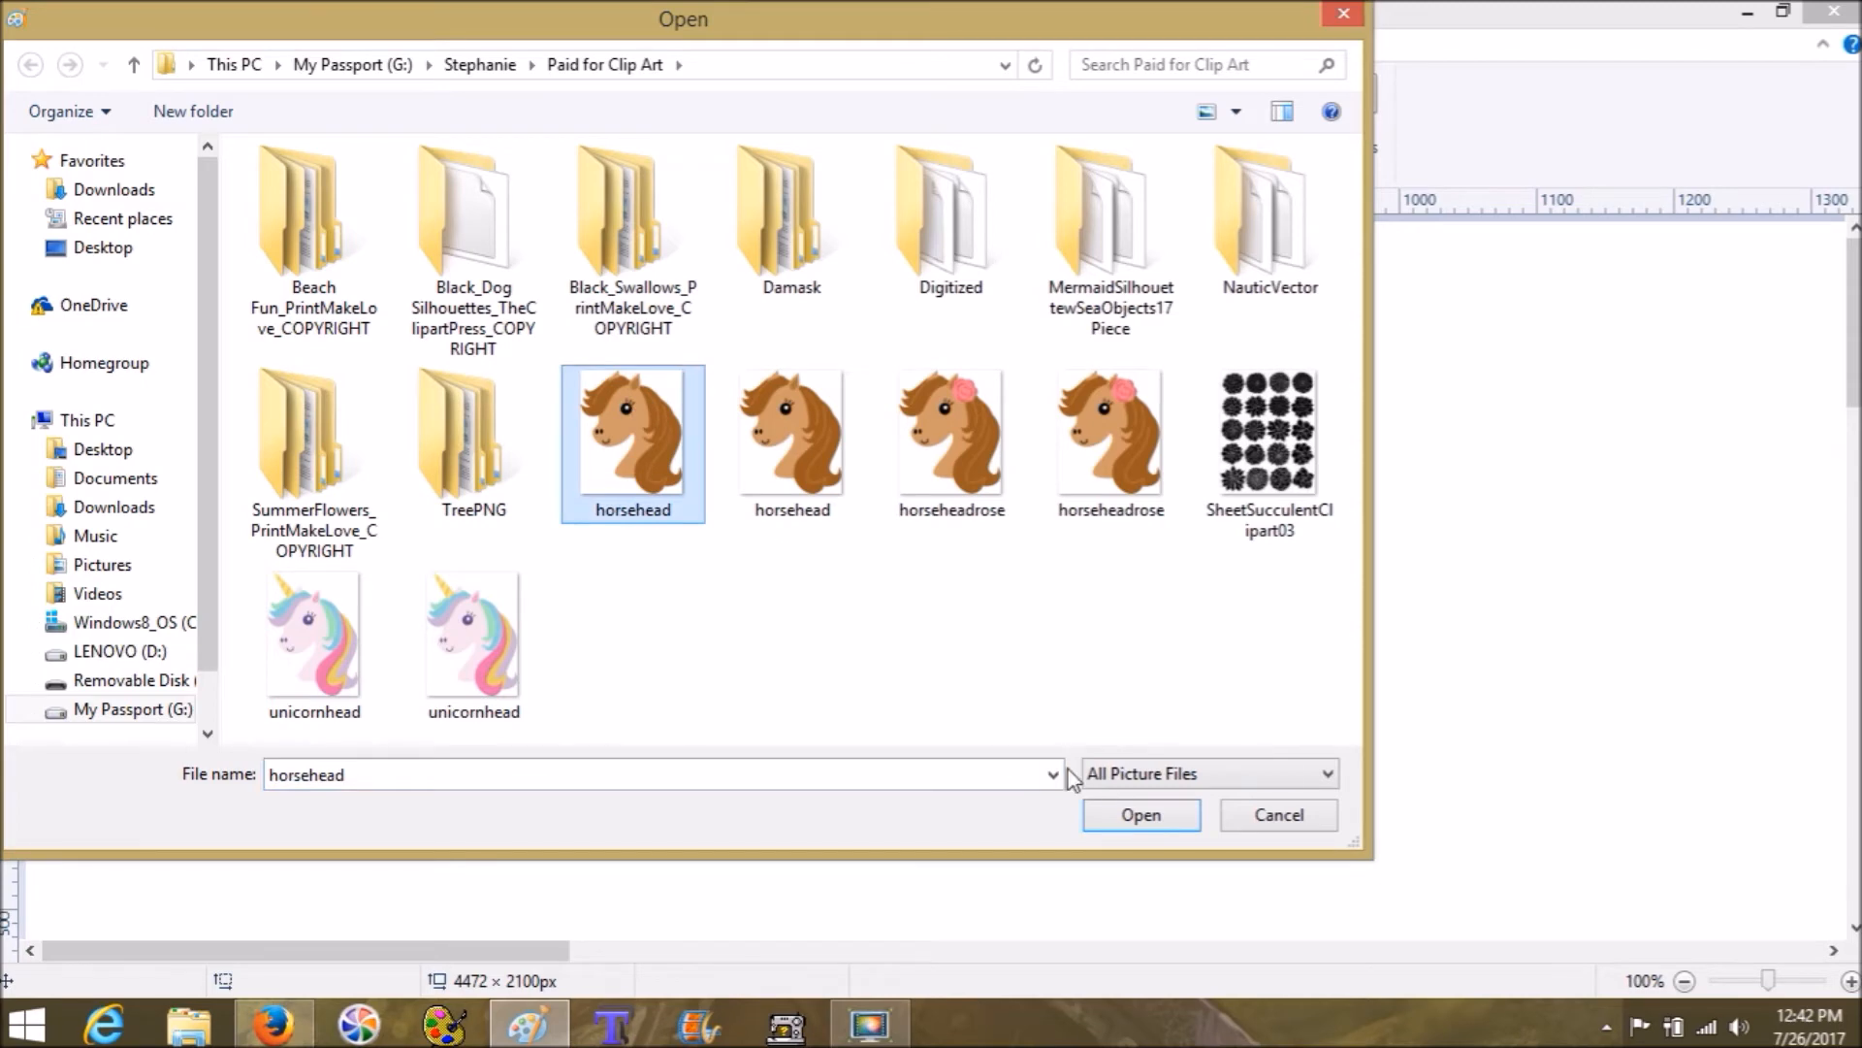
click(1143, 817)
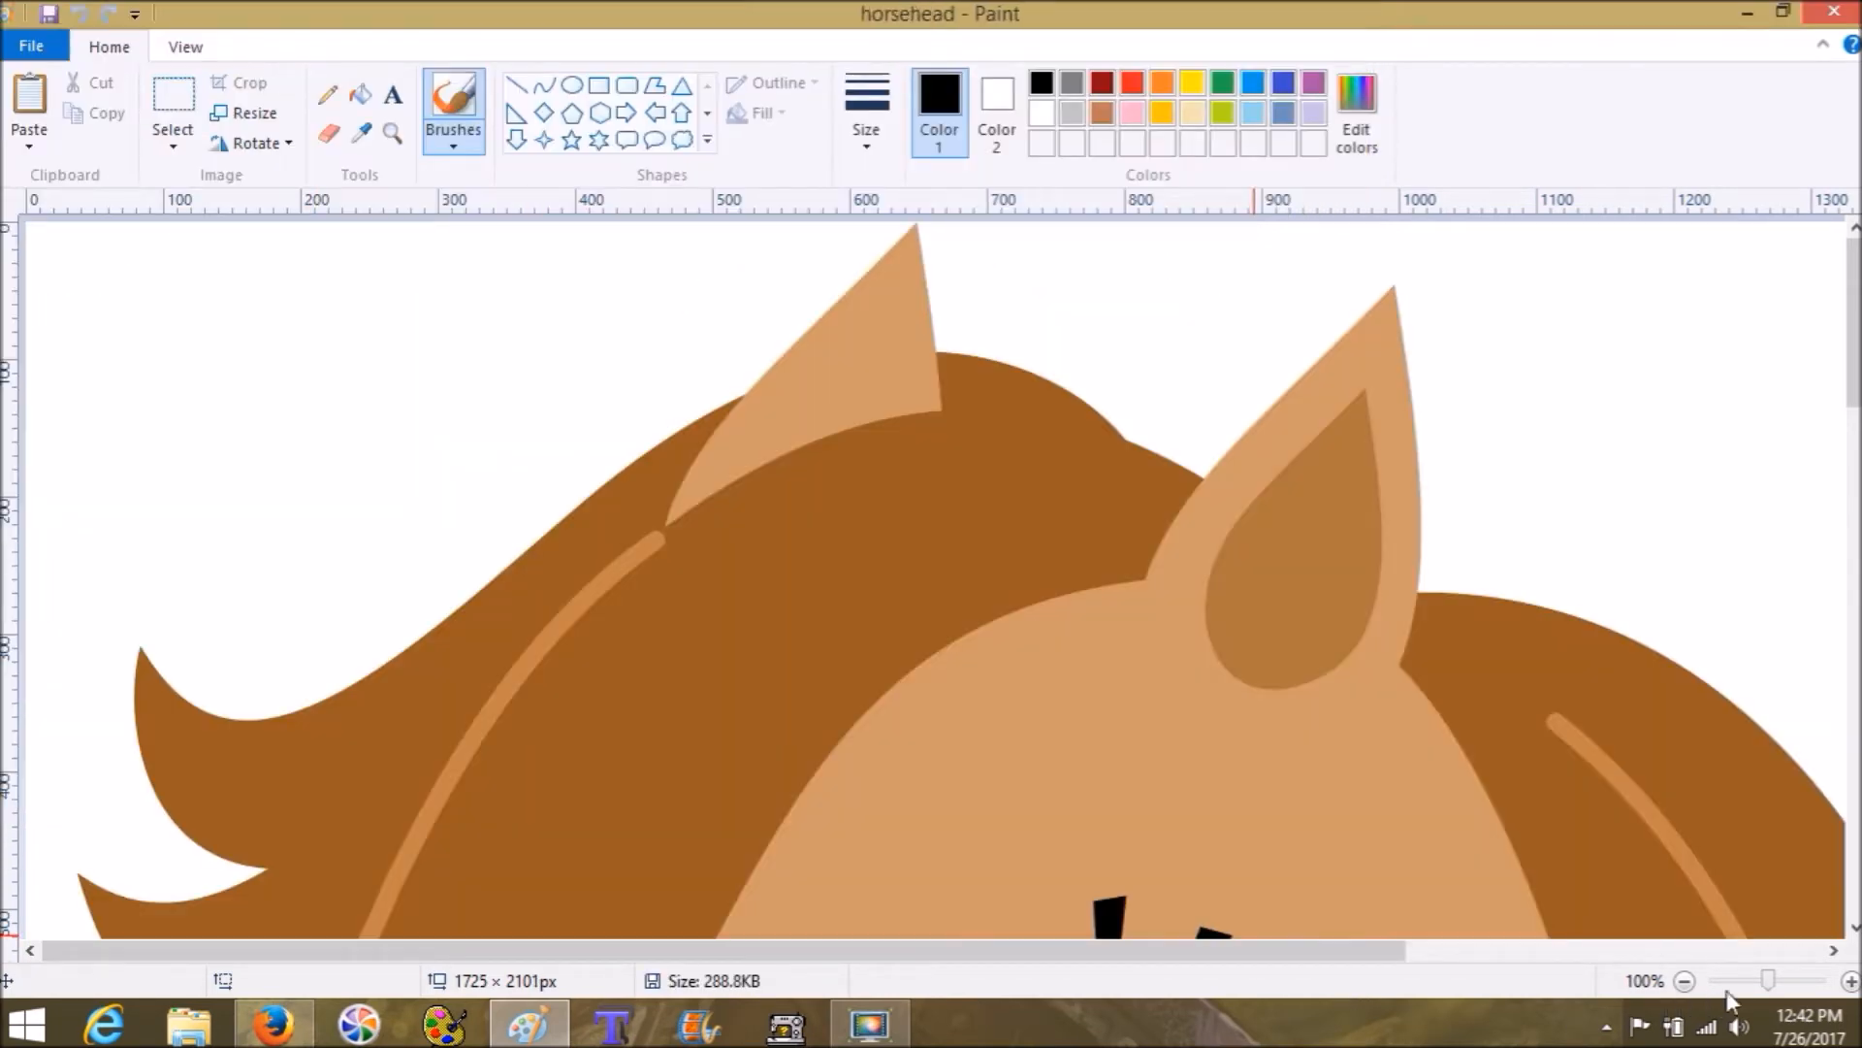
Step: Outline the horse's eye and eyelashes with a free-form selection and delete them
click(1736, 982)
click(1724, 982)
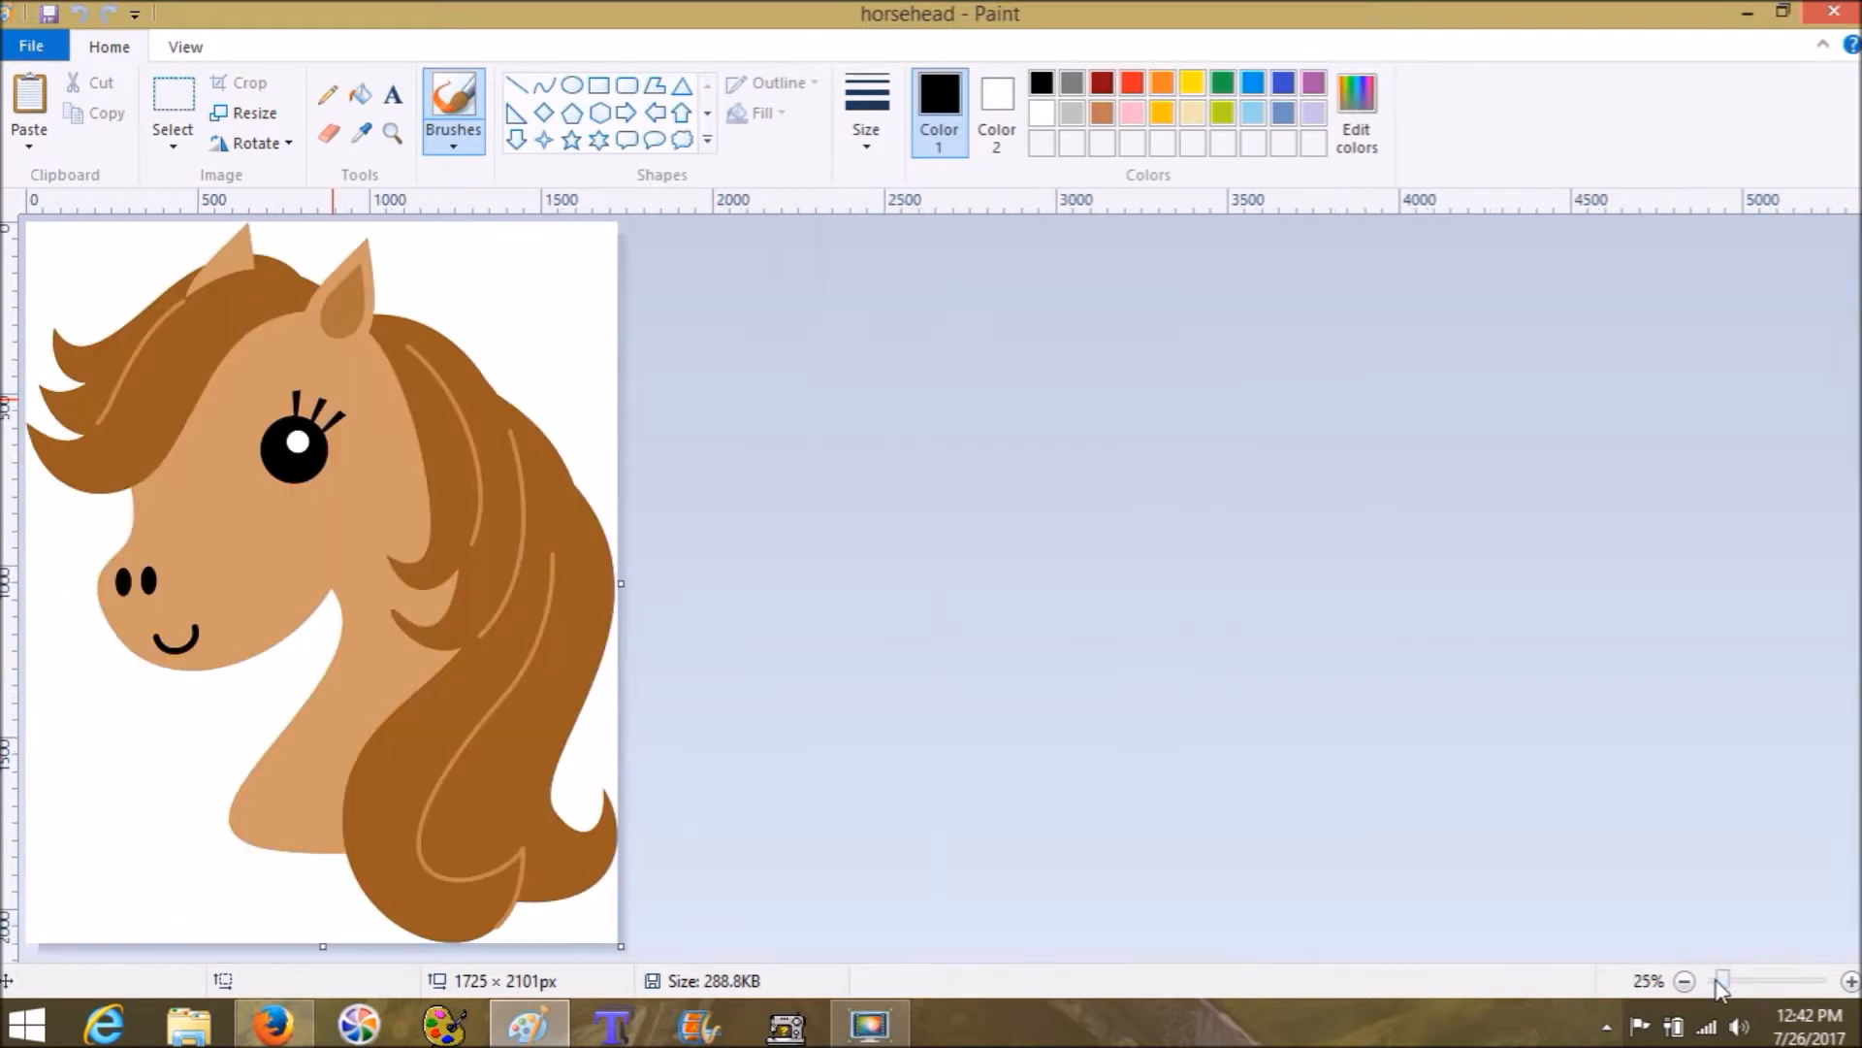
click(174, 141)
click(225, 238)
mouse_move(304, 371)
mouse_down()
mouse_move(245, 456)
mouse_move(302, 495)
mouse_move(371, 436)
mouse_move(356, 393)
mouse_move(289, 369)
mouse_up()
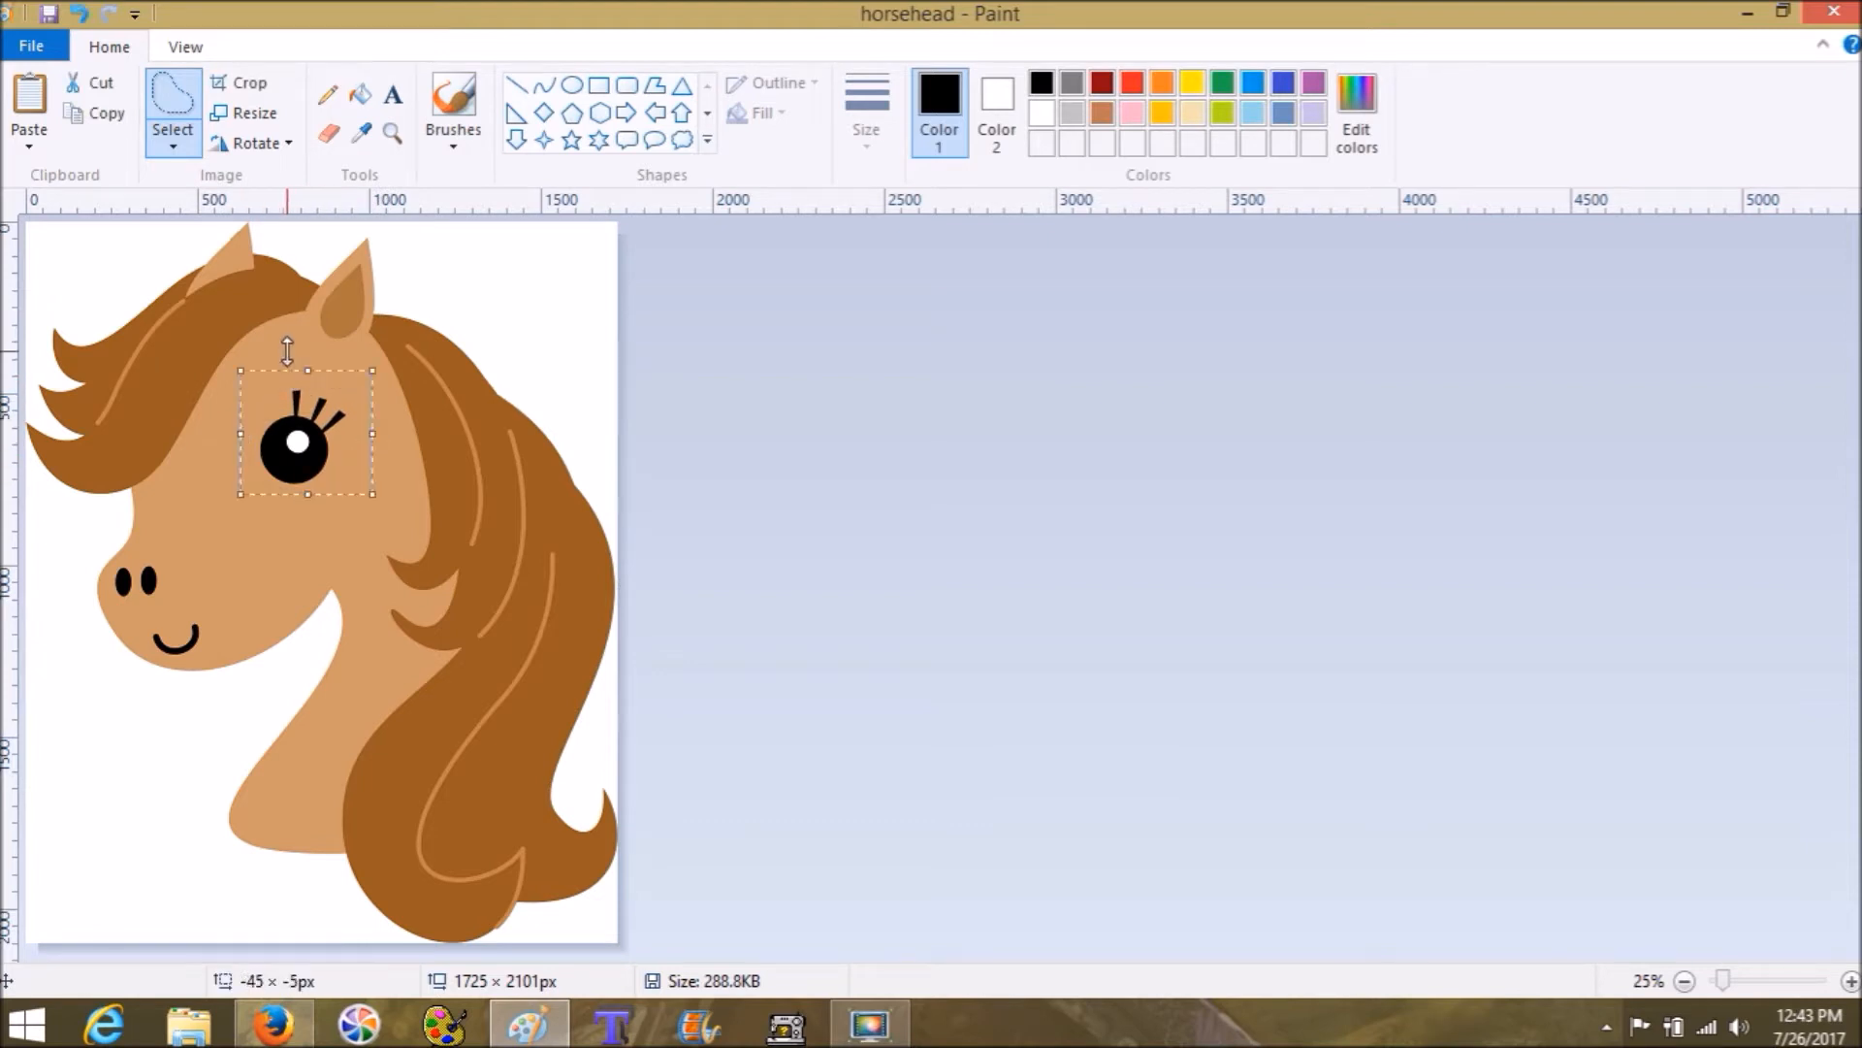
key(Delete)
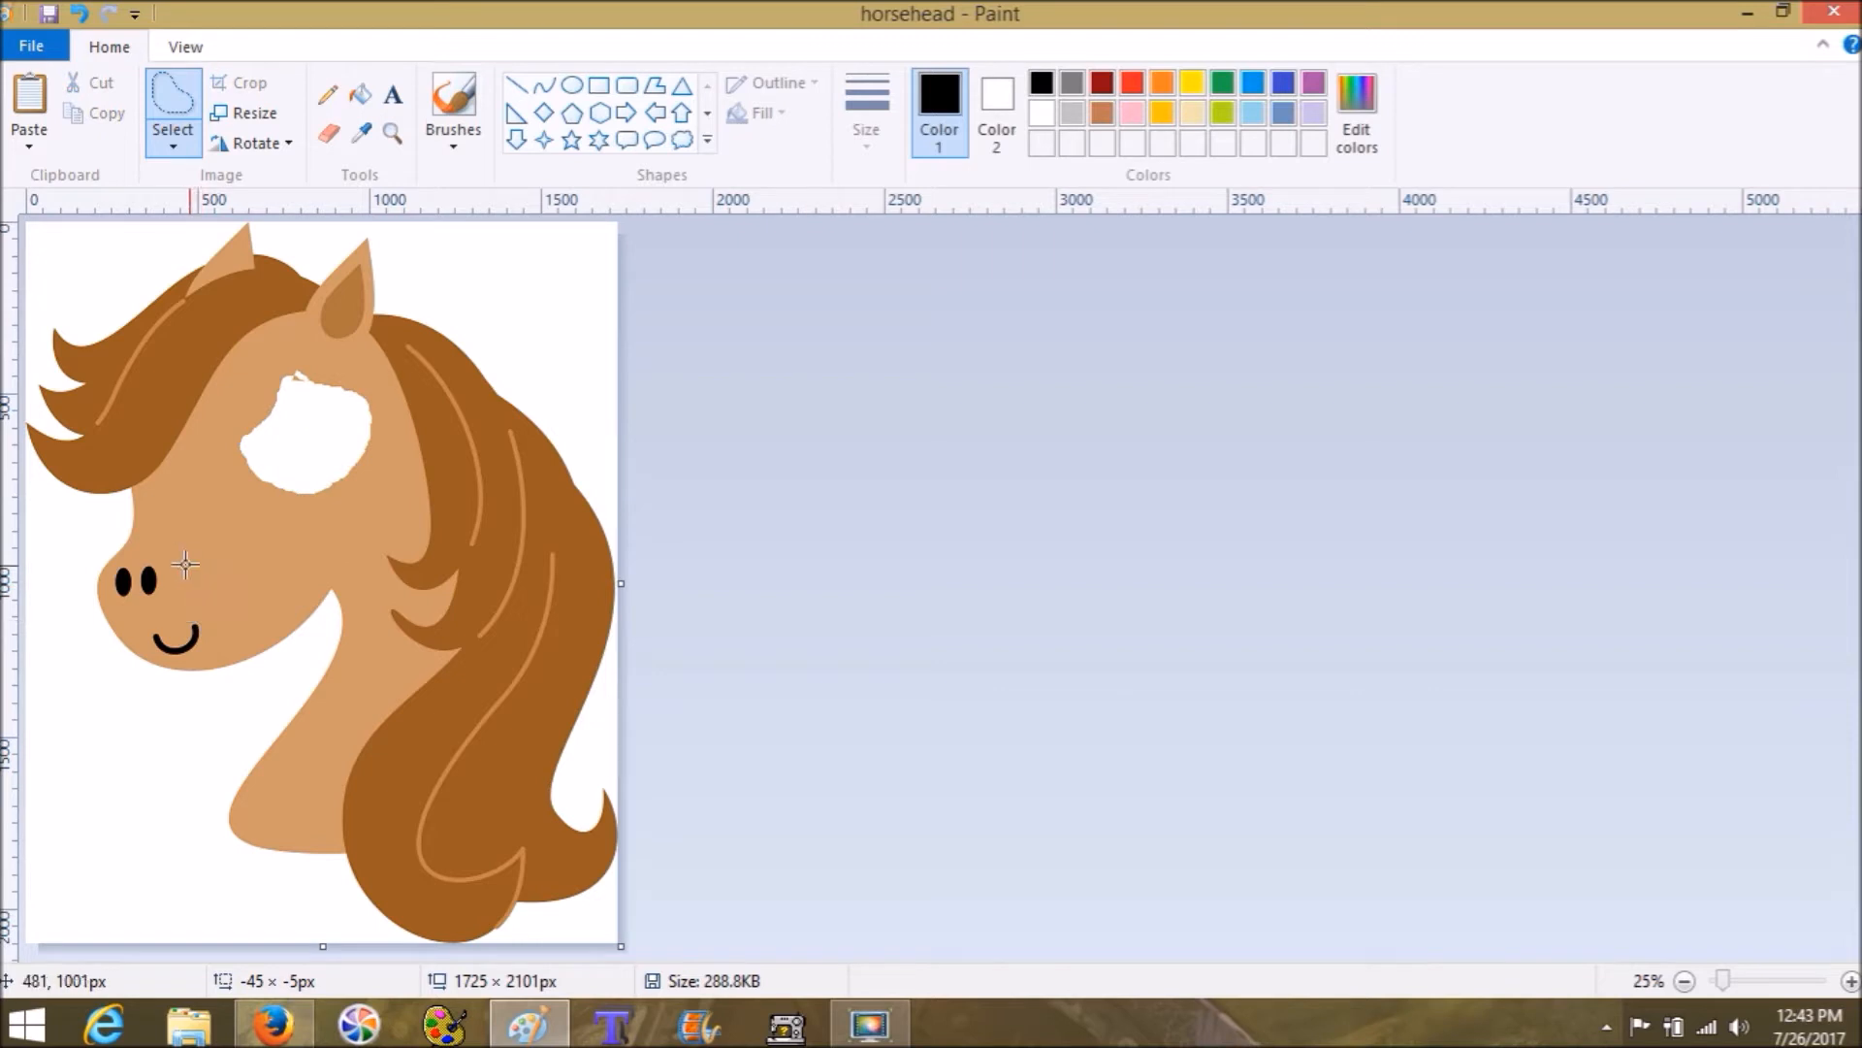
Step: Delete the horse's nostrils and mouth with free-form selections, including the leftover bit of the smile
mouse_move(161, 554)
mouse_down()
mouse_move(108, 584)
mouse_move(165, 654)
mouse_move(207, 646)
mouse_move(211, 622)
mouse_move(161, 612)
mouse_move(169, 549)
mouse_up()
key(Delete)
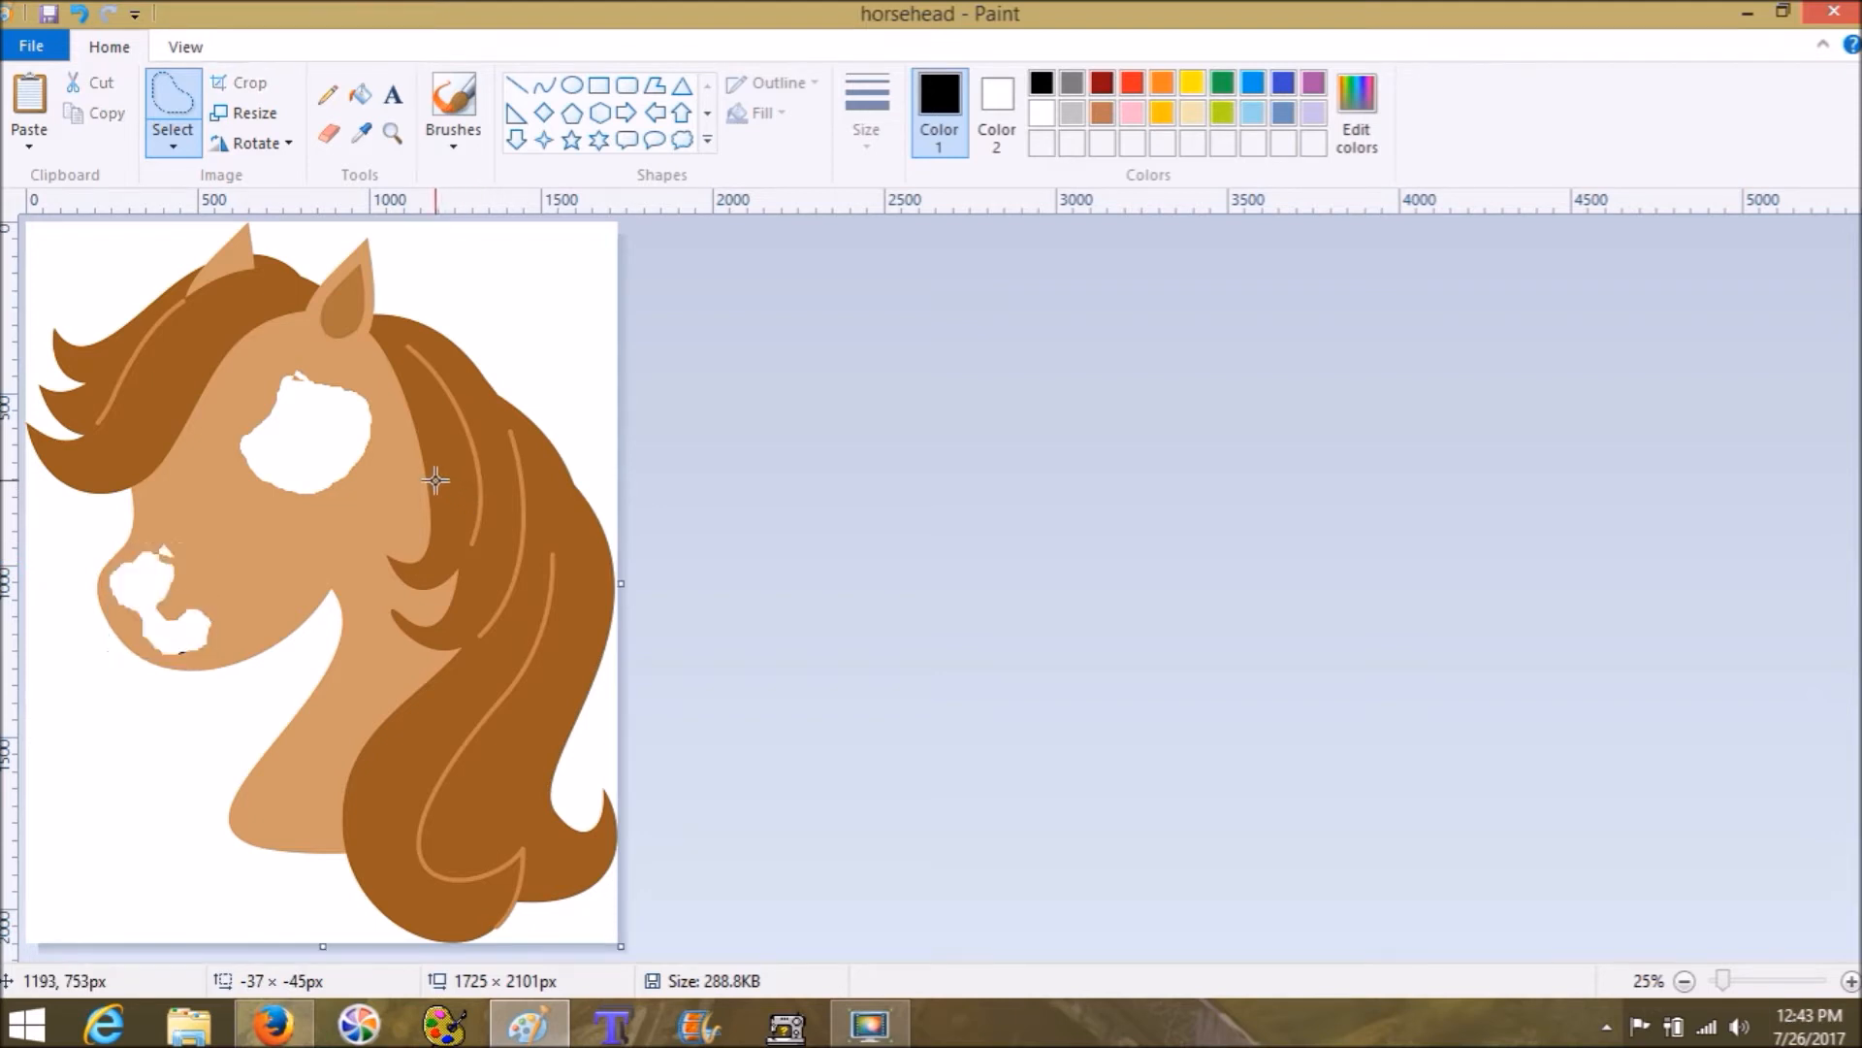
mouse_move(192, 641)
mouse_down()
mouse_move(183, 653)
mouse_move(192, 642)
mouse_up()
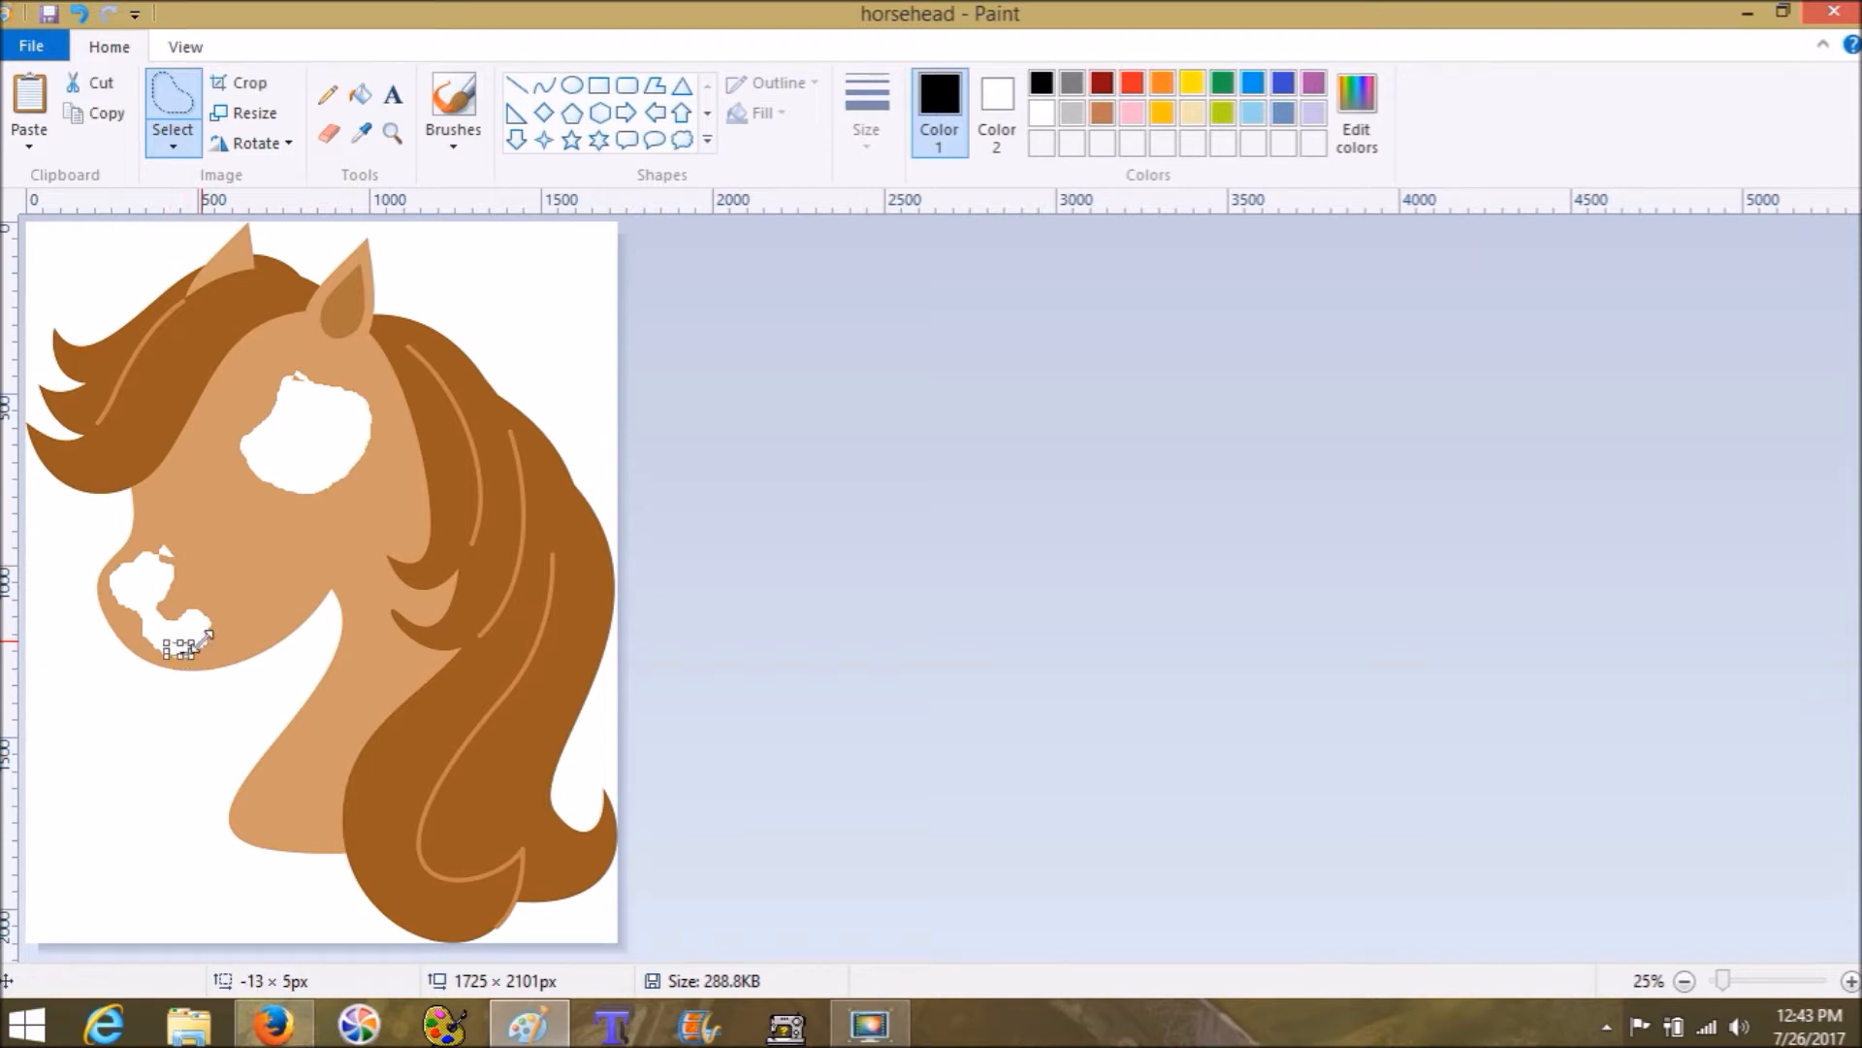
key(Delete)
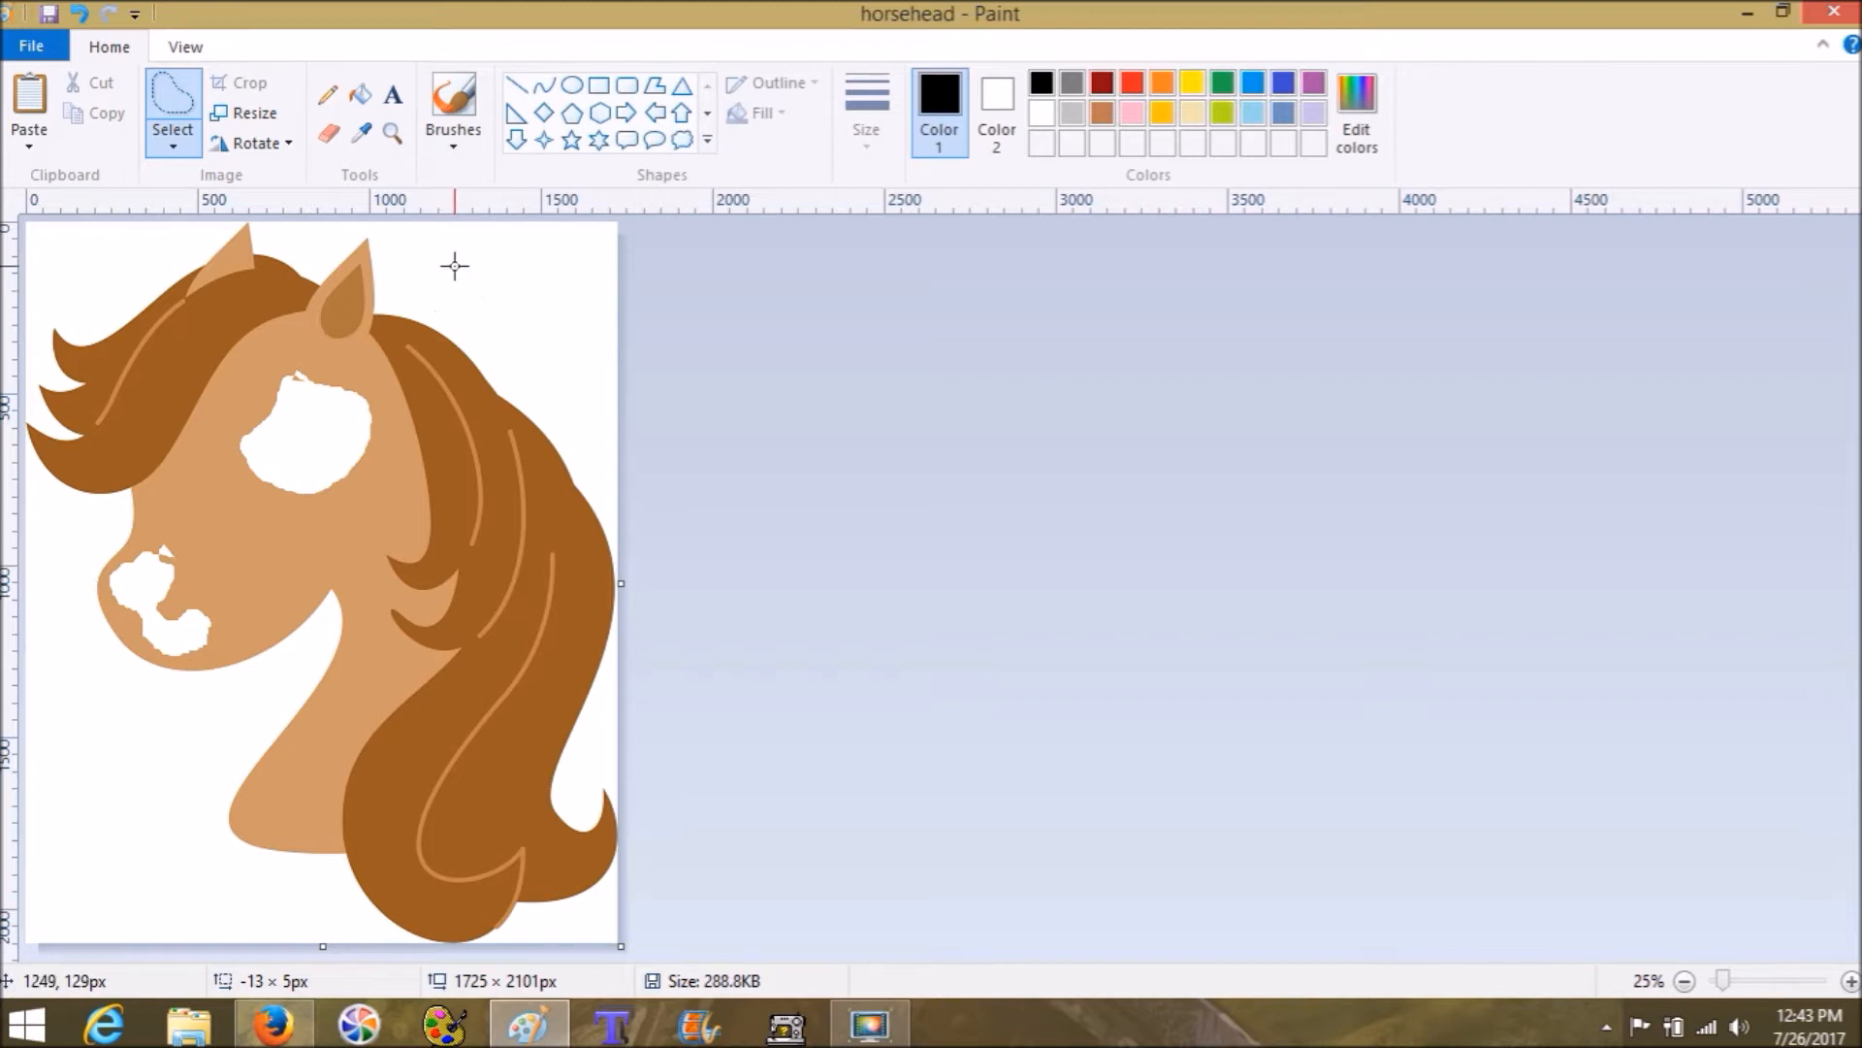
Step: Resize the horse picture to 25 percent with the aspect ratio maintained
click(171, 146)
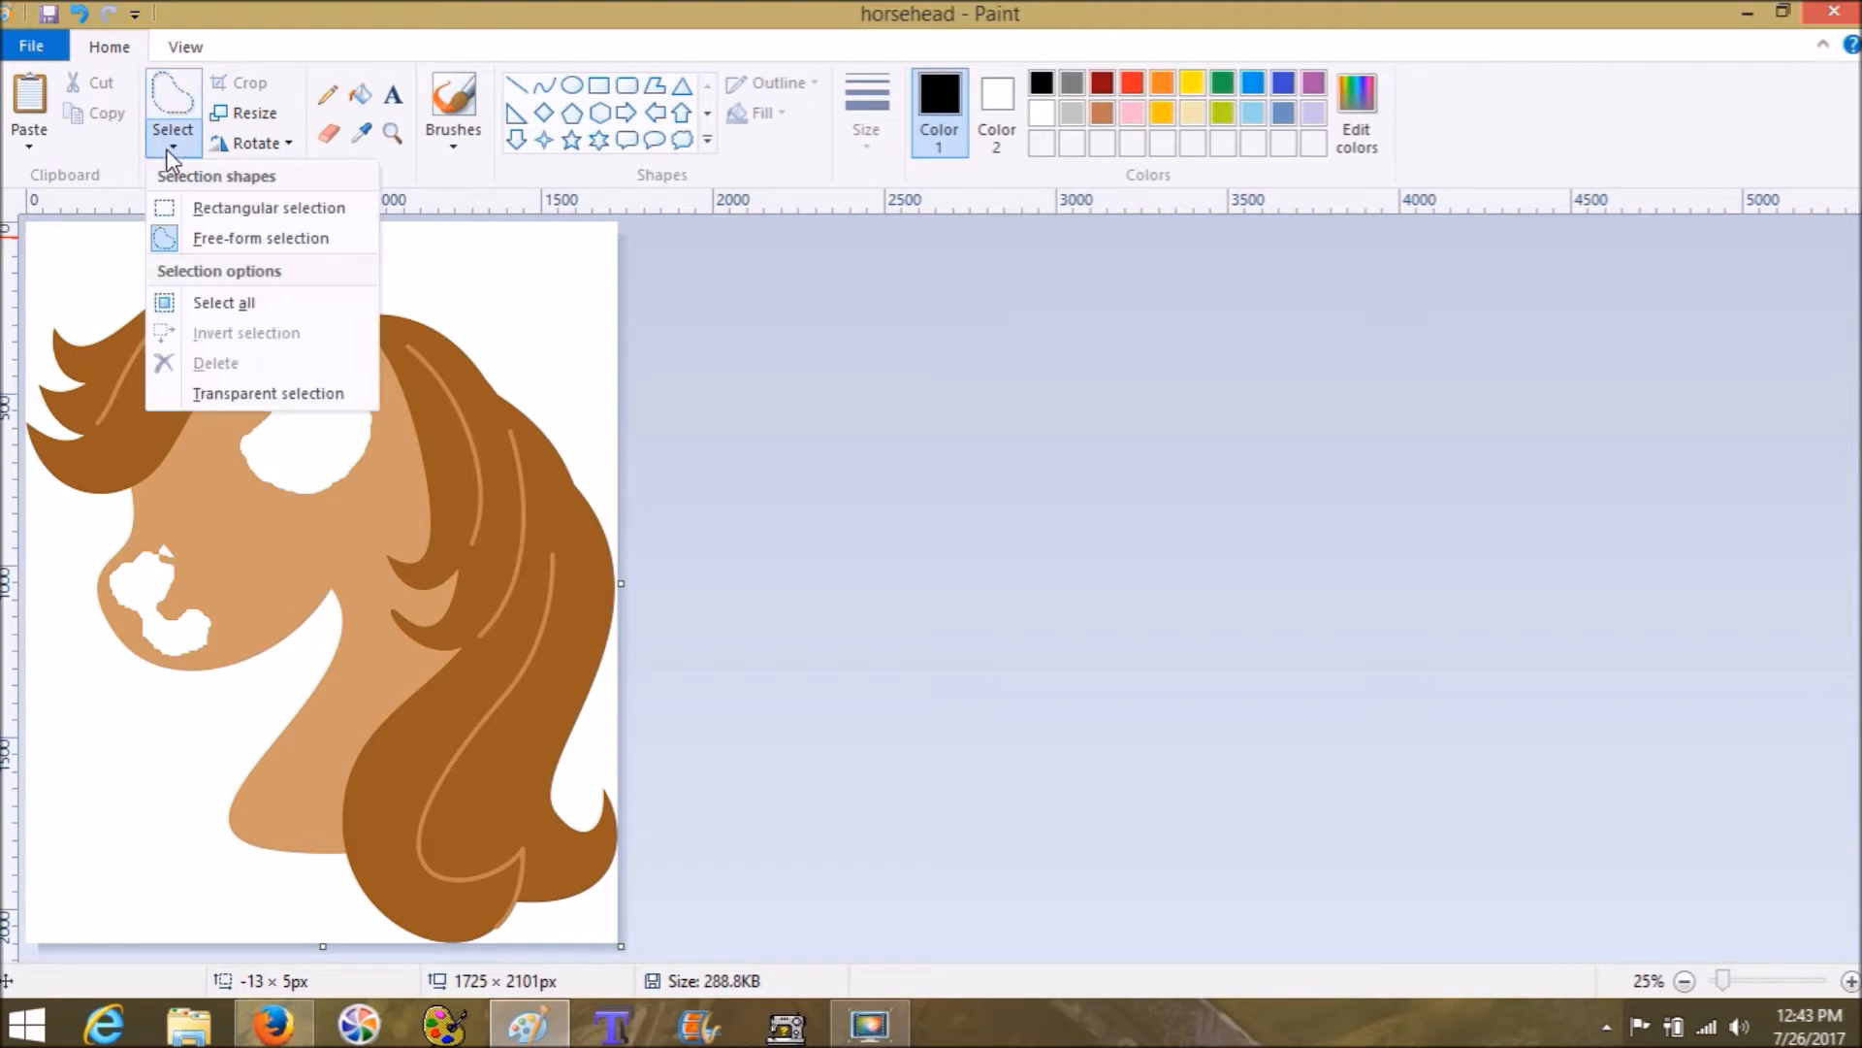
click(166, 148)
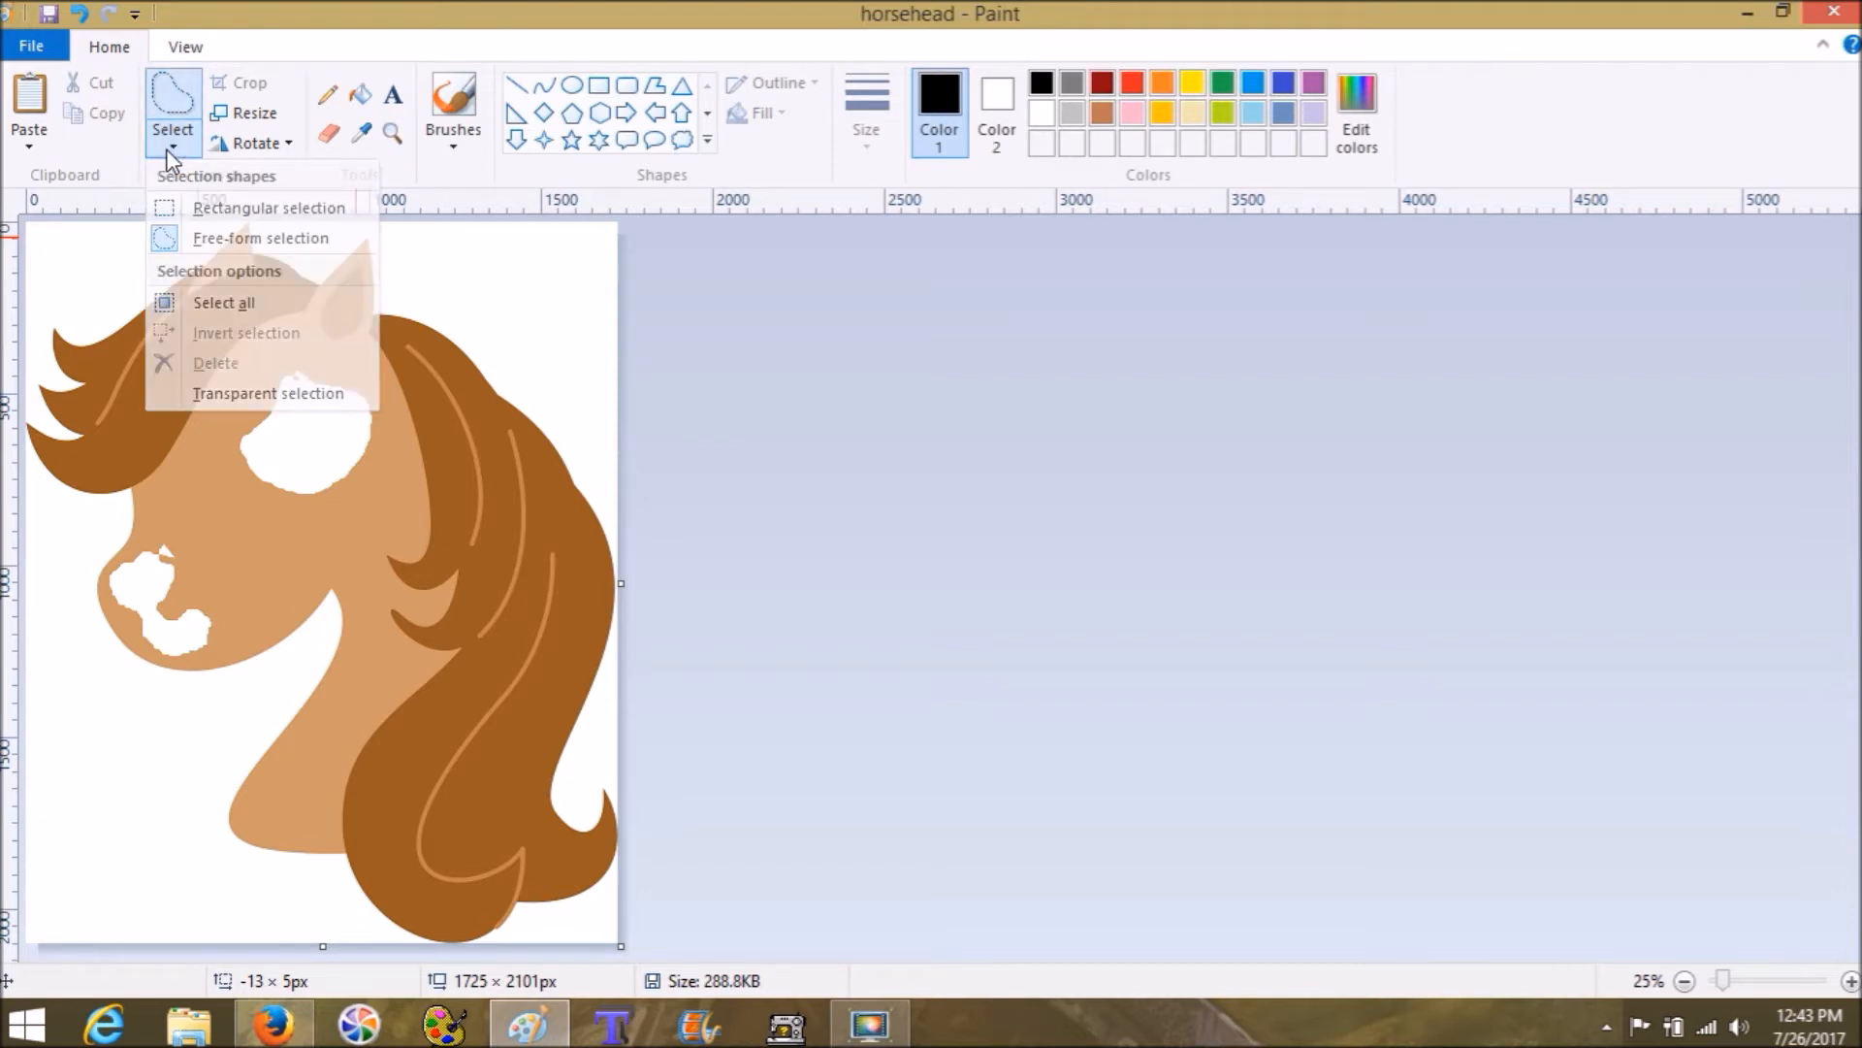
click(233, 114)
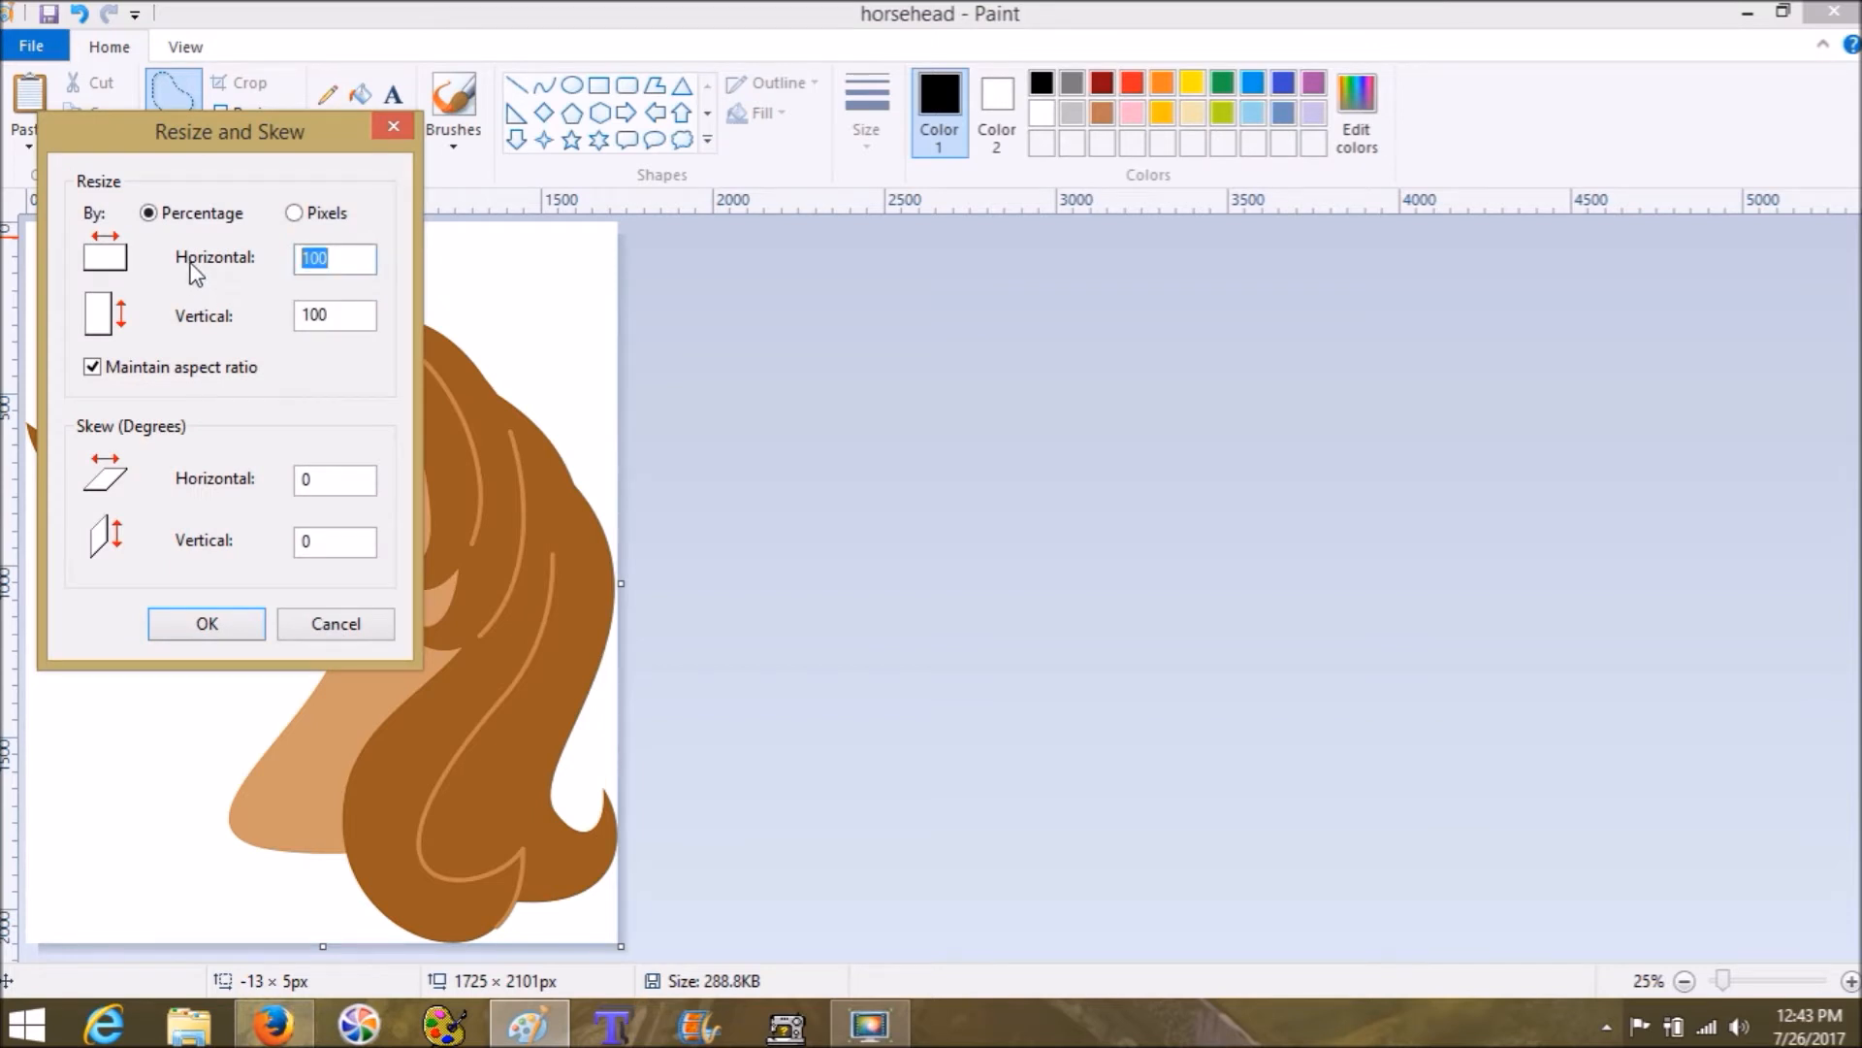
text(25)
click(207, 626)
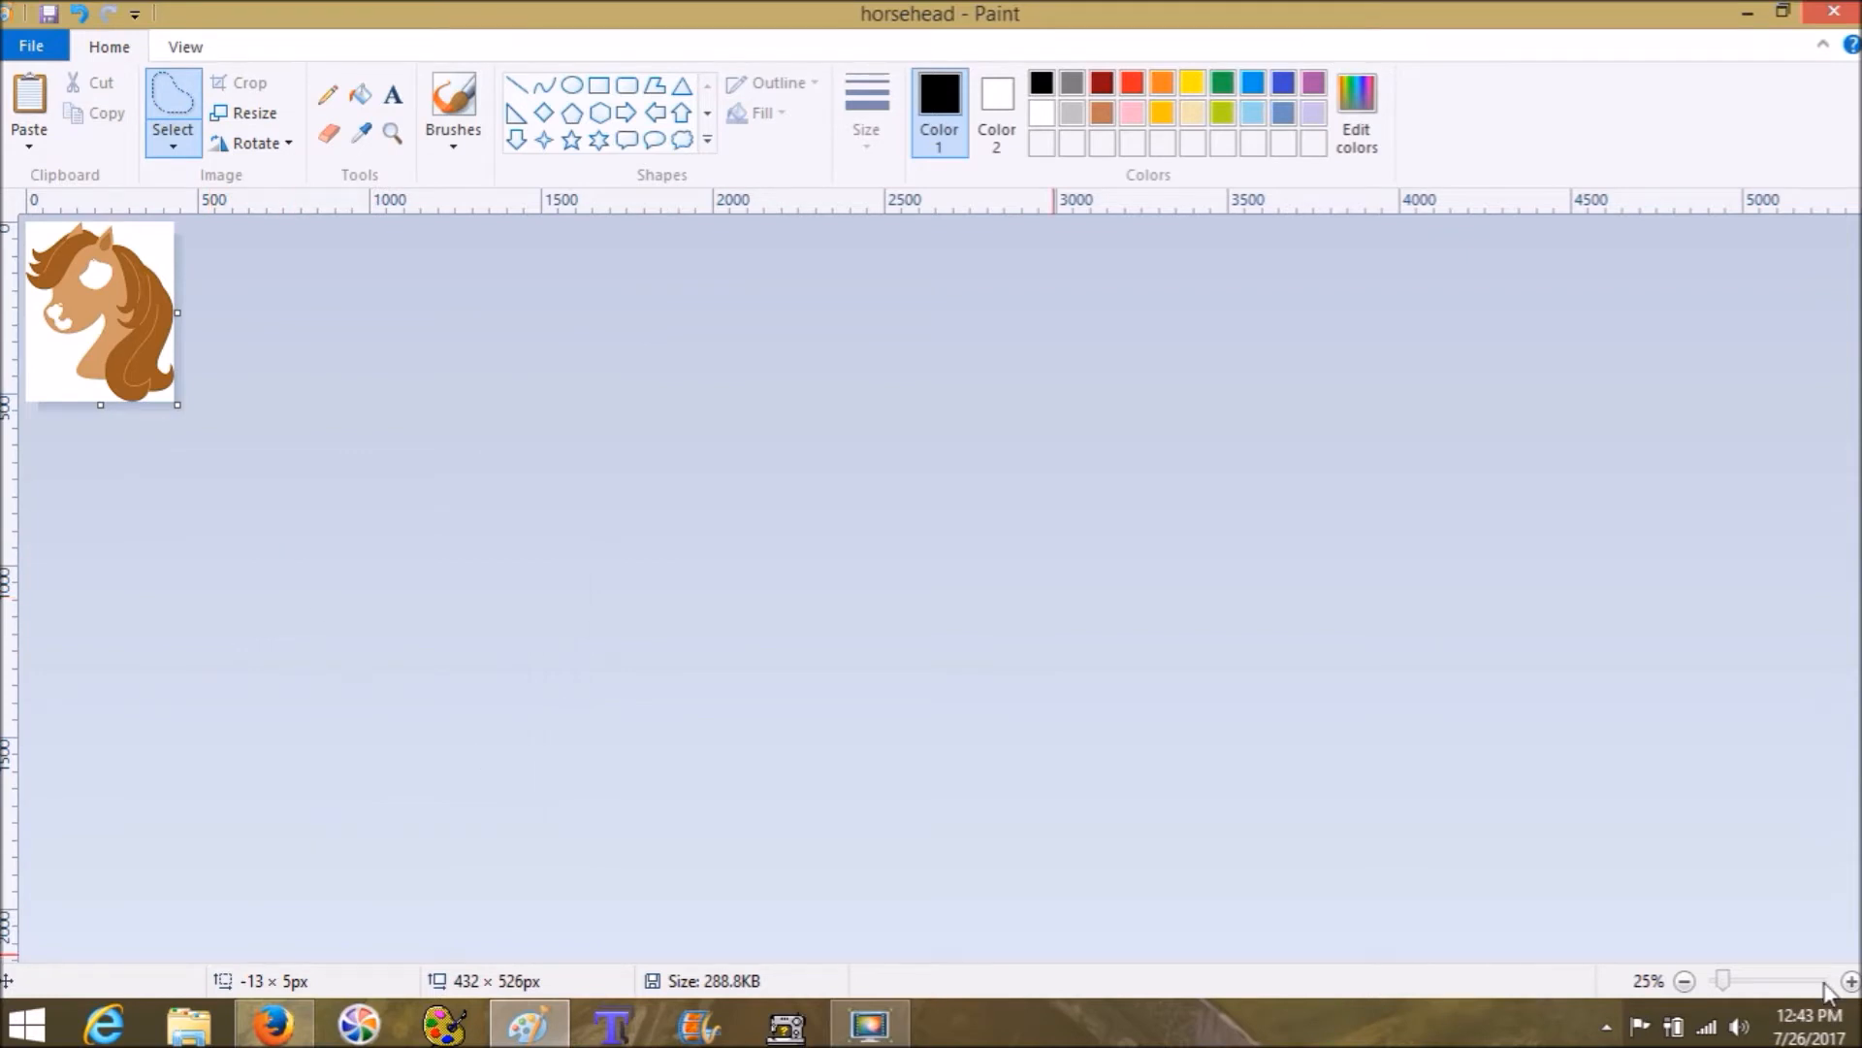
Step: Select the entire resized horse picture and copy it
click(1765, 981)
click(1765, 982)
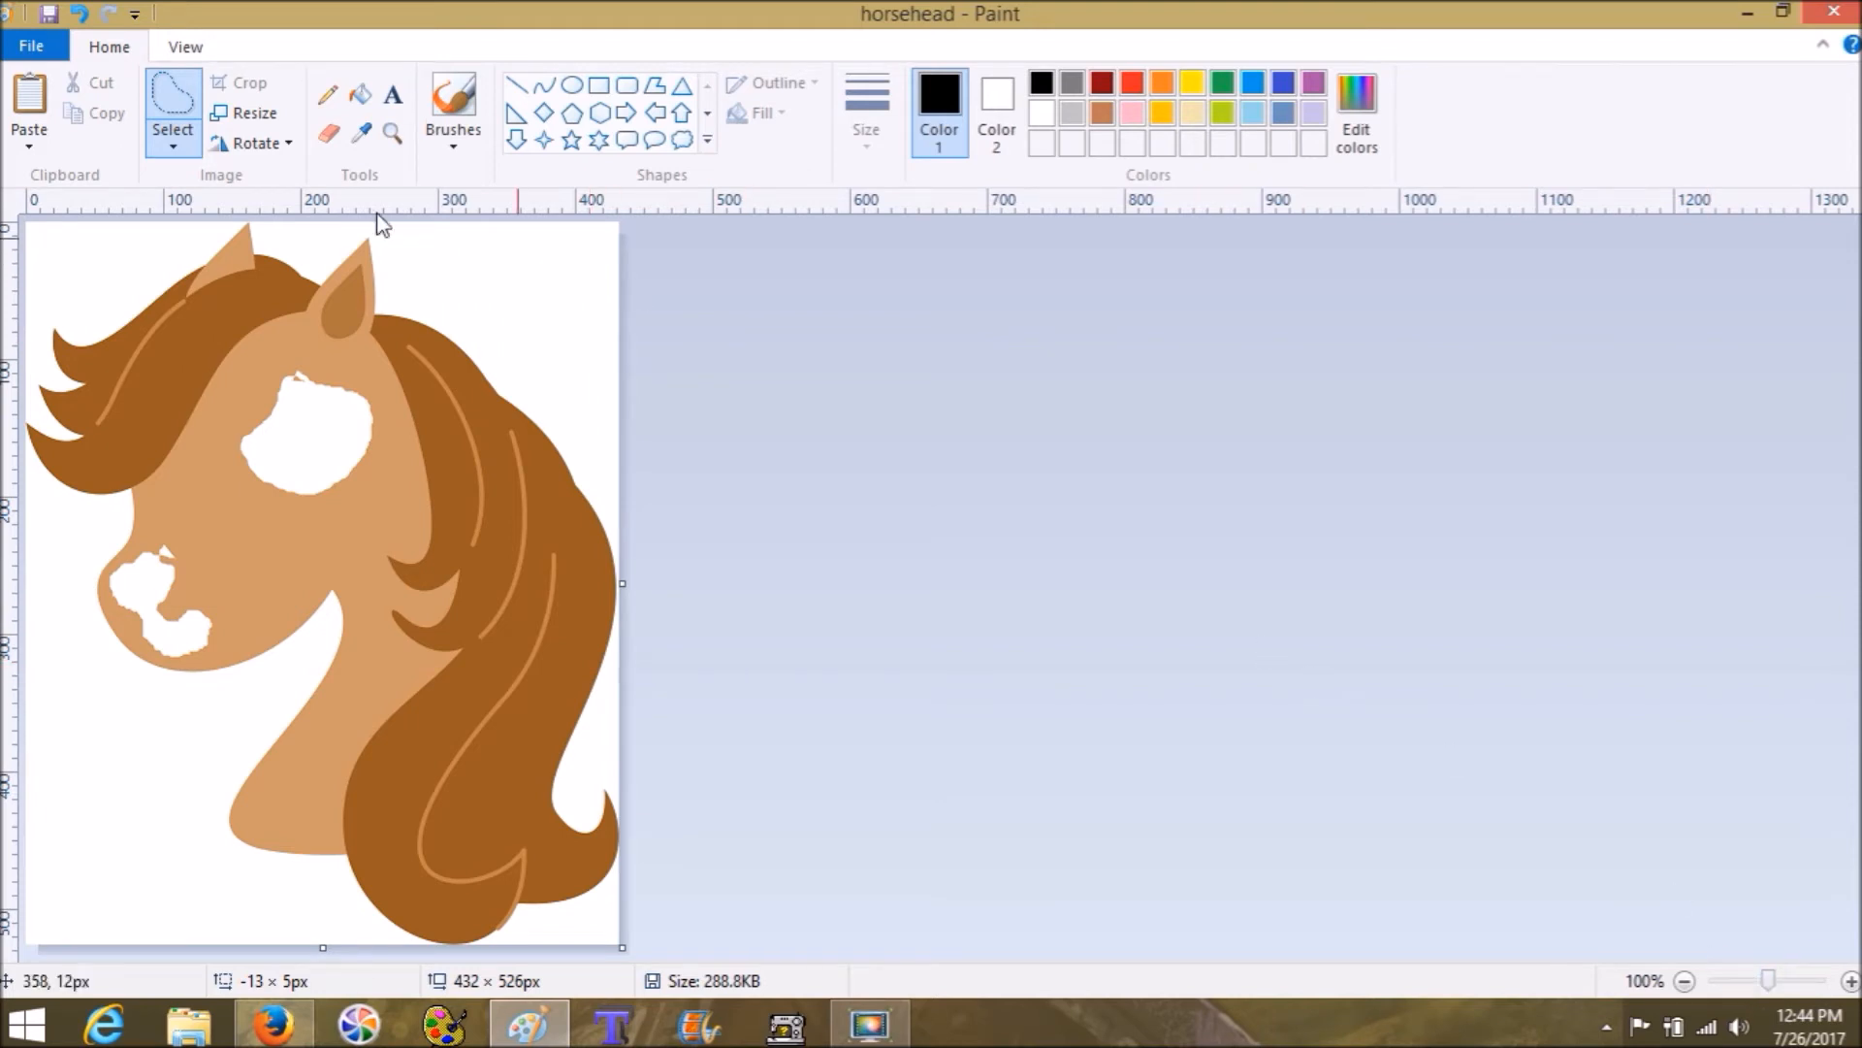
click(182, 140)
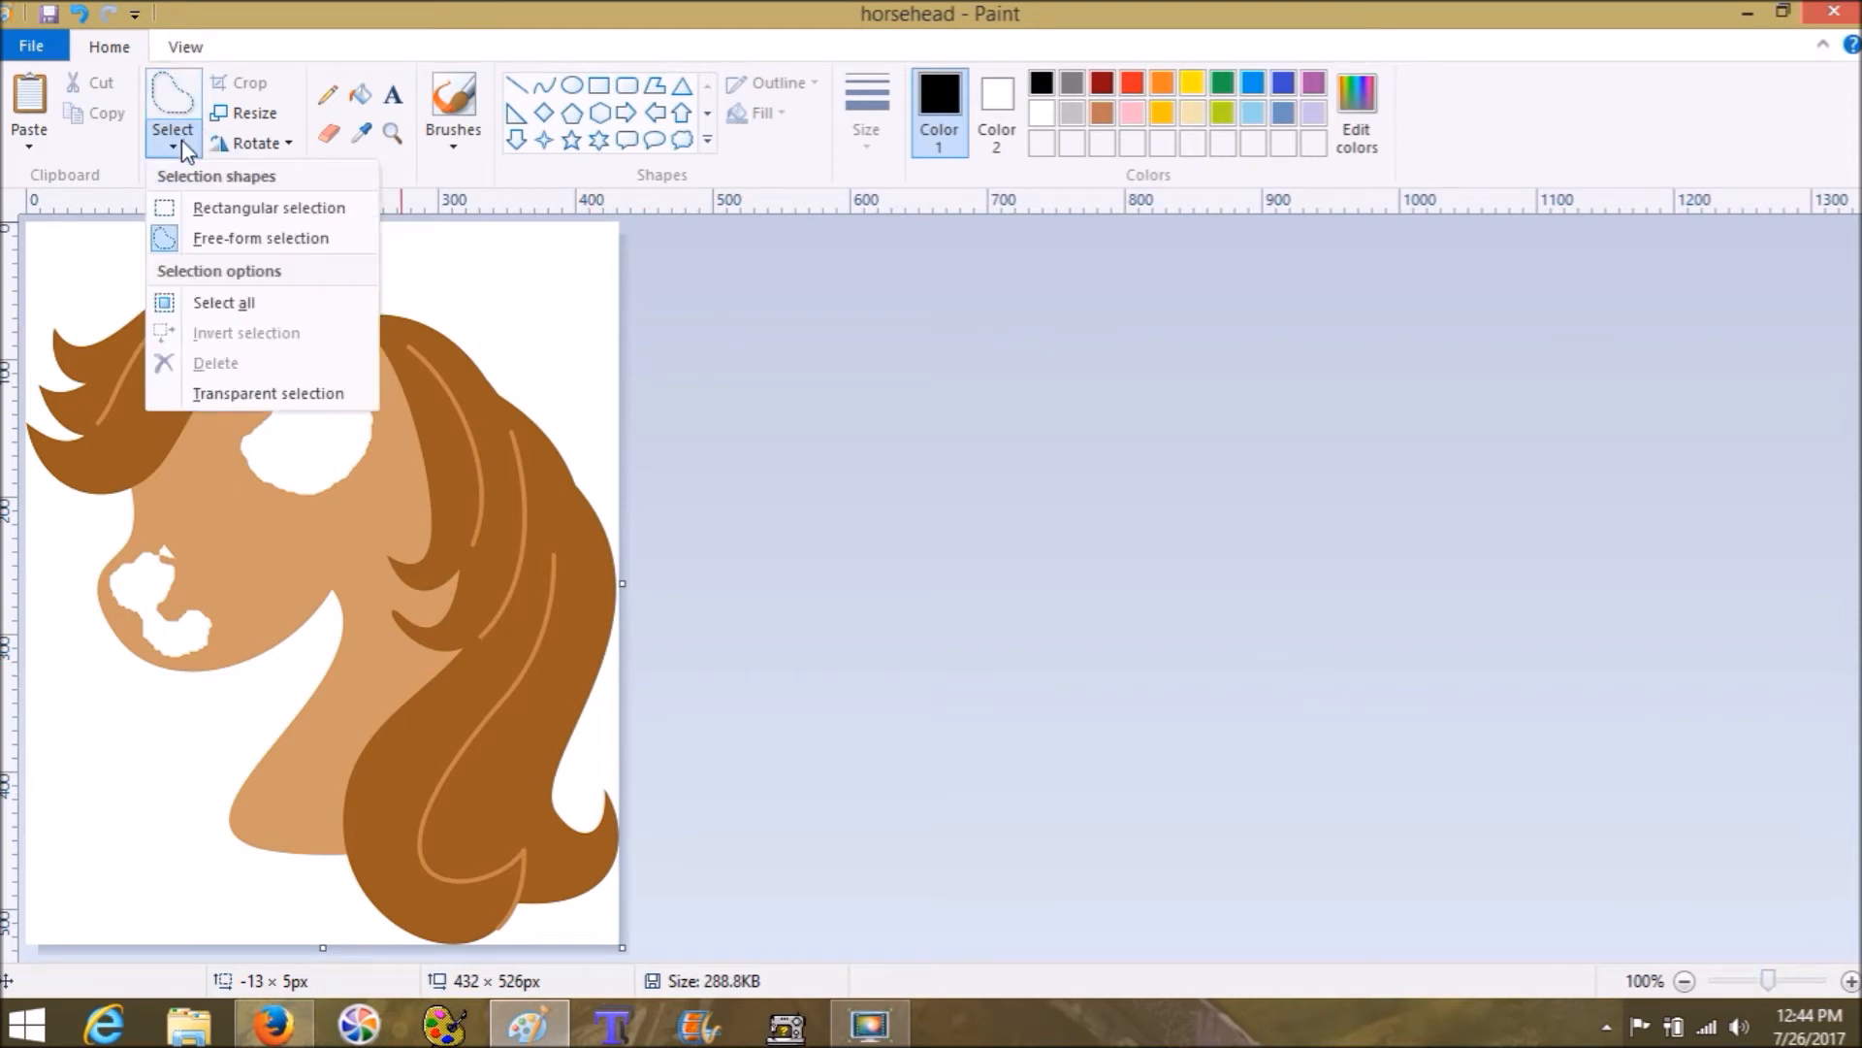
click(229, 303)
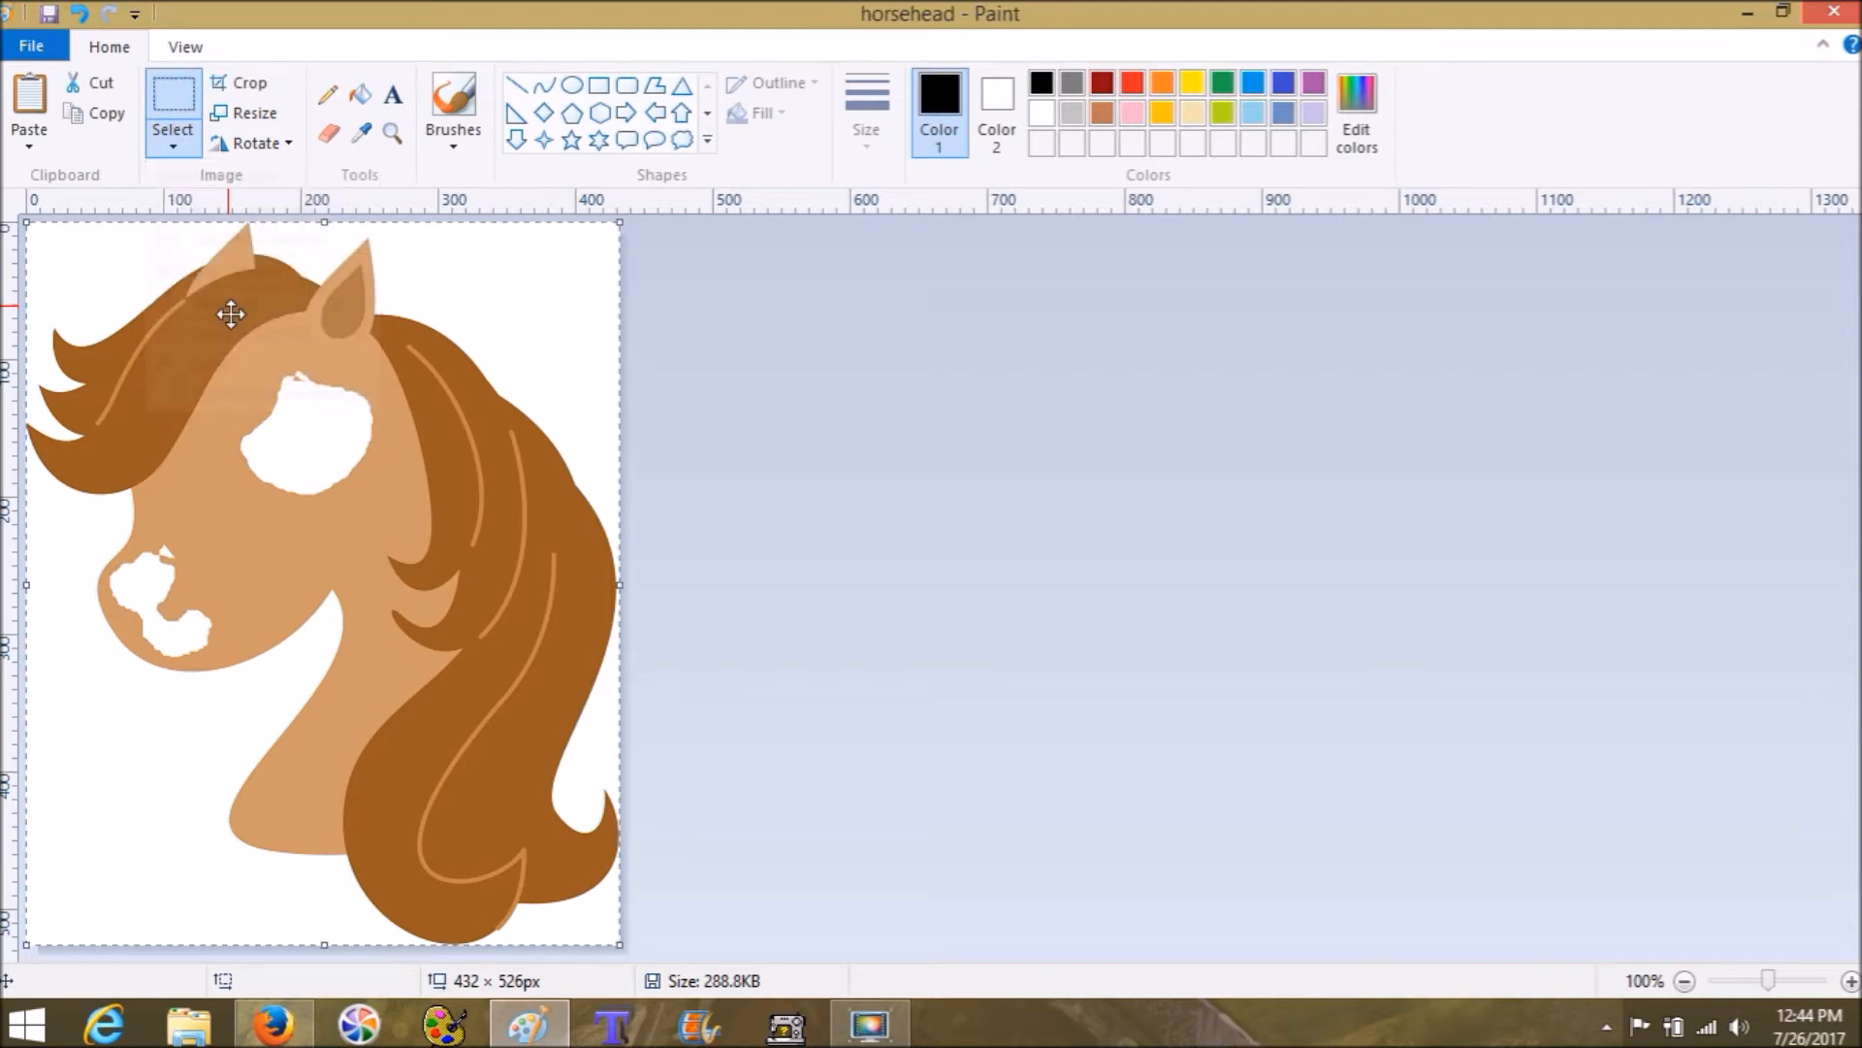
click(107, 113)
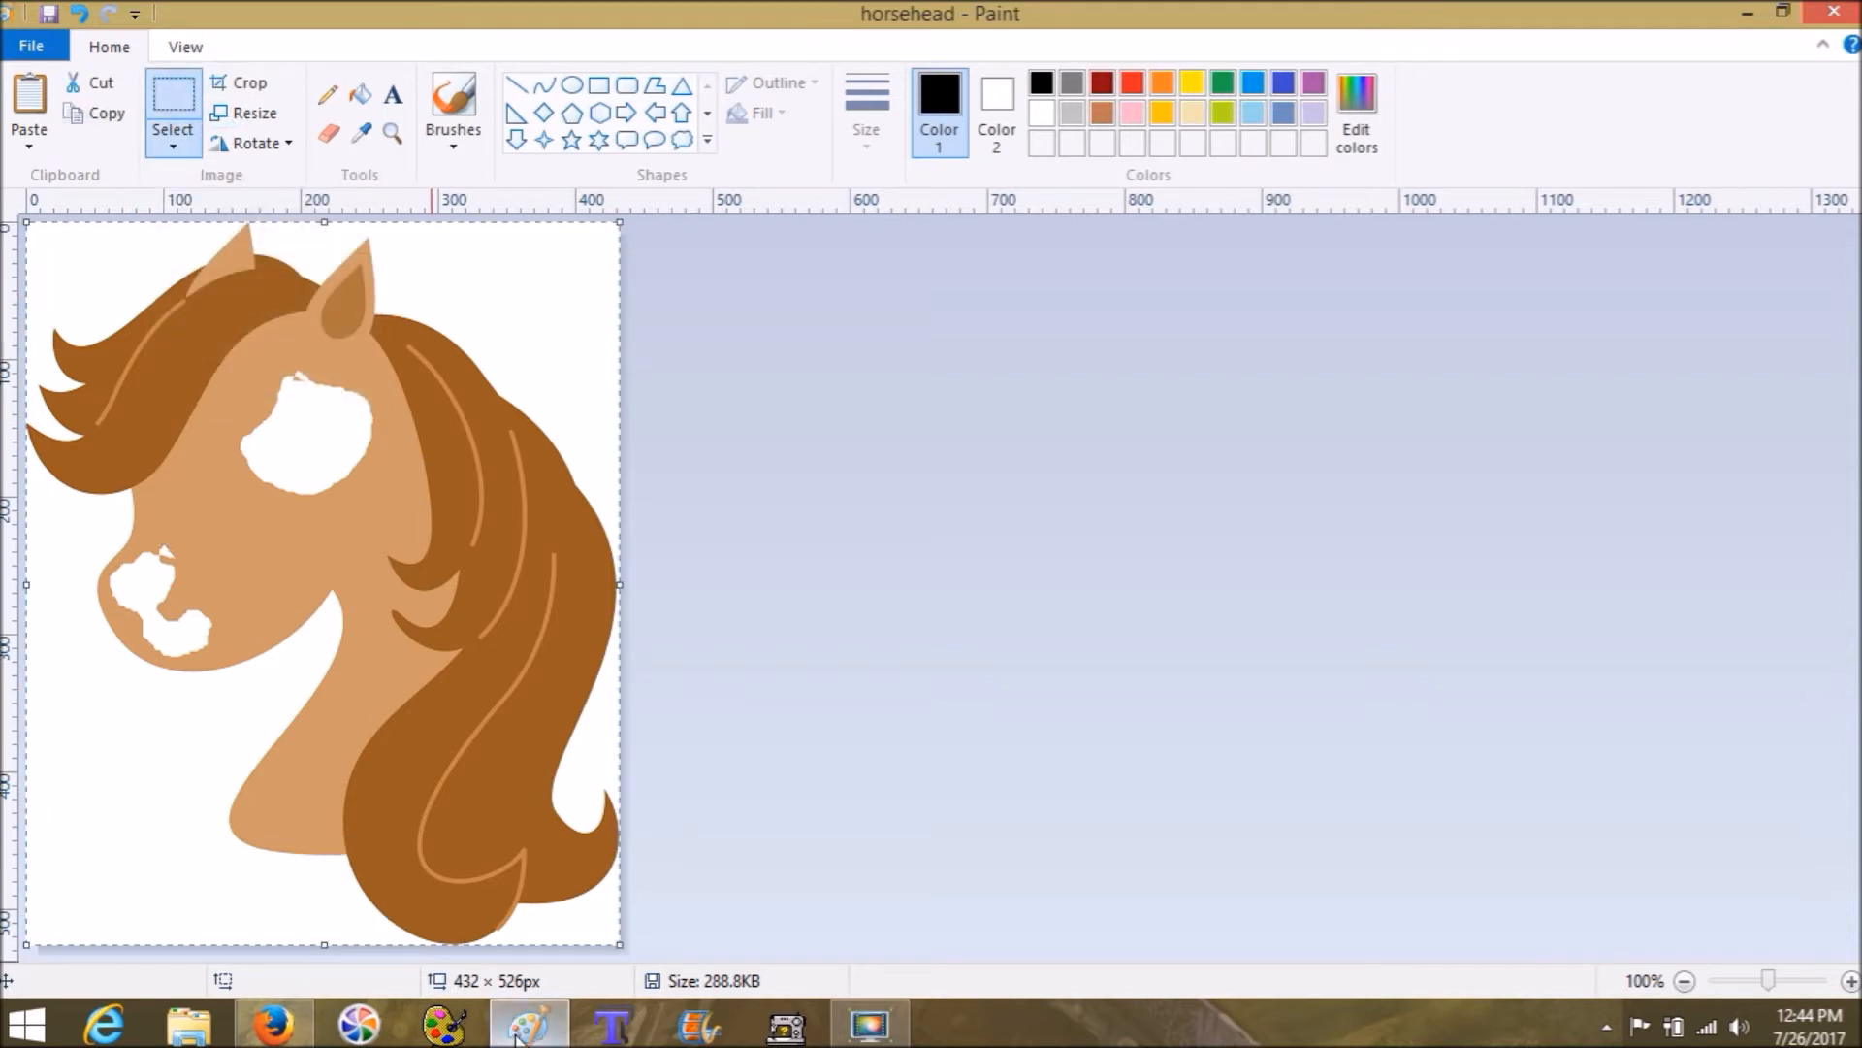
Step: Switch to SewArt and paste the copied horse picture onto the blank canvas
mouse_move(517, 1036)
click(445, 1025)
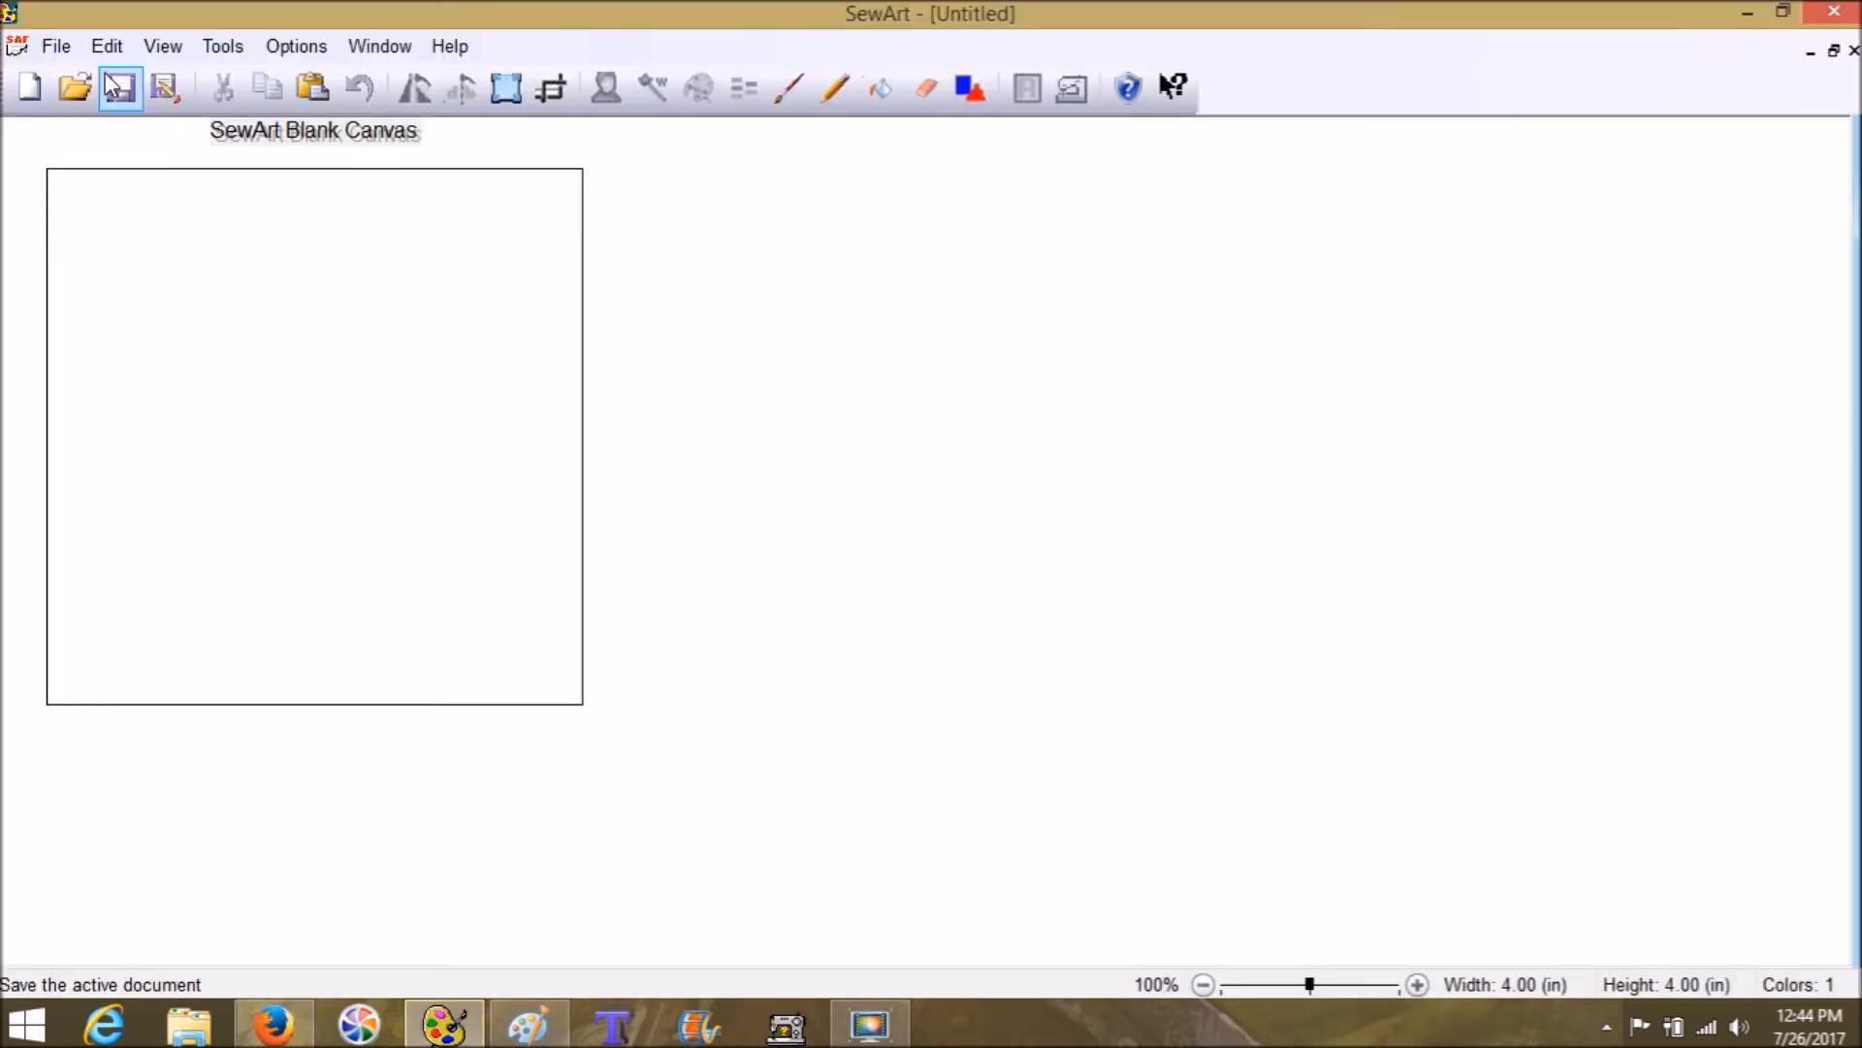
click(107, 46)
click(145, 179)
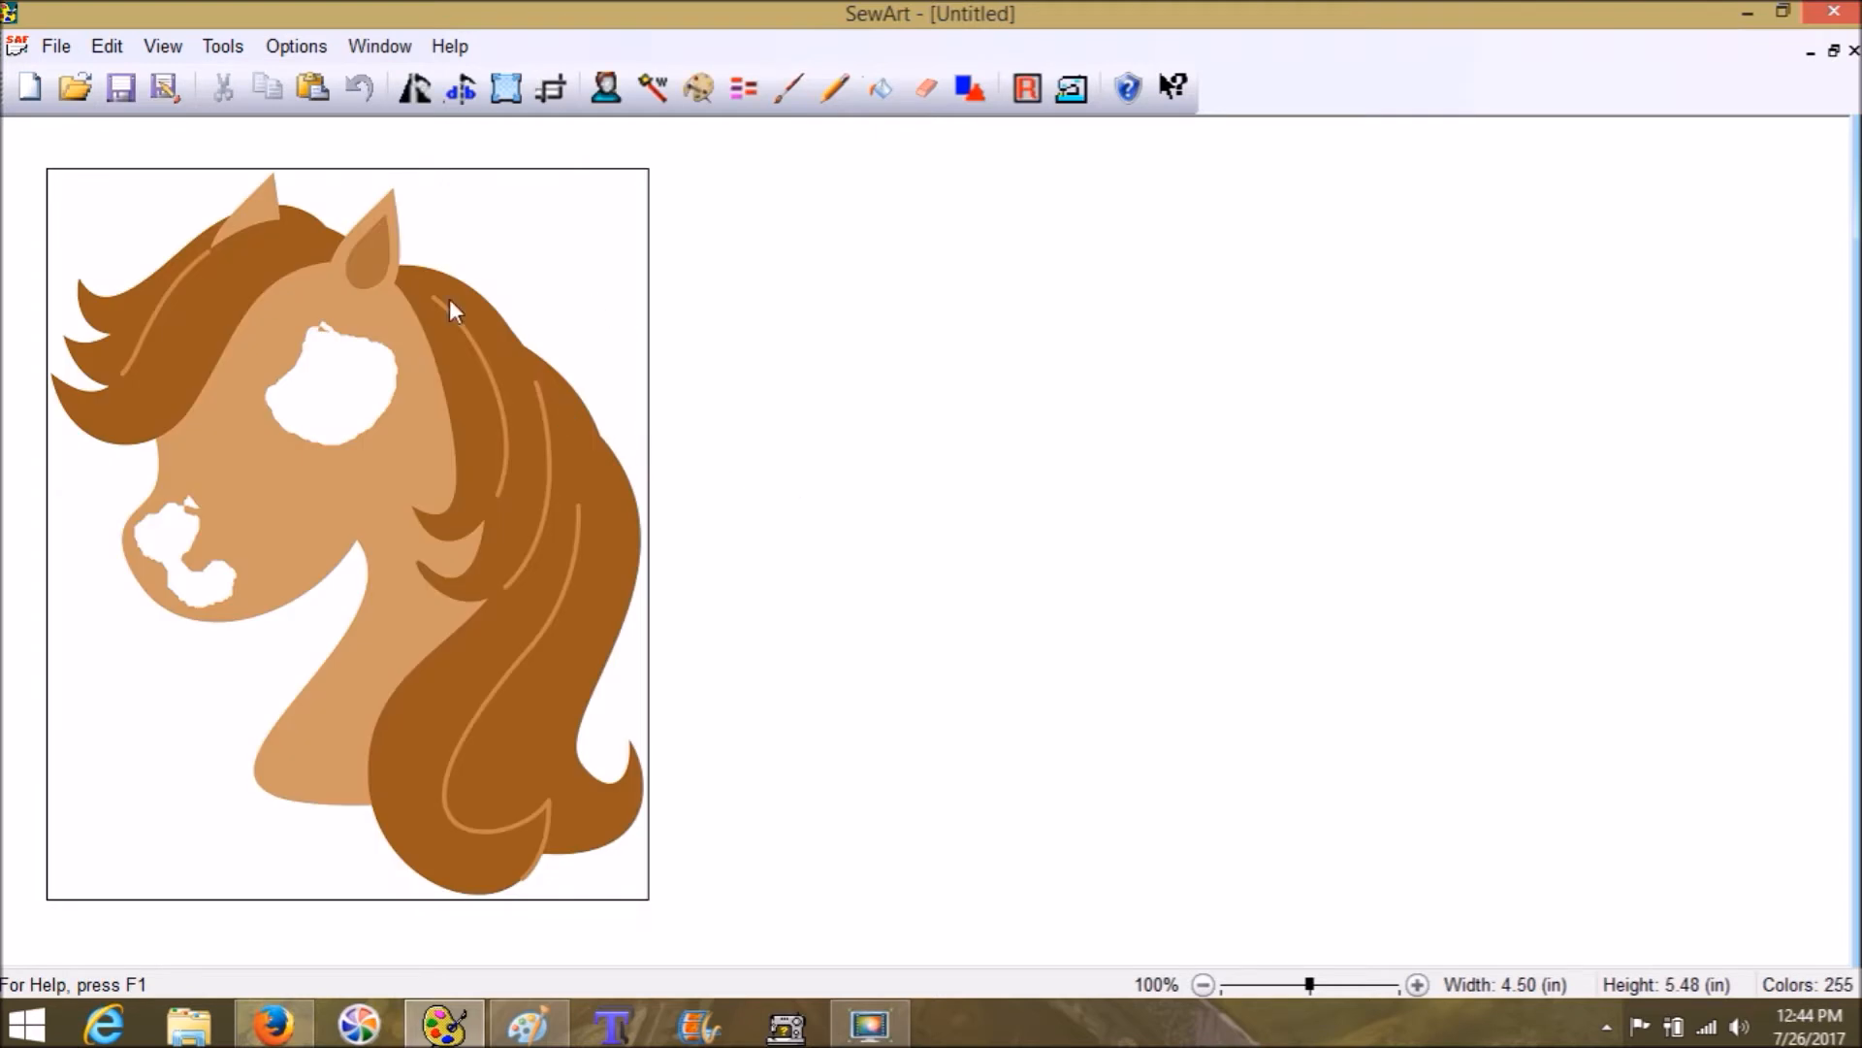
Step: Reduce the horse image to 100 colors with Color Reduction
click(697, 89)
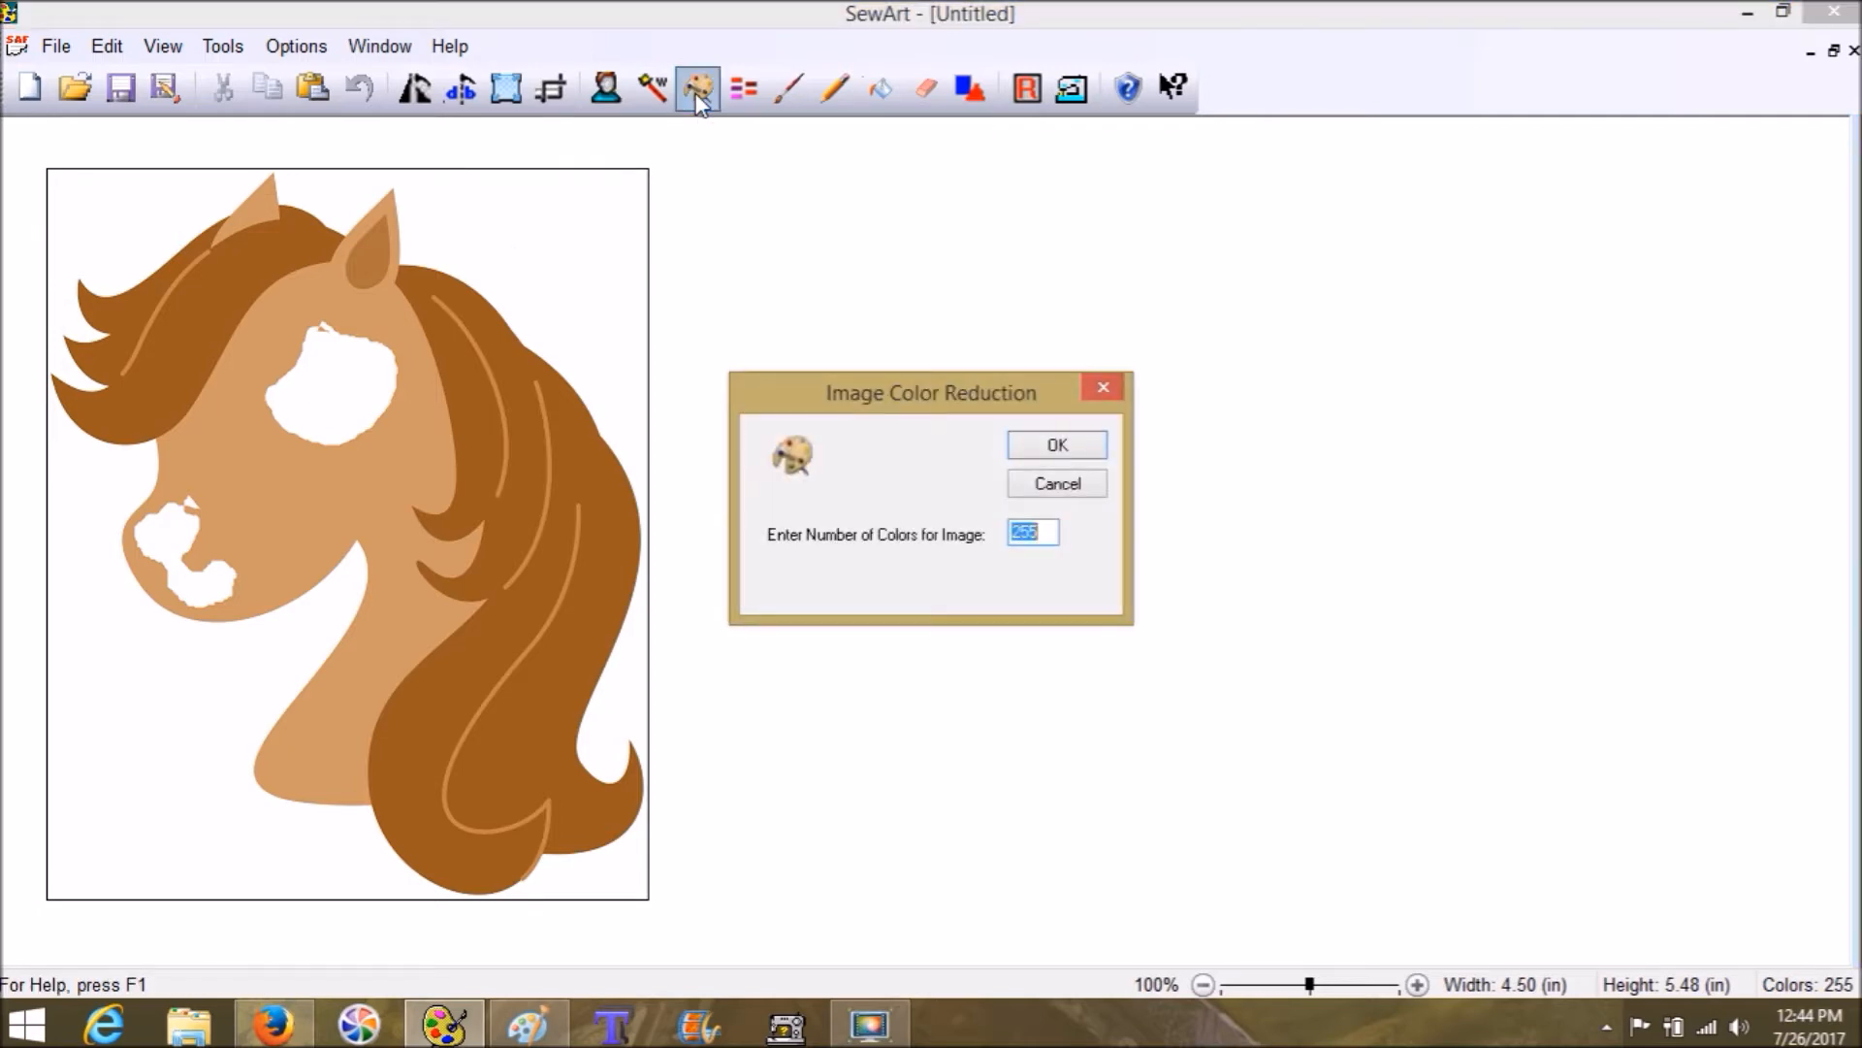
click(1067, 446)
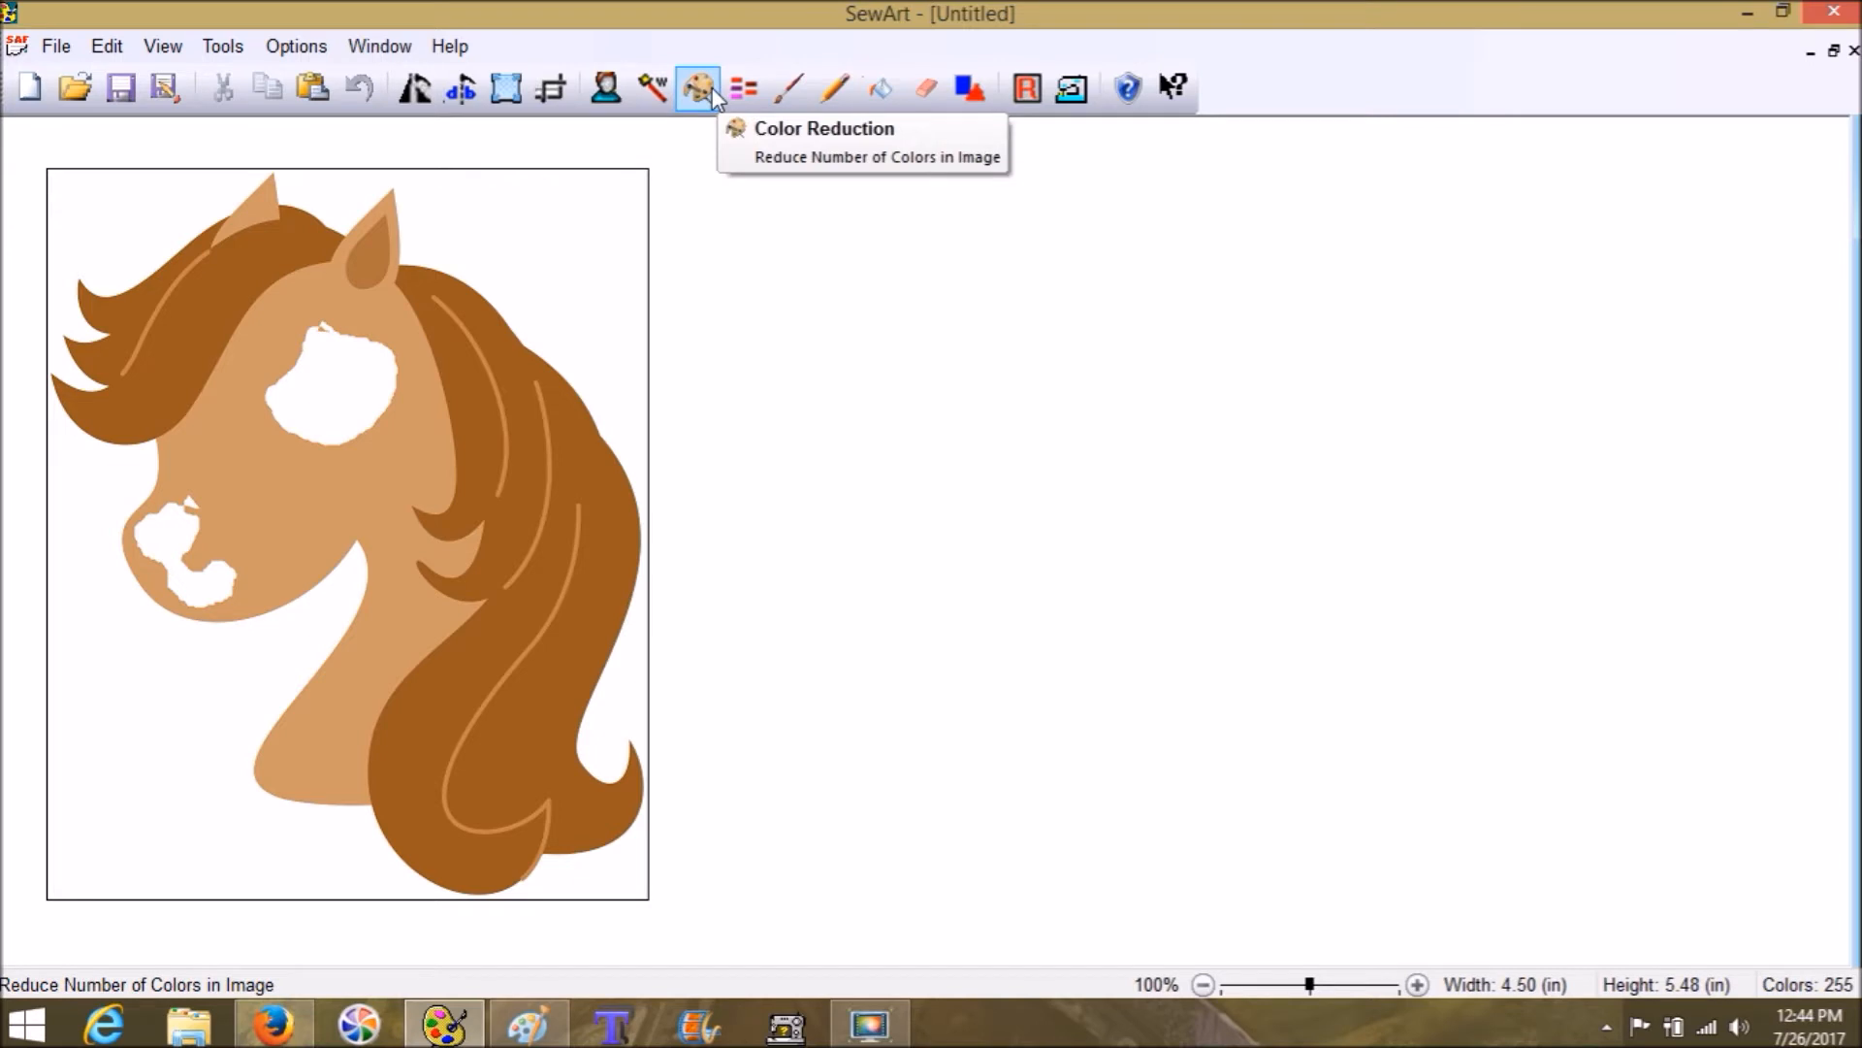
click(713, 92)
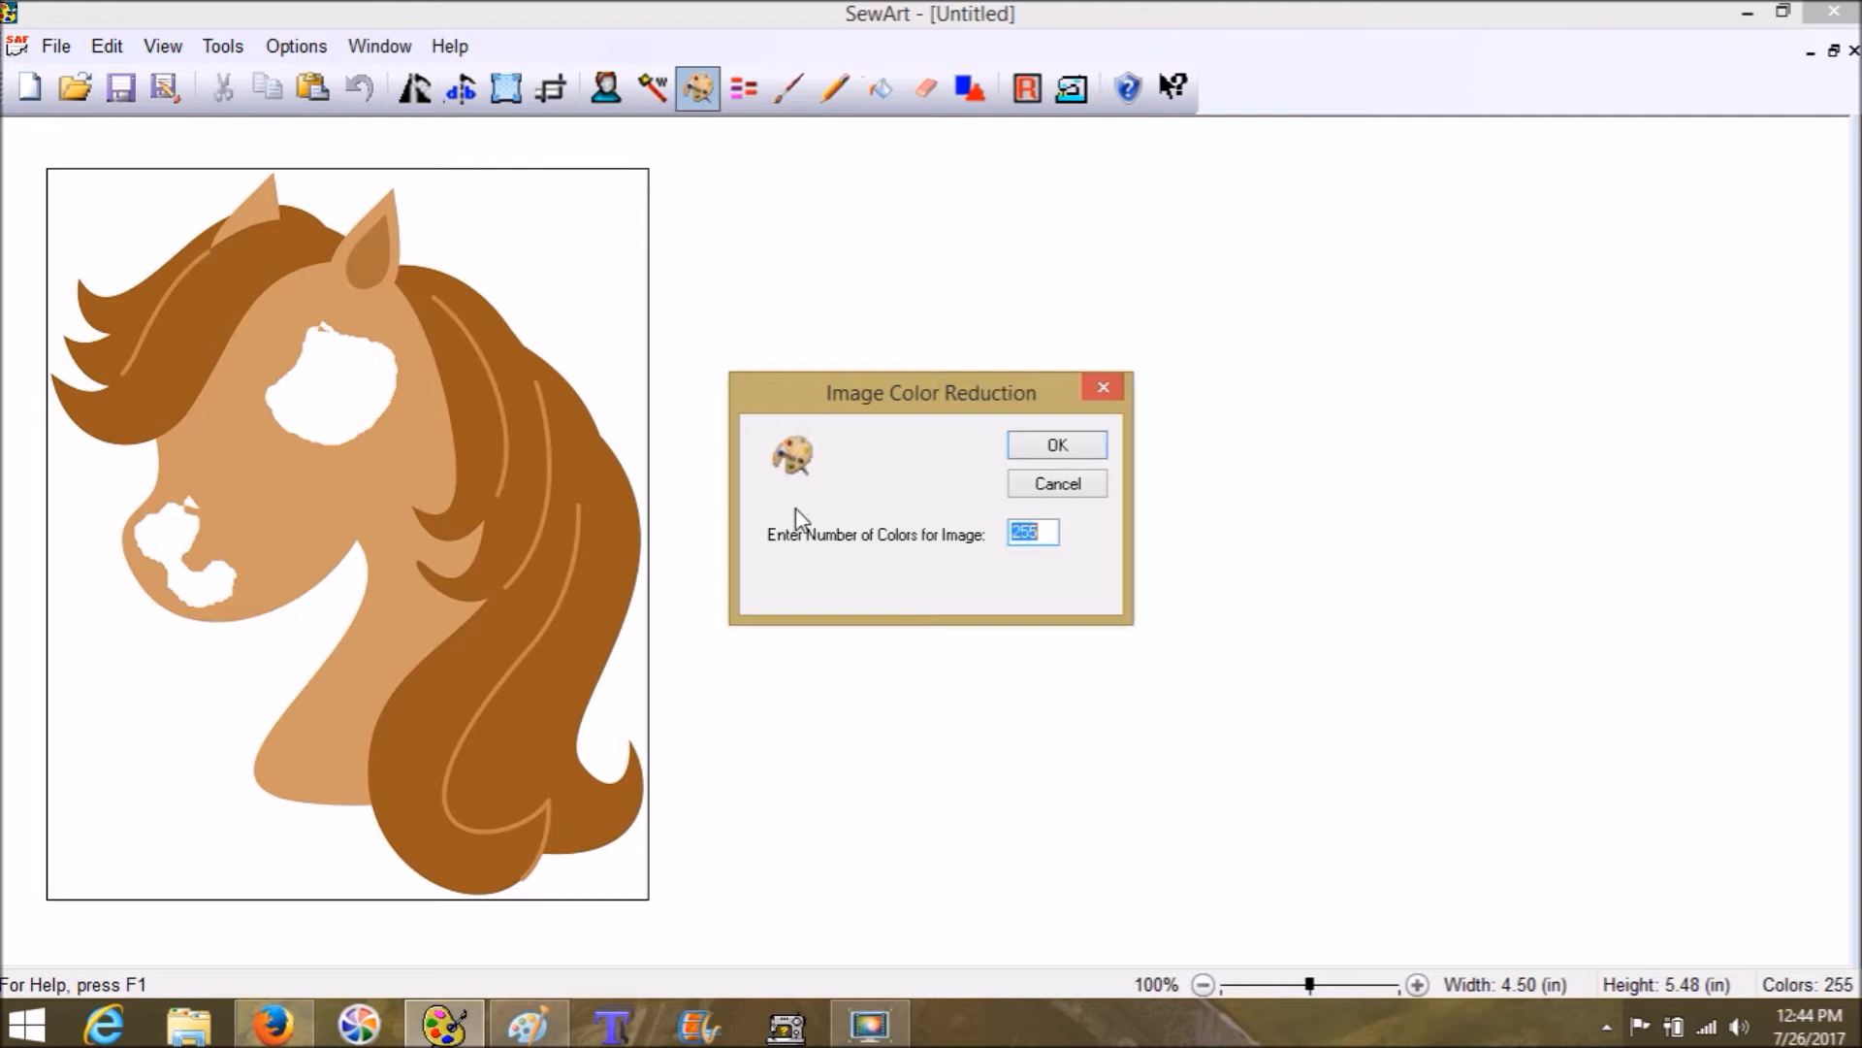
text(100)
key(Return)
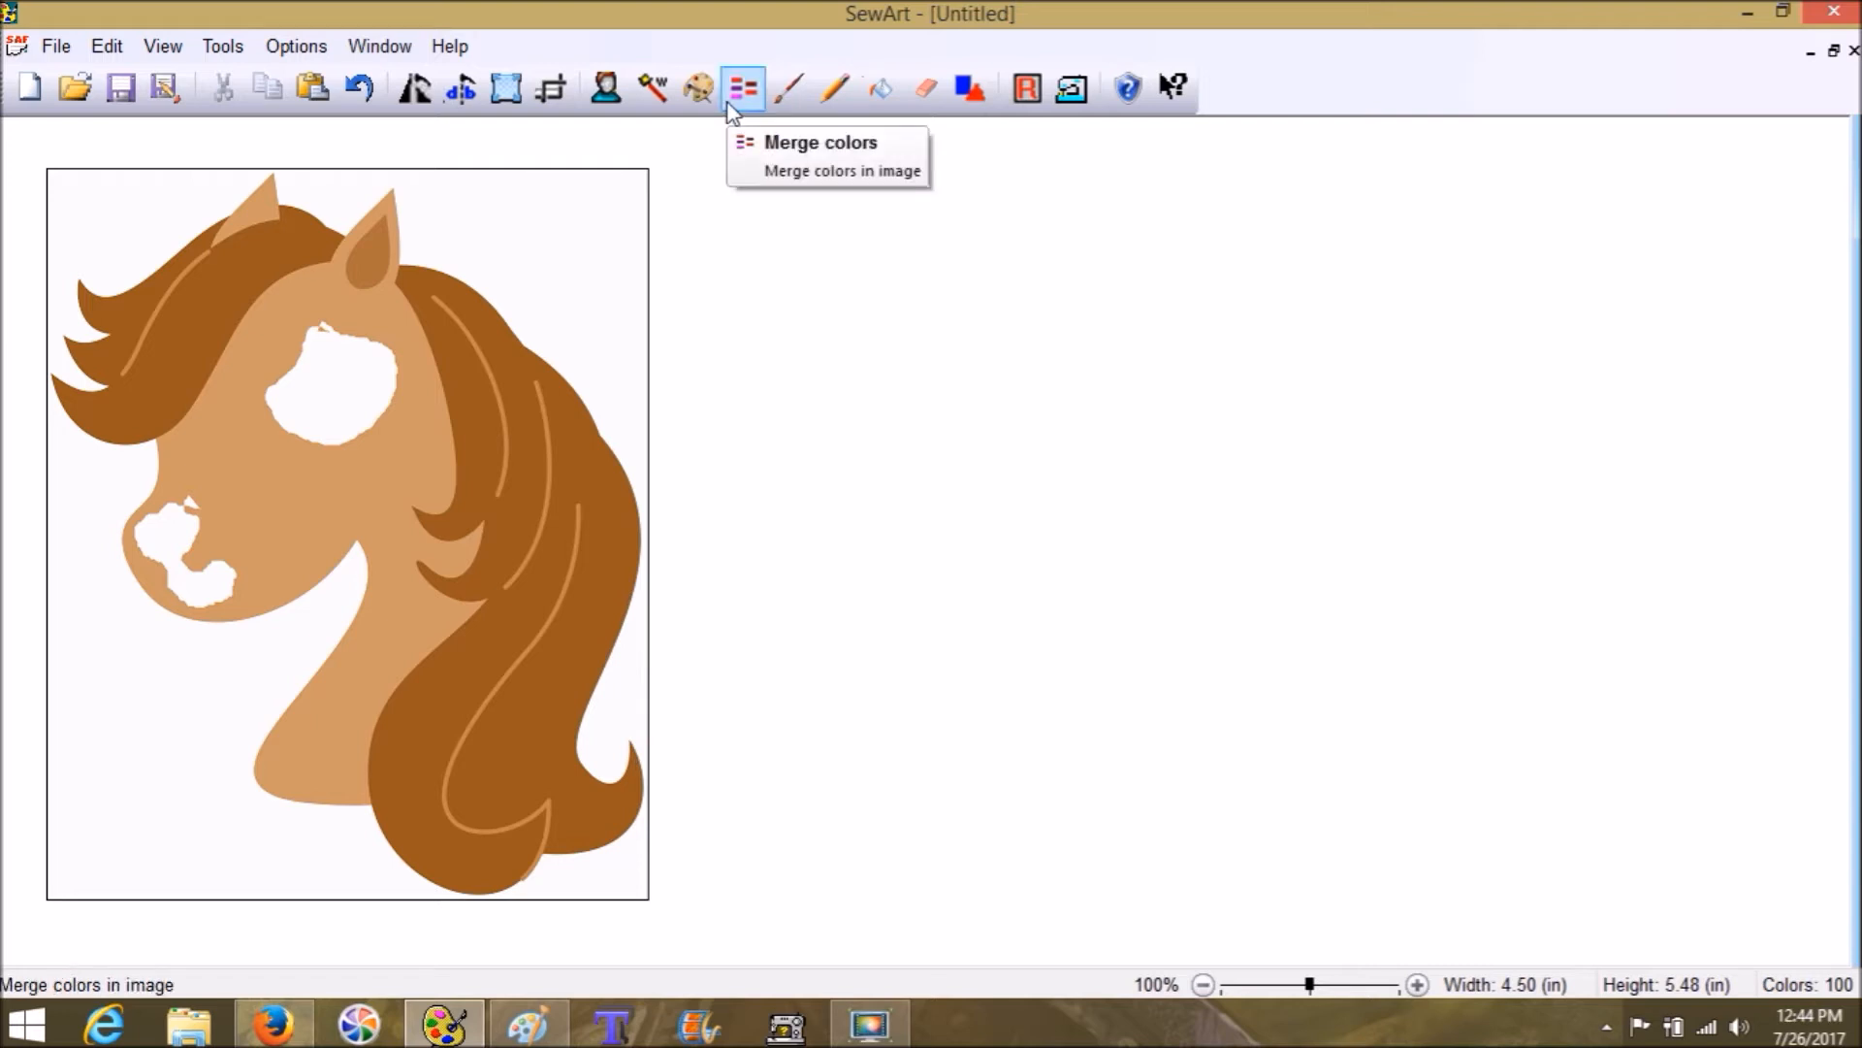
Step: Reduce the image's colors further in two passes, first to 50 and finally to 10
click(699, 89)
text(50)
click(1027, 445)
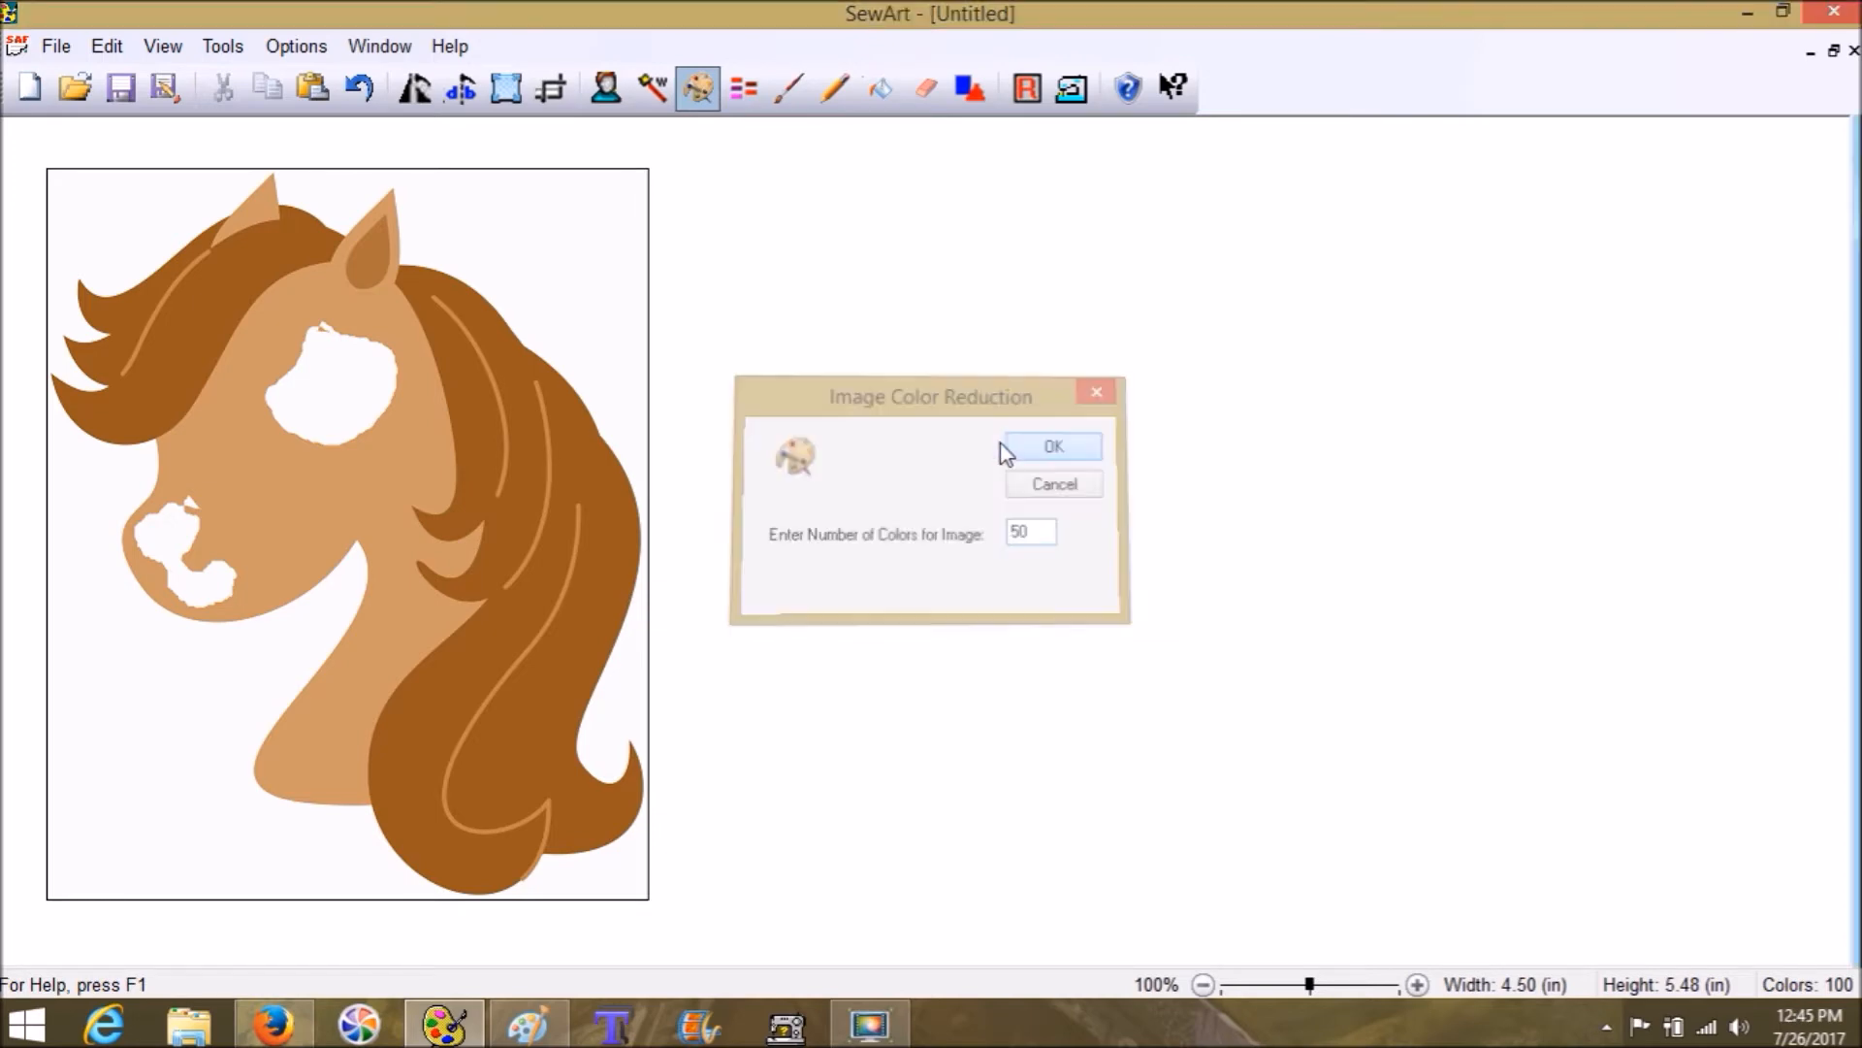
click(711, 101)
text(1)
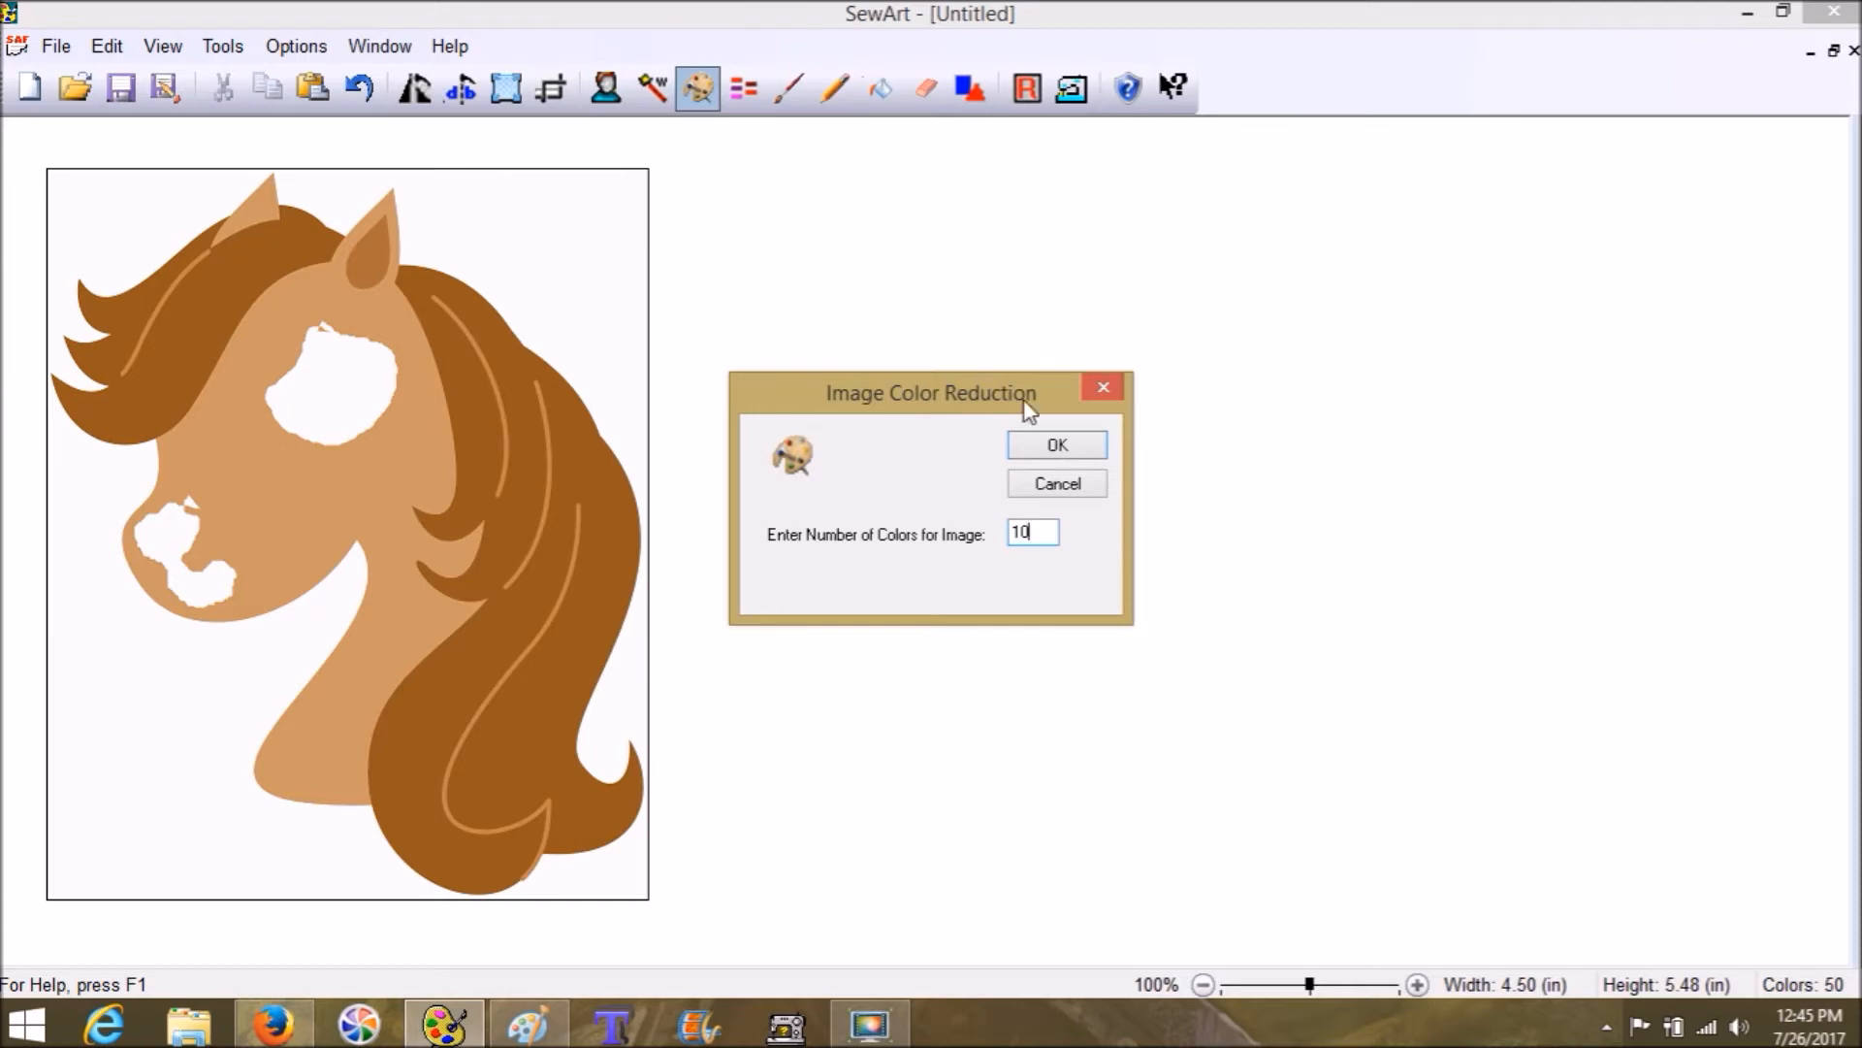
click(1057, 445)
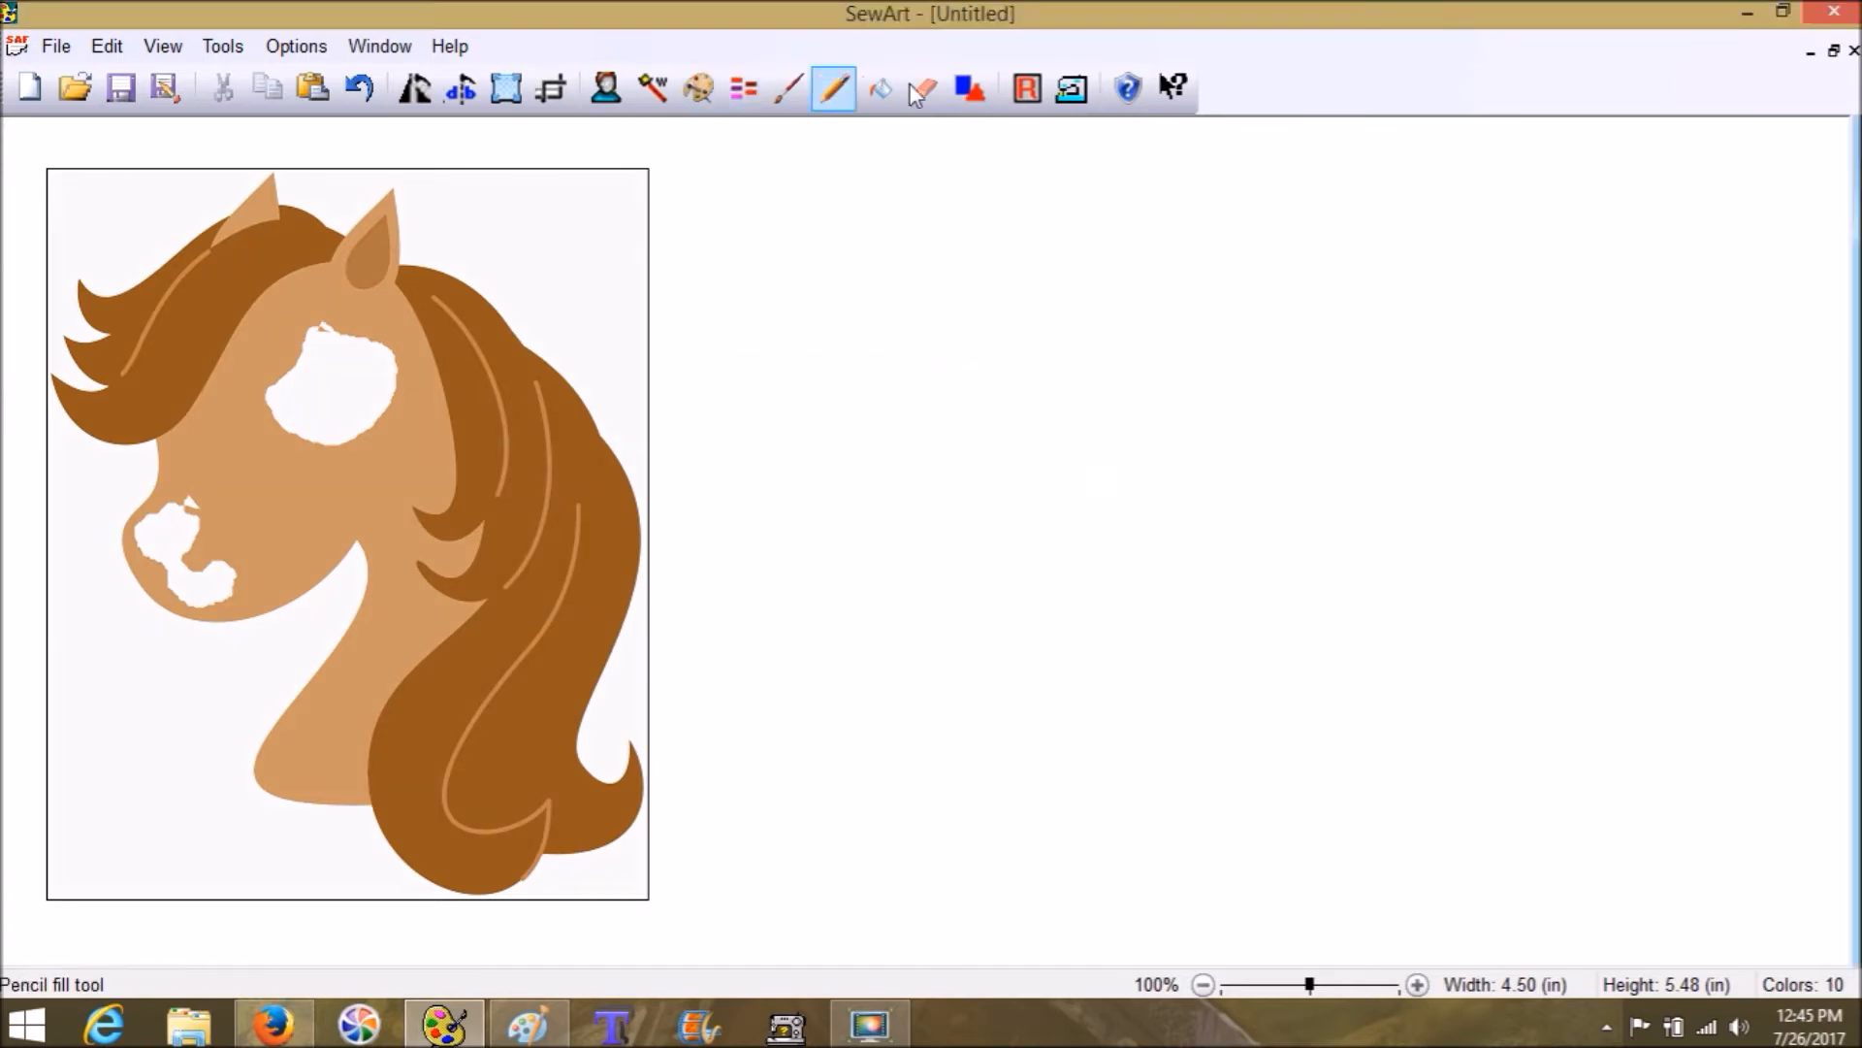
Step: Bucket-fill the white eye and muzzle areas with the tan color sampled from the horse's face
click(876, 92)
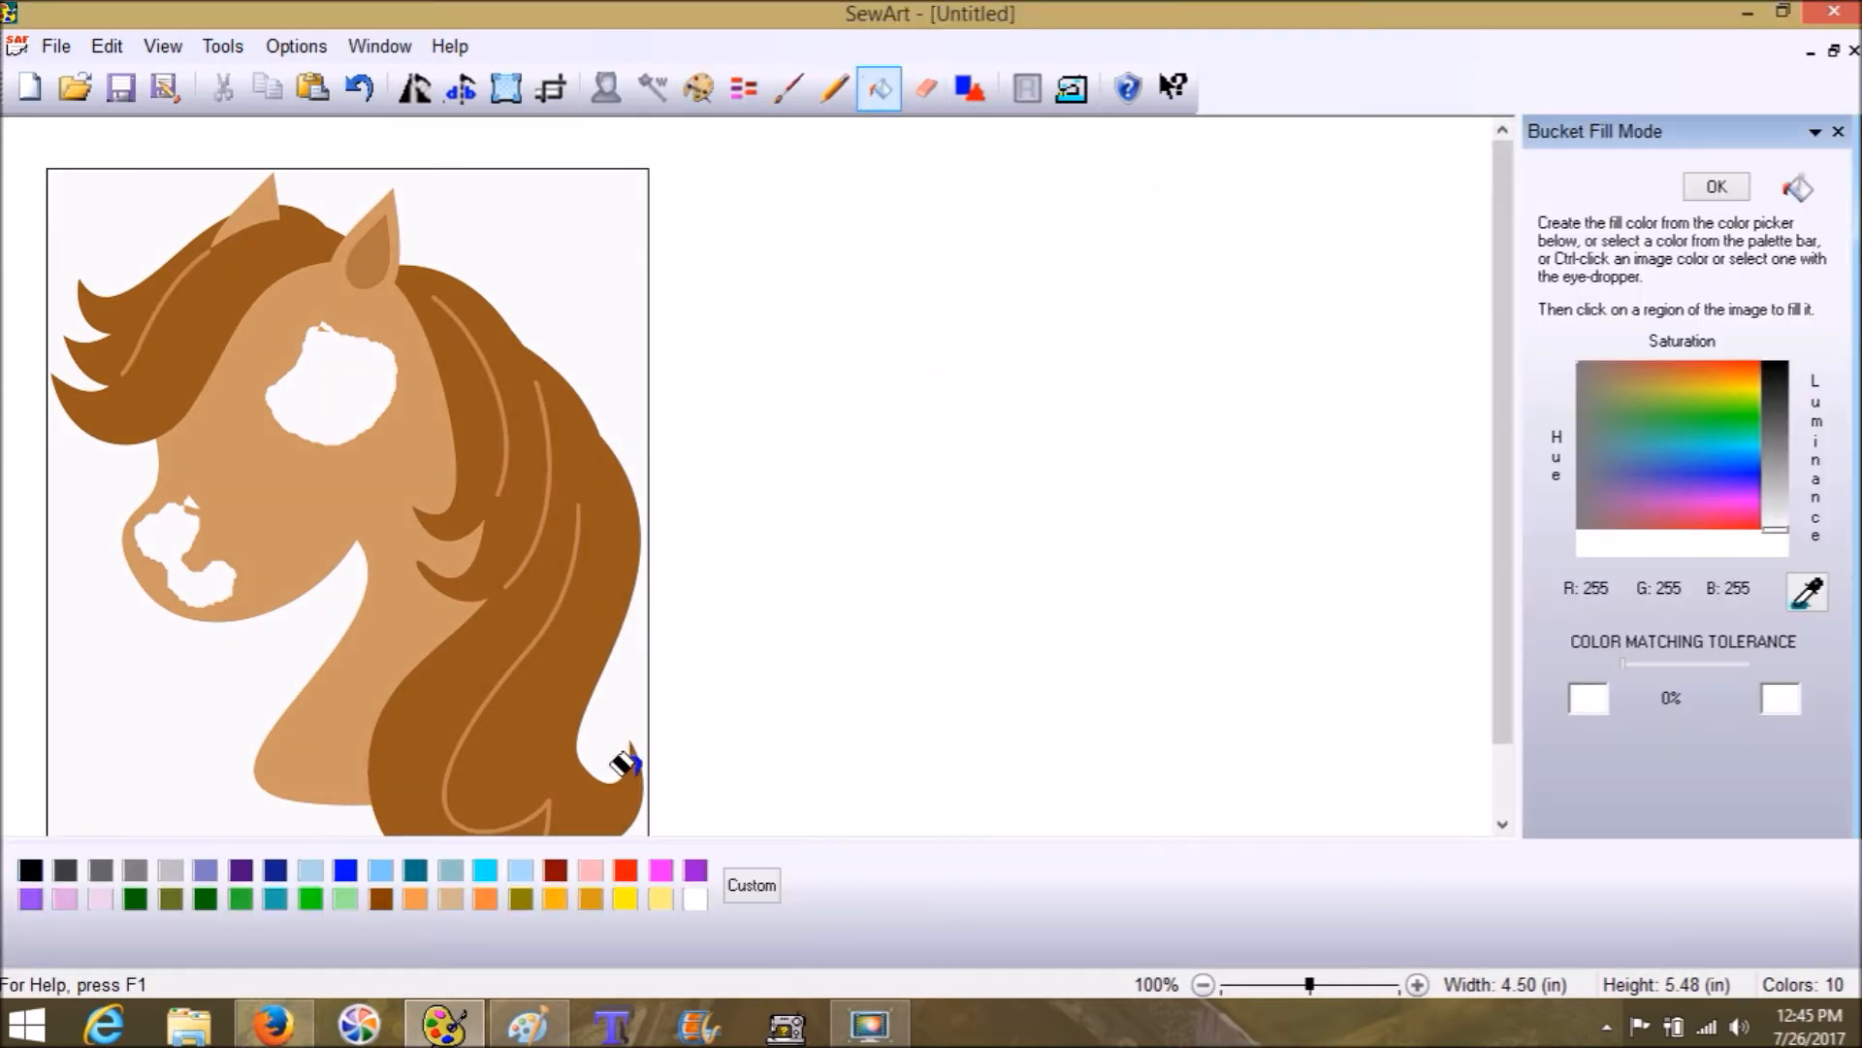
click(1810, 594)
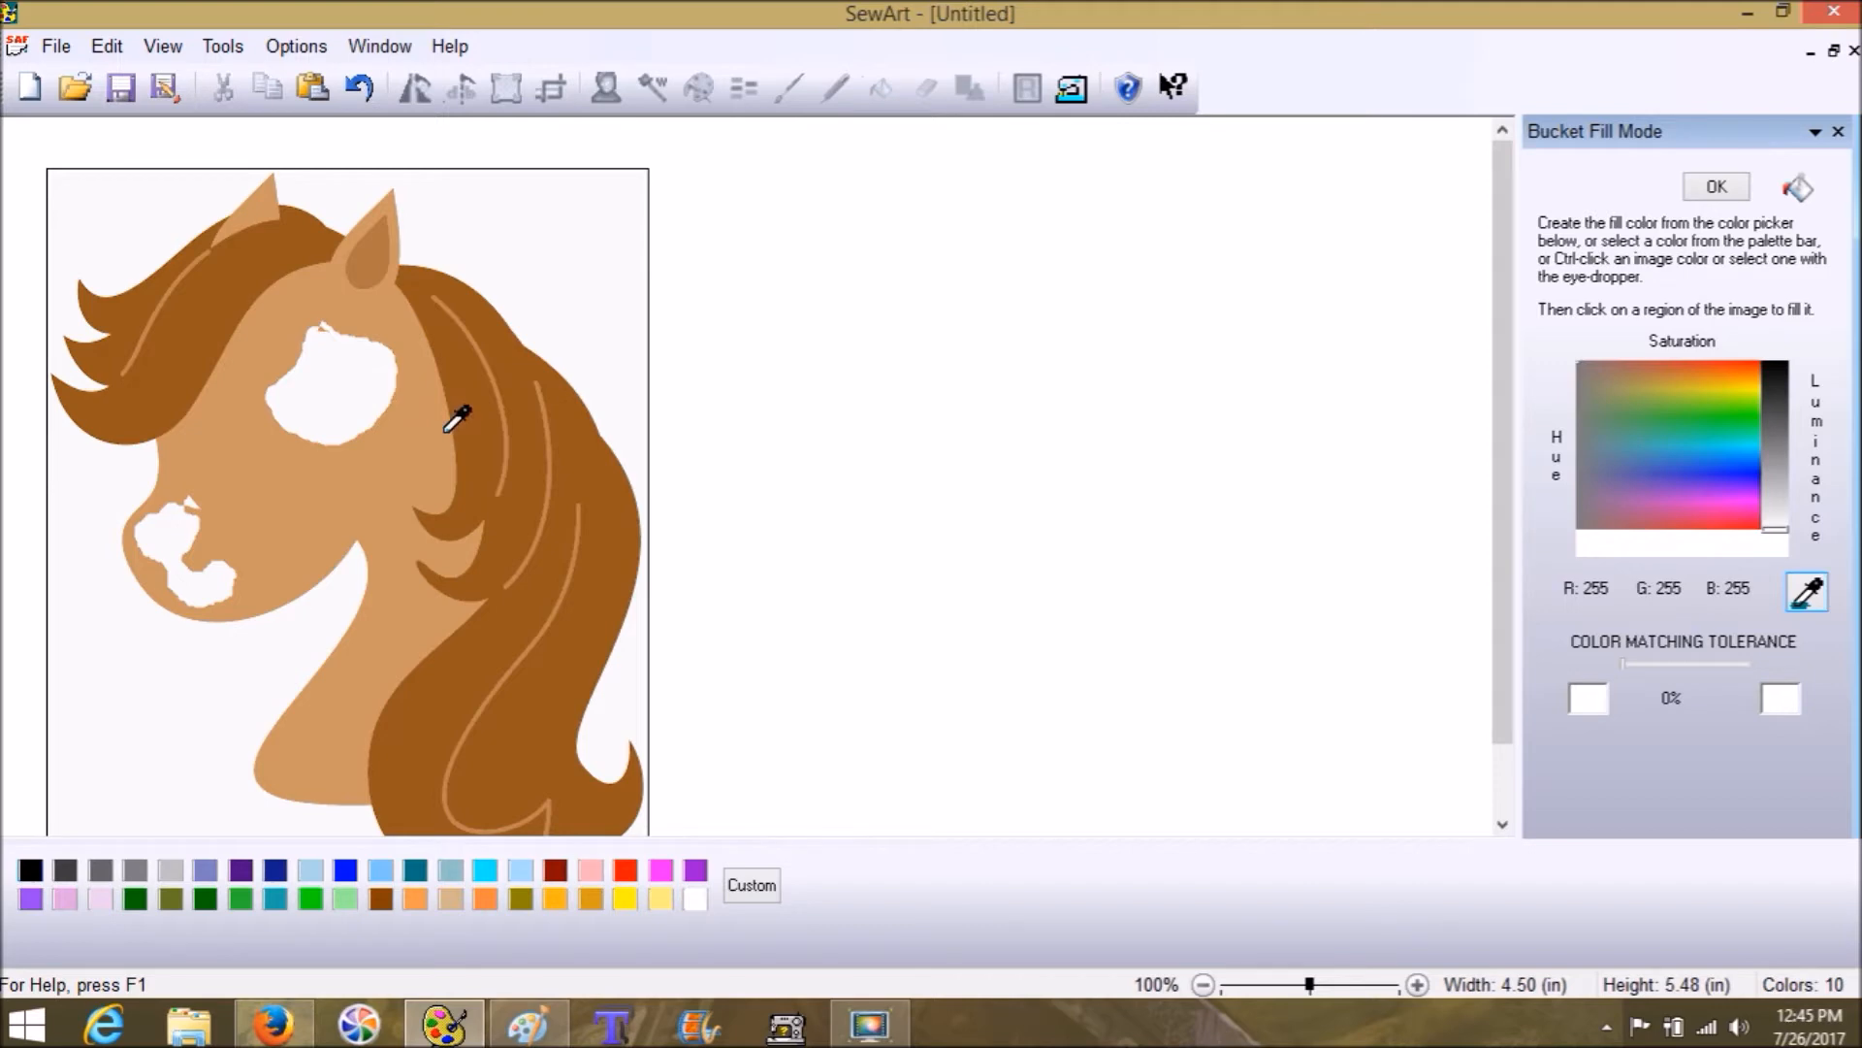
click(445, 431)
click(343, 360)
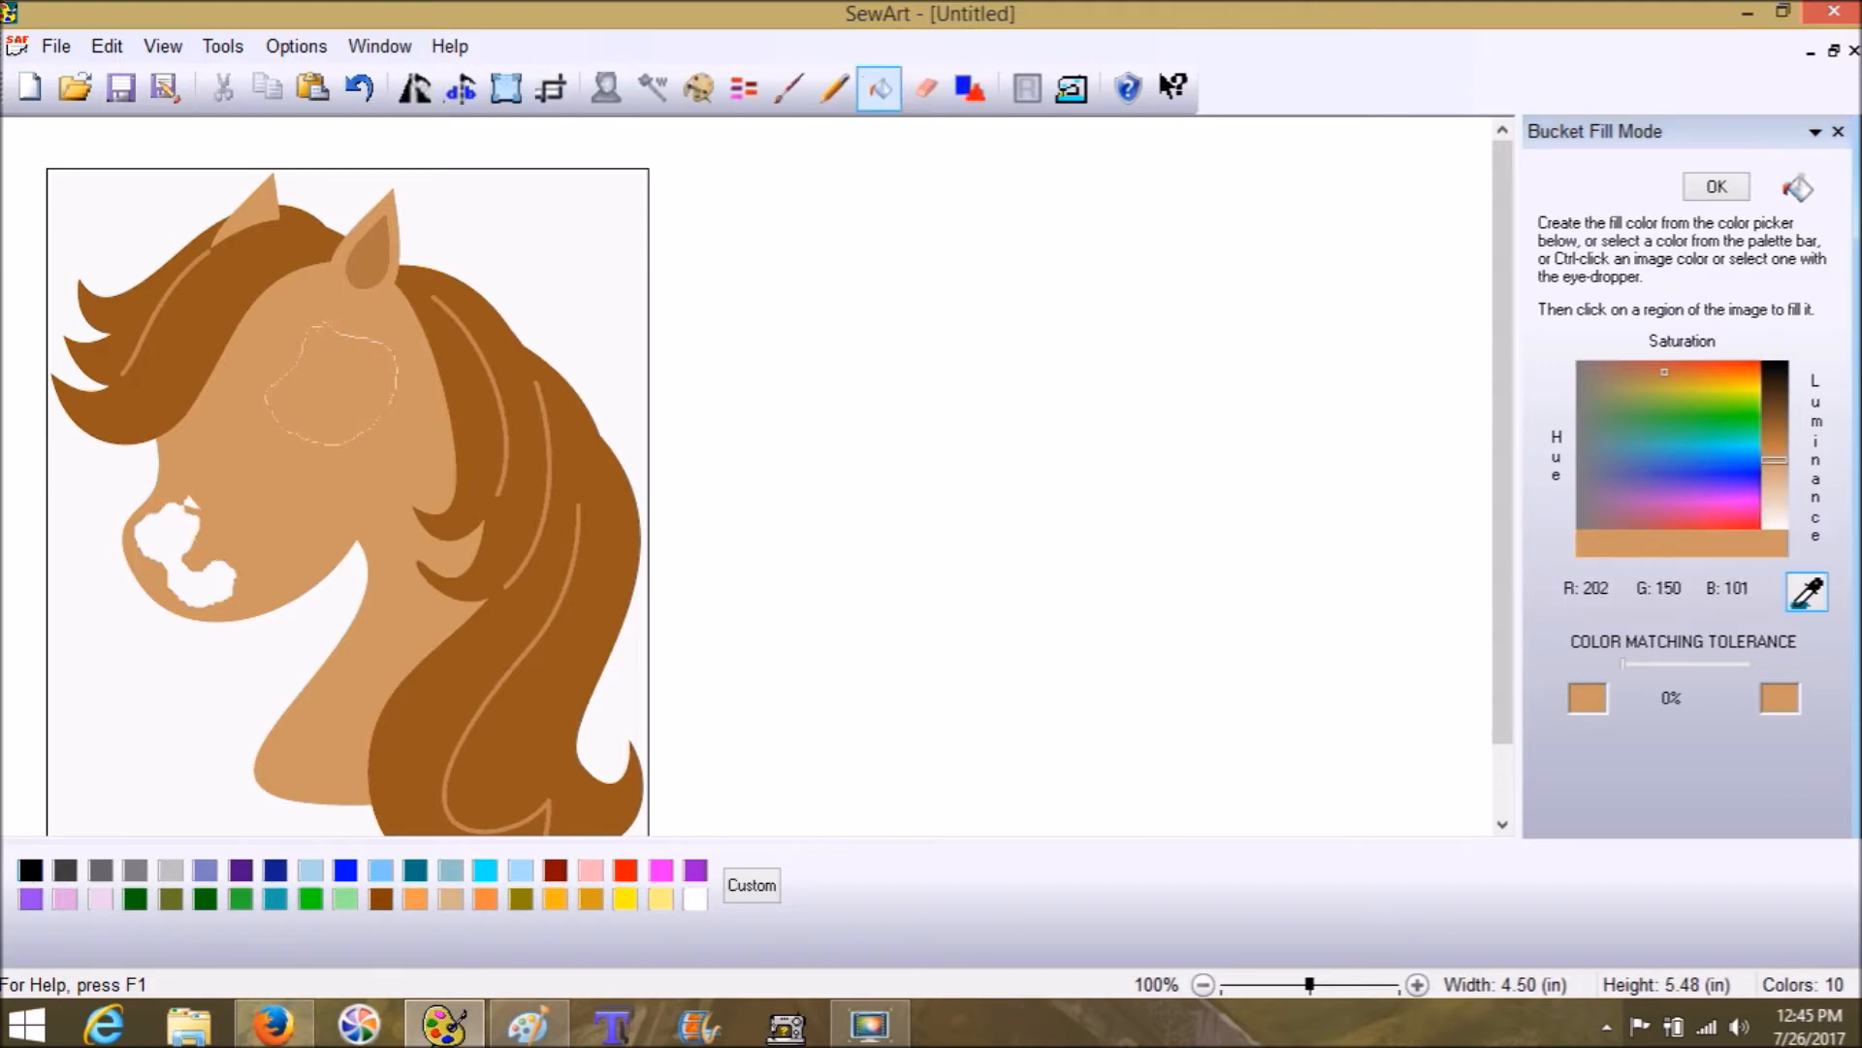
click(167, 529)
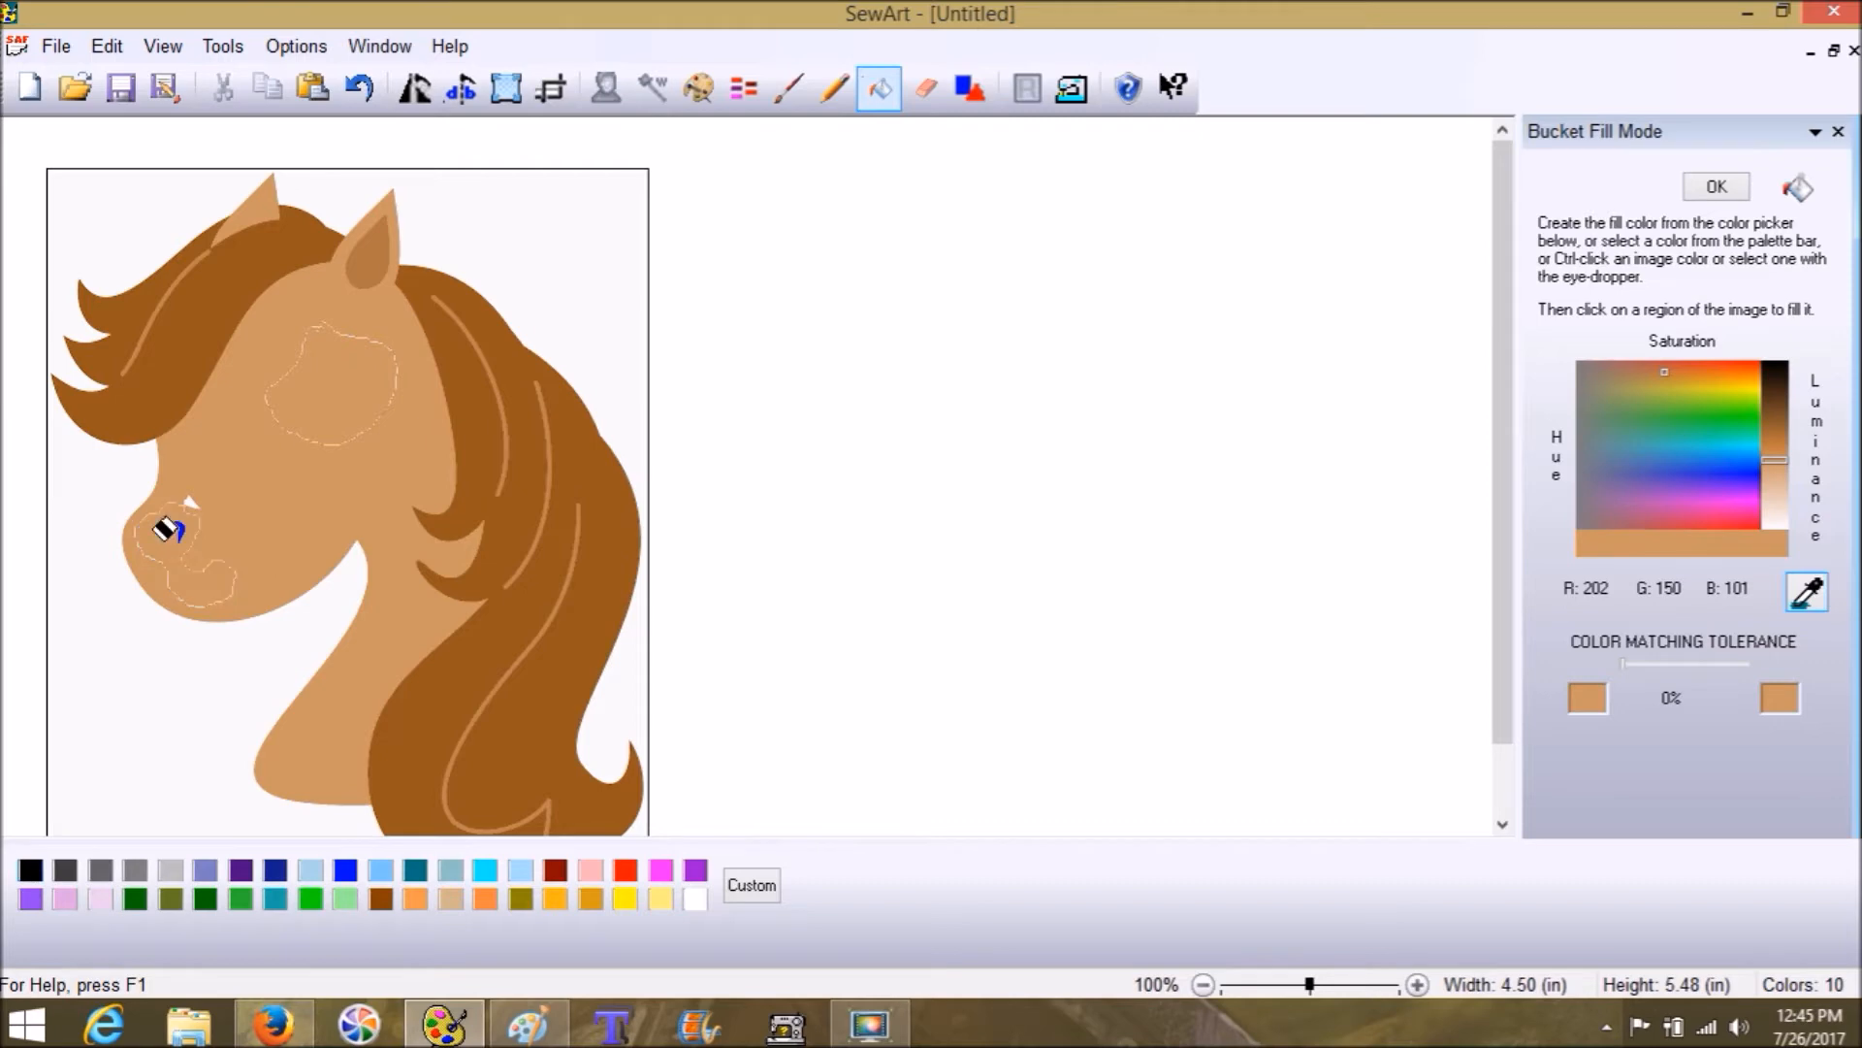
Step: Reduce the image's colors in two passes with Color Reduction, first to 5 and finally to 4
click(894, 105)
click(697, 88)
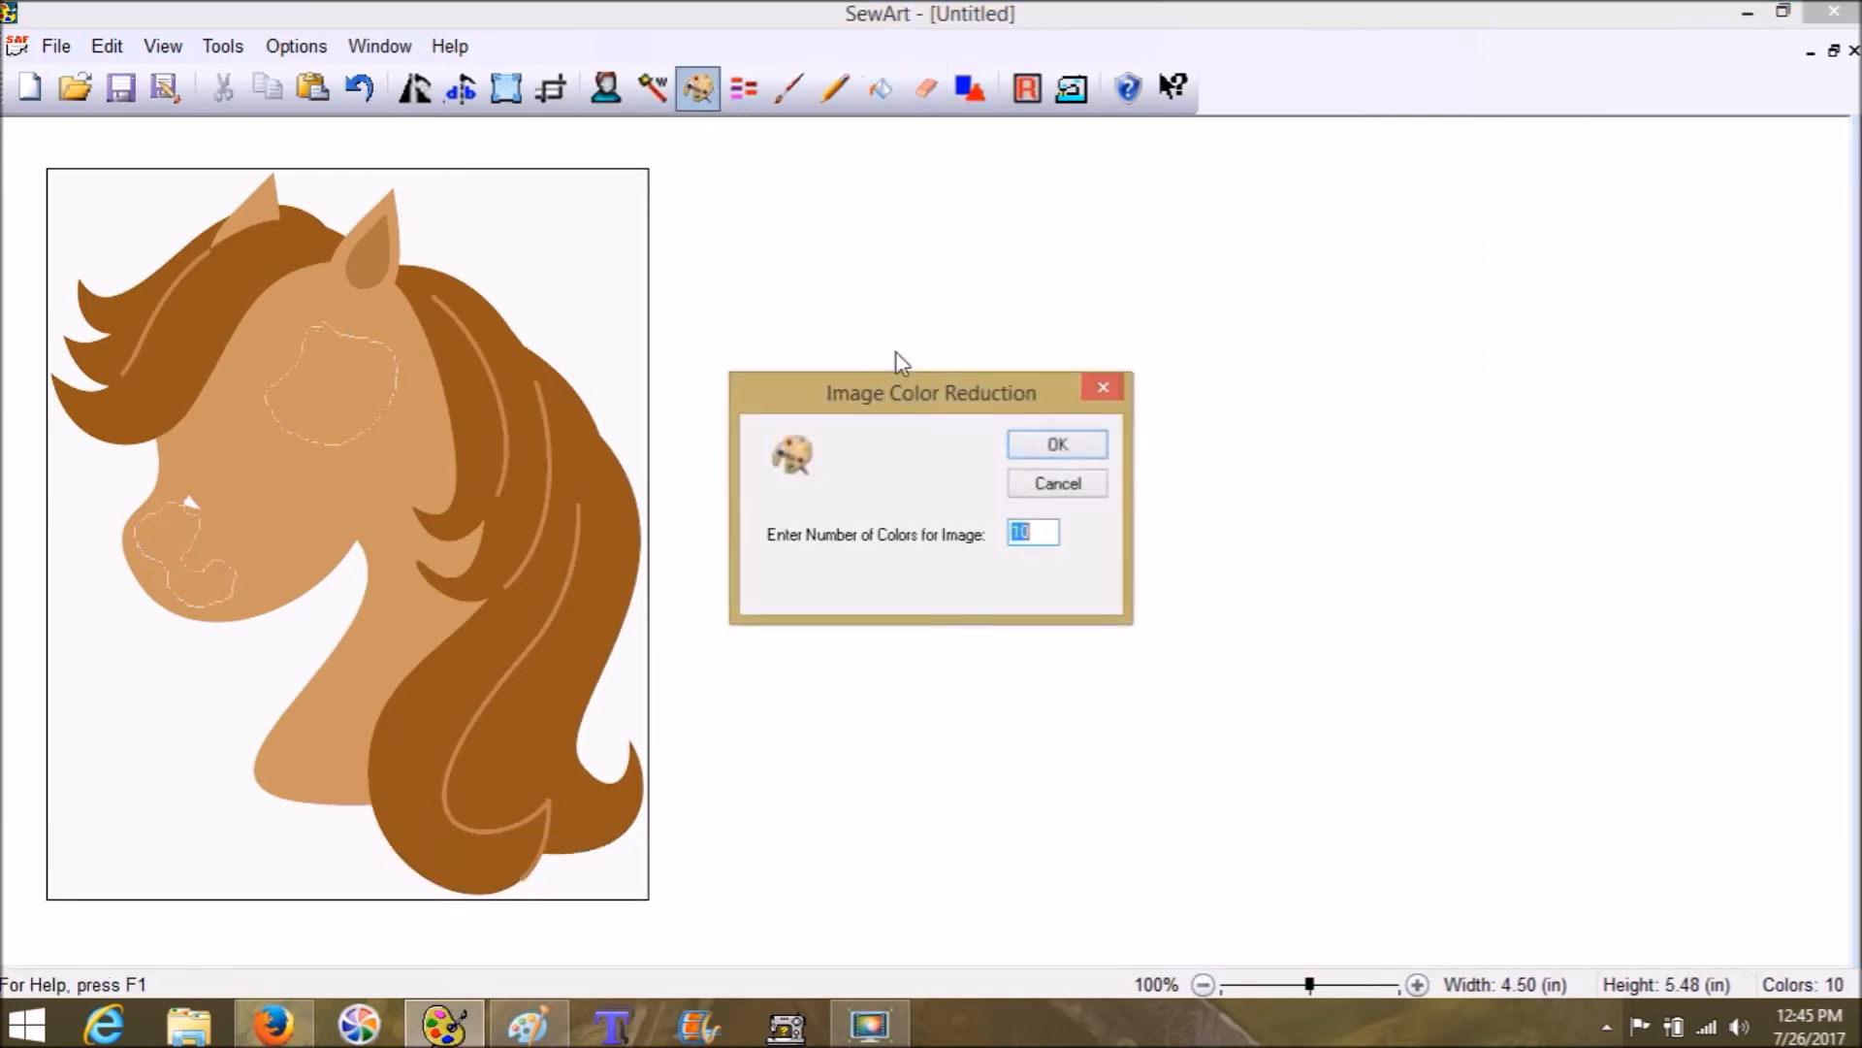
text(5)
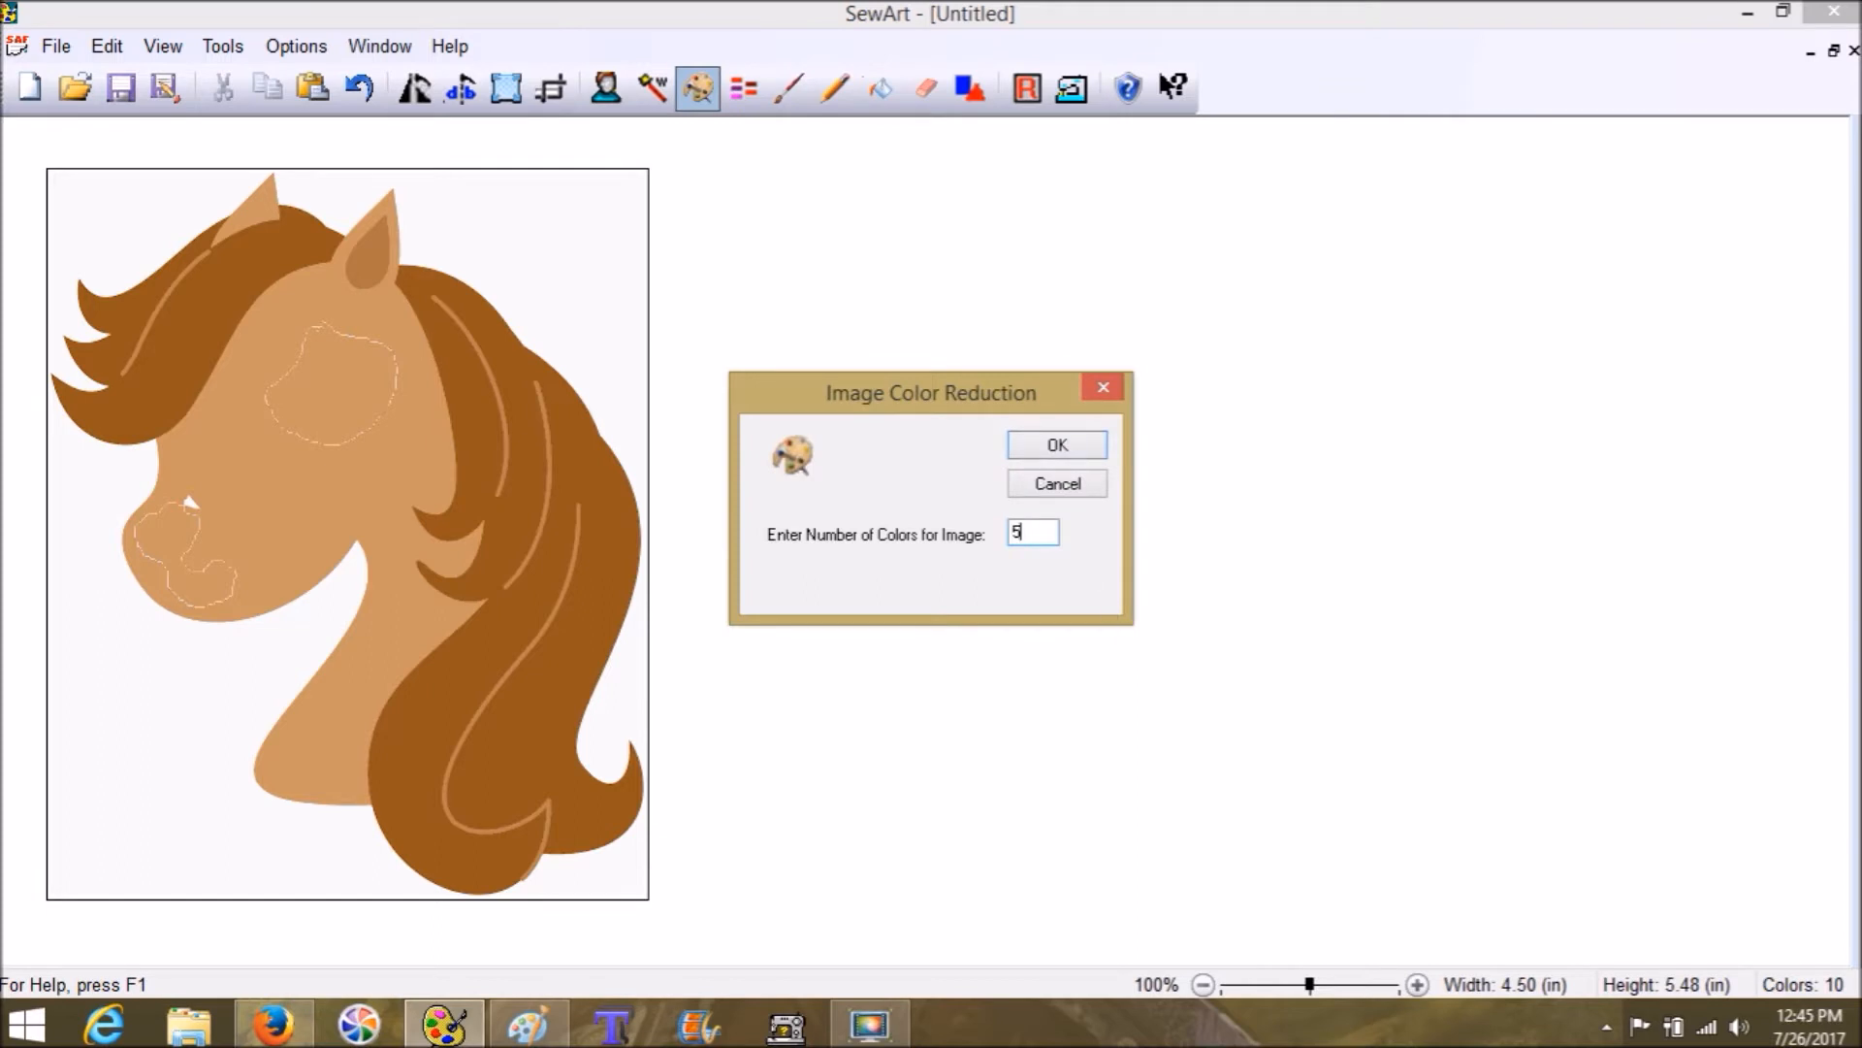
key(Return)
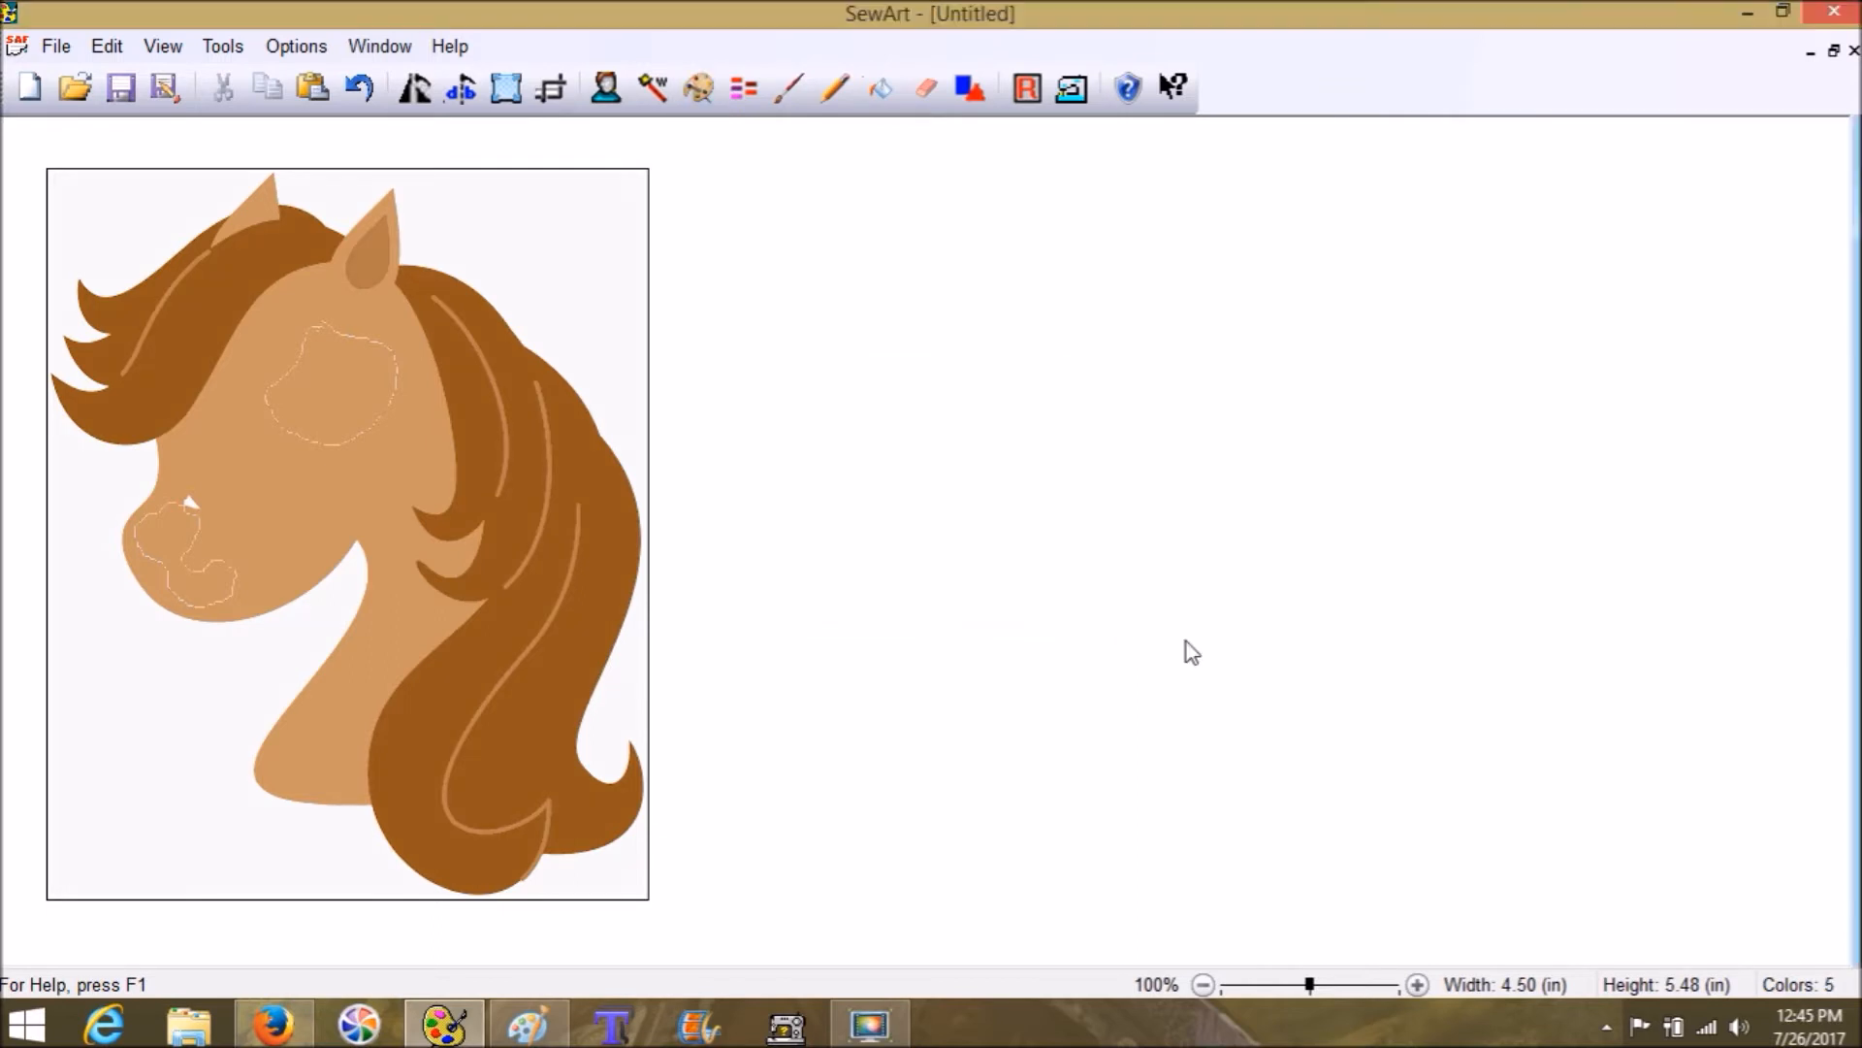
click(706, 91)
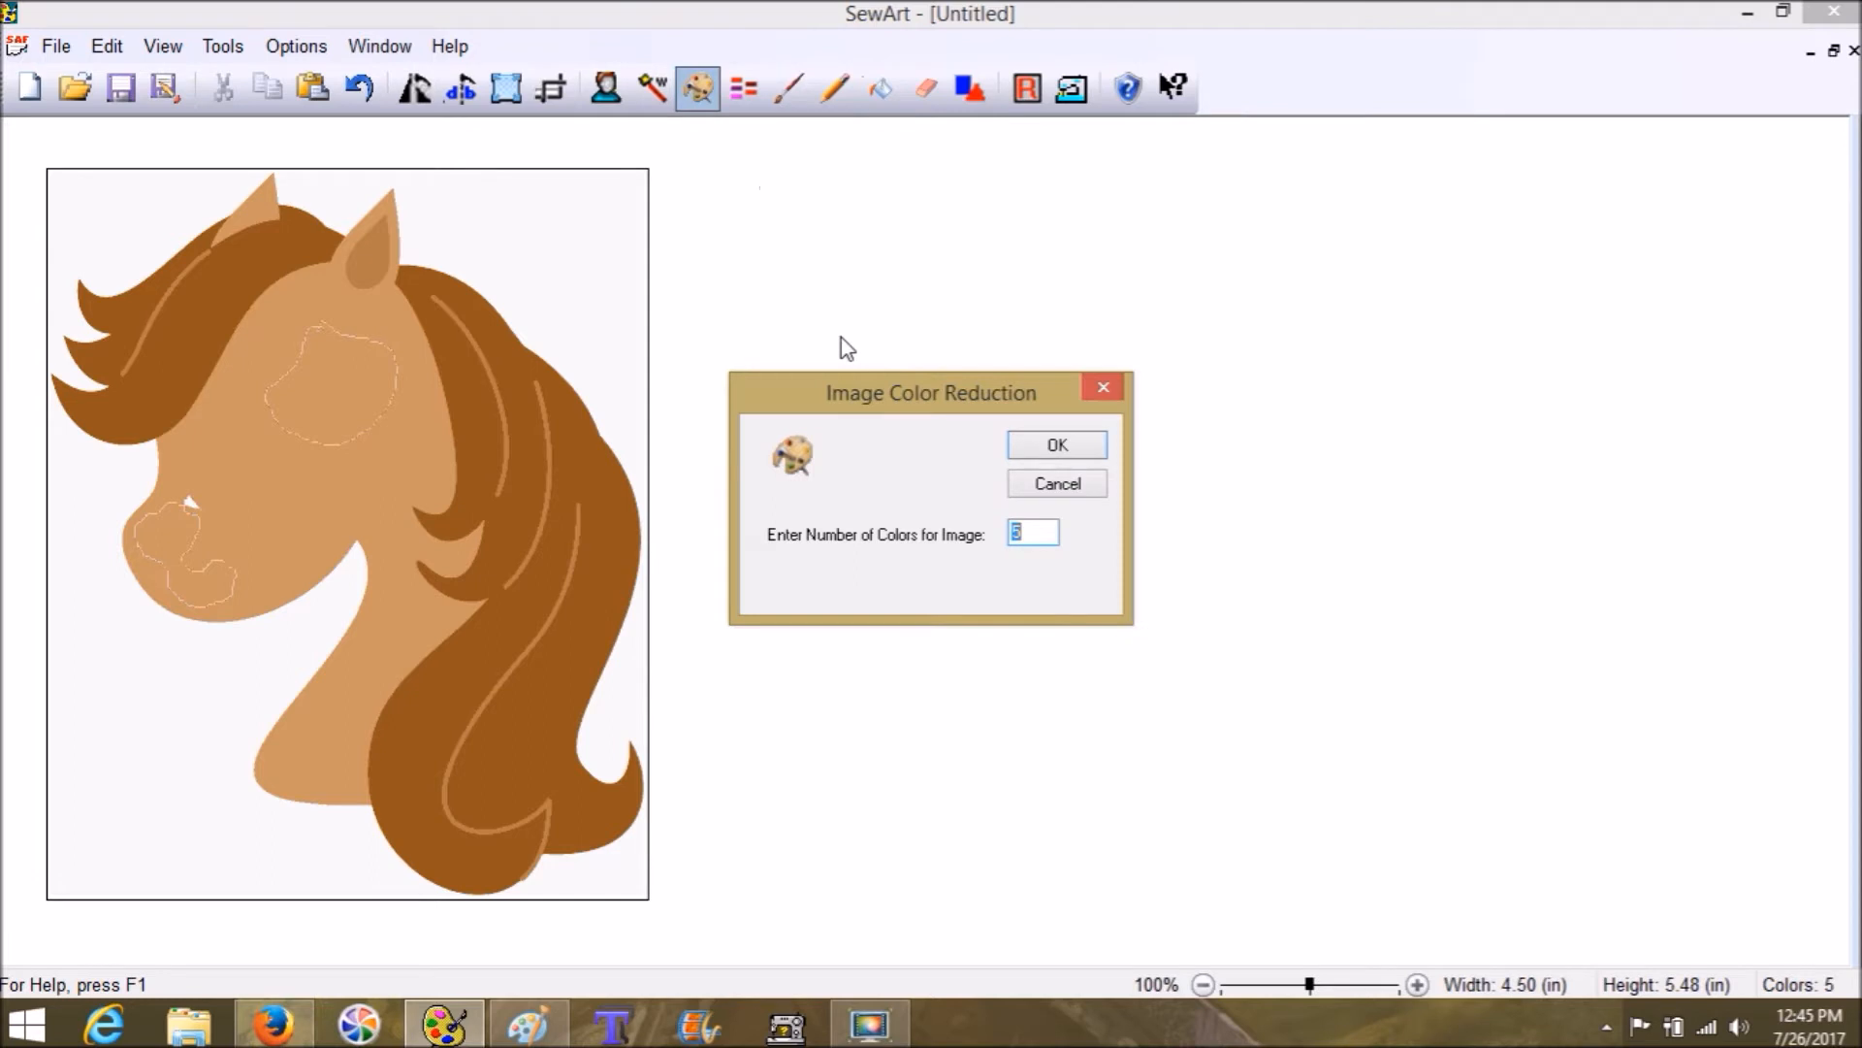
text(4)
key(Return)
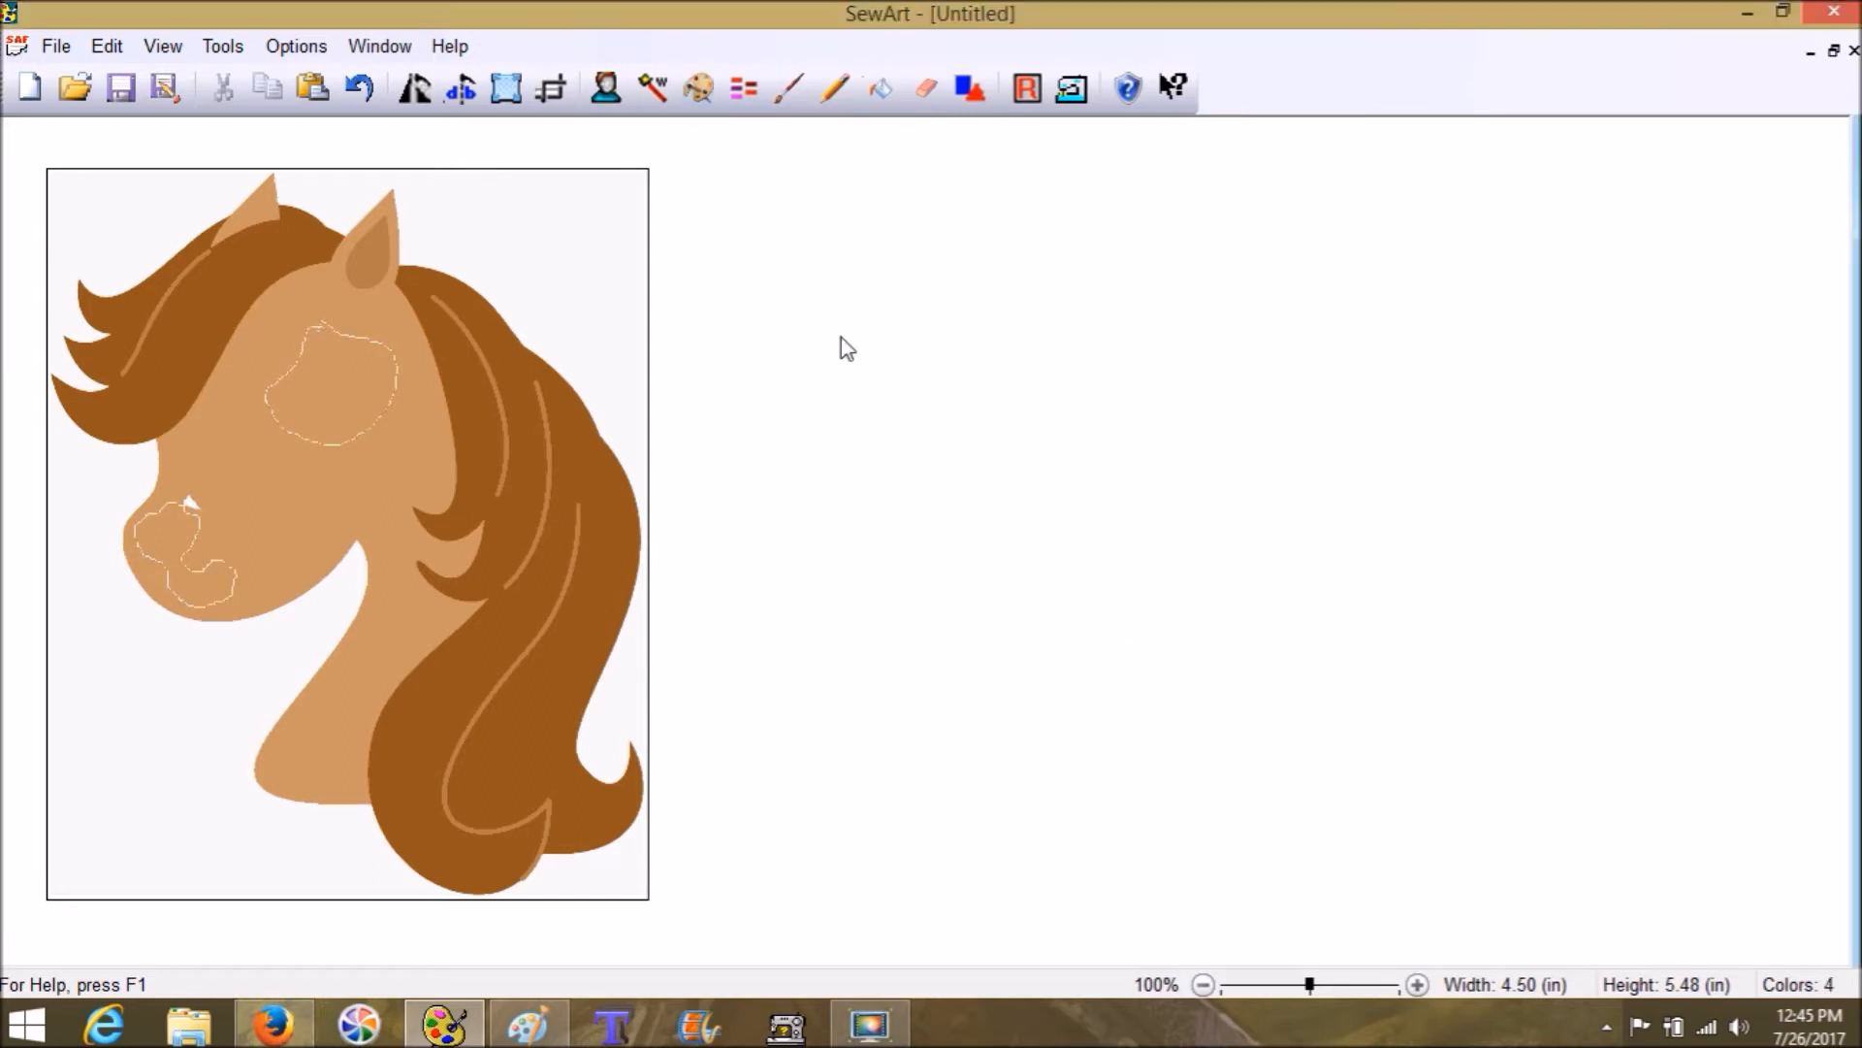
click(707, 95)
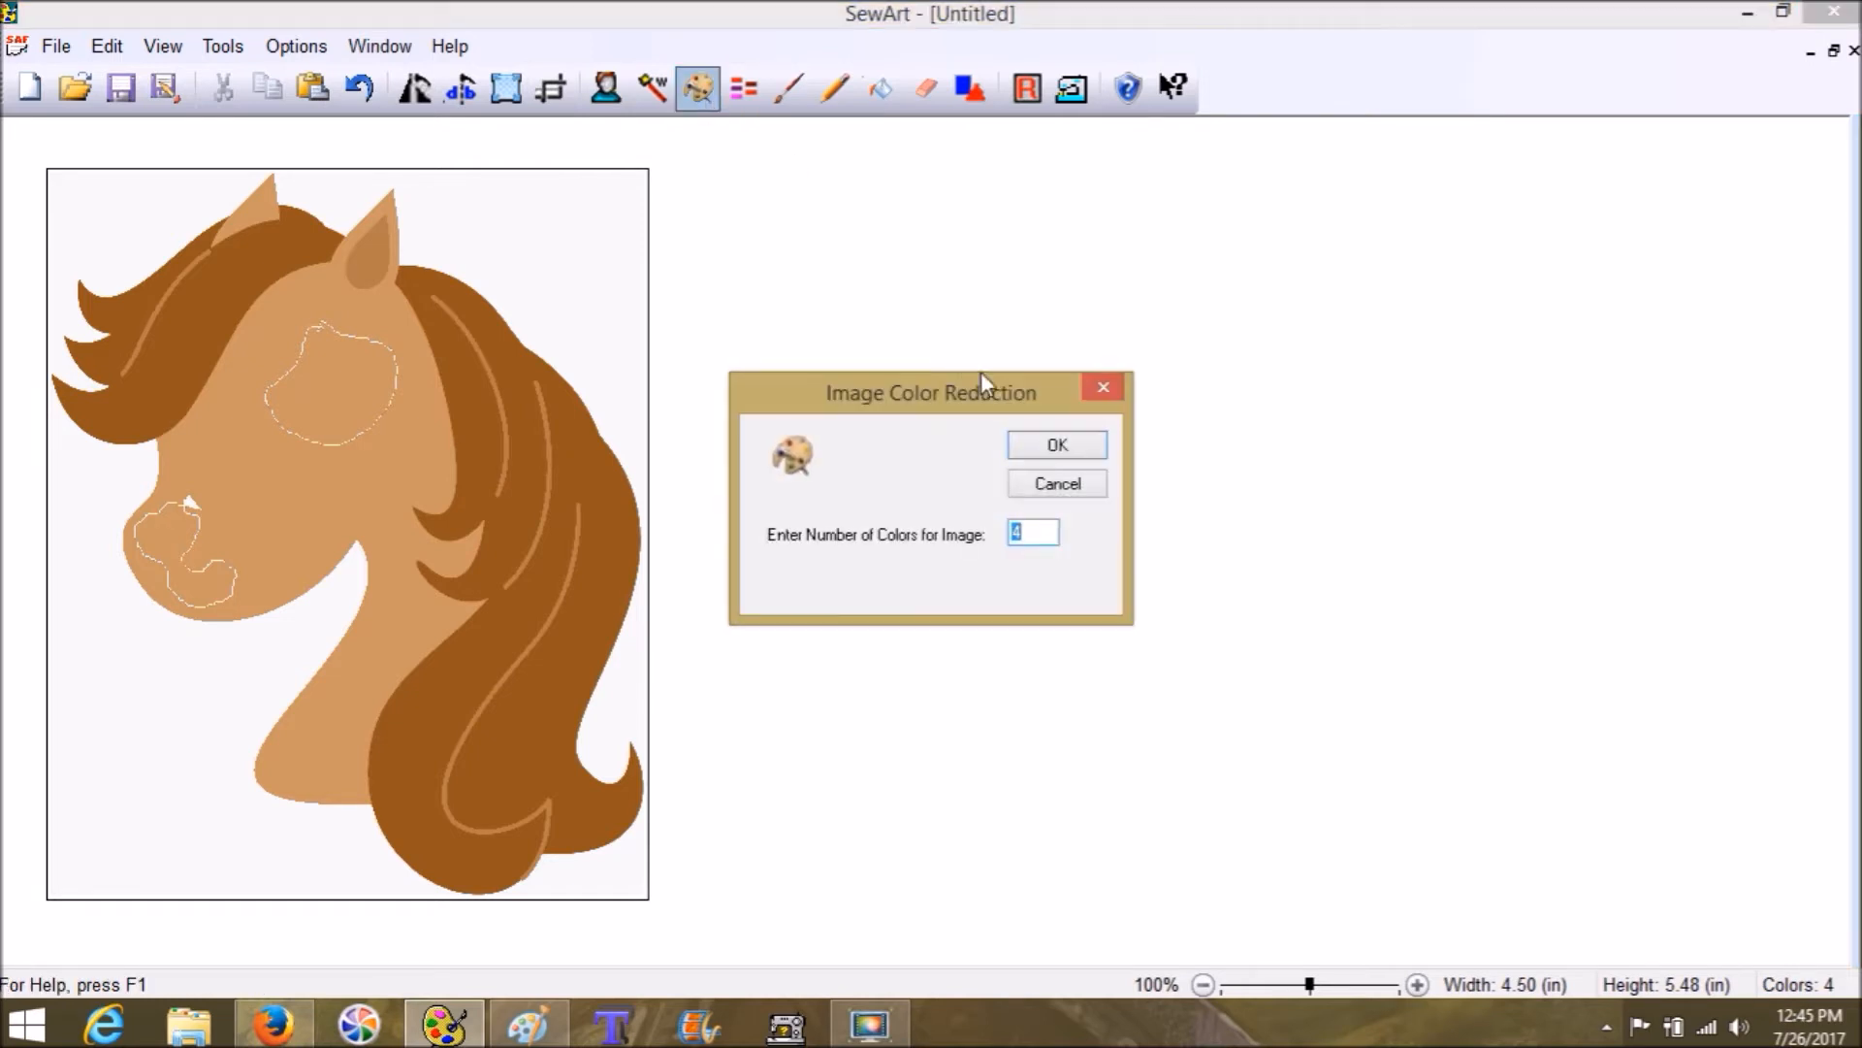
click(1036, 448)
Step: Bucket-fill the white background around the horse with bright cyan (R 0, G 255, B 255) from the palette
click(881, 93)
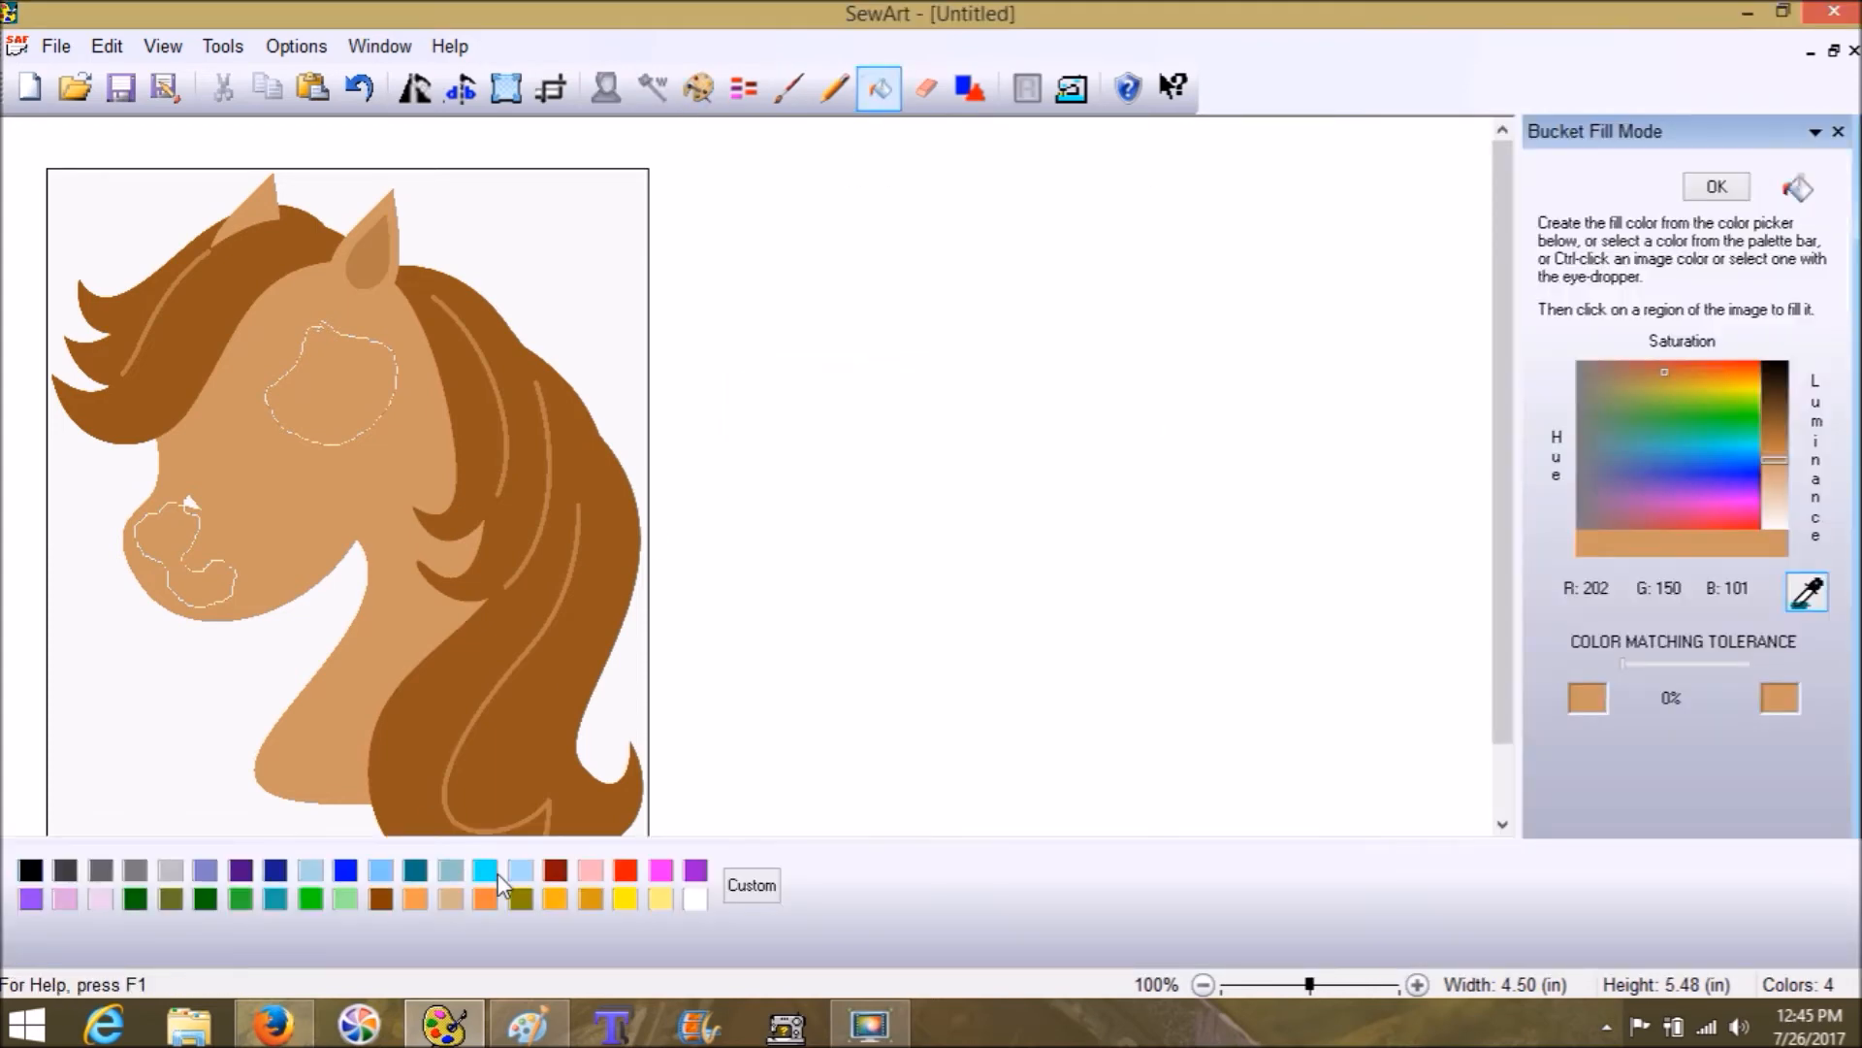
click(495, 871)
click(620, 666)
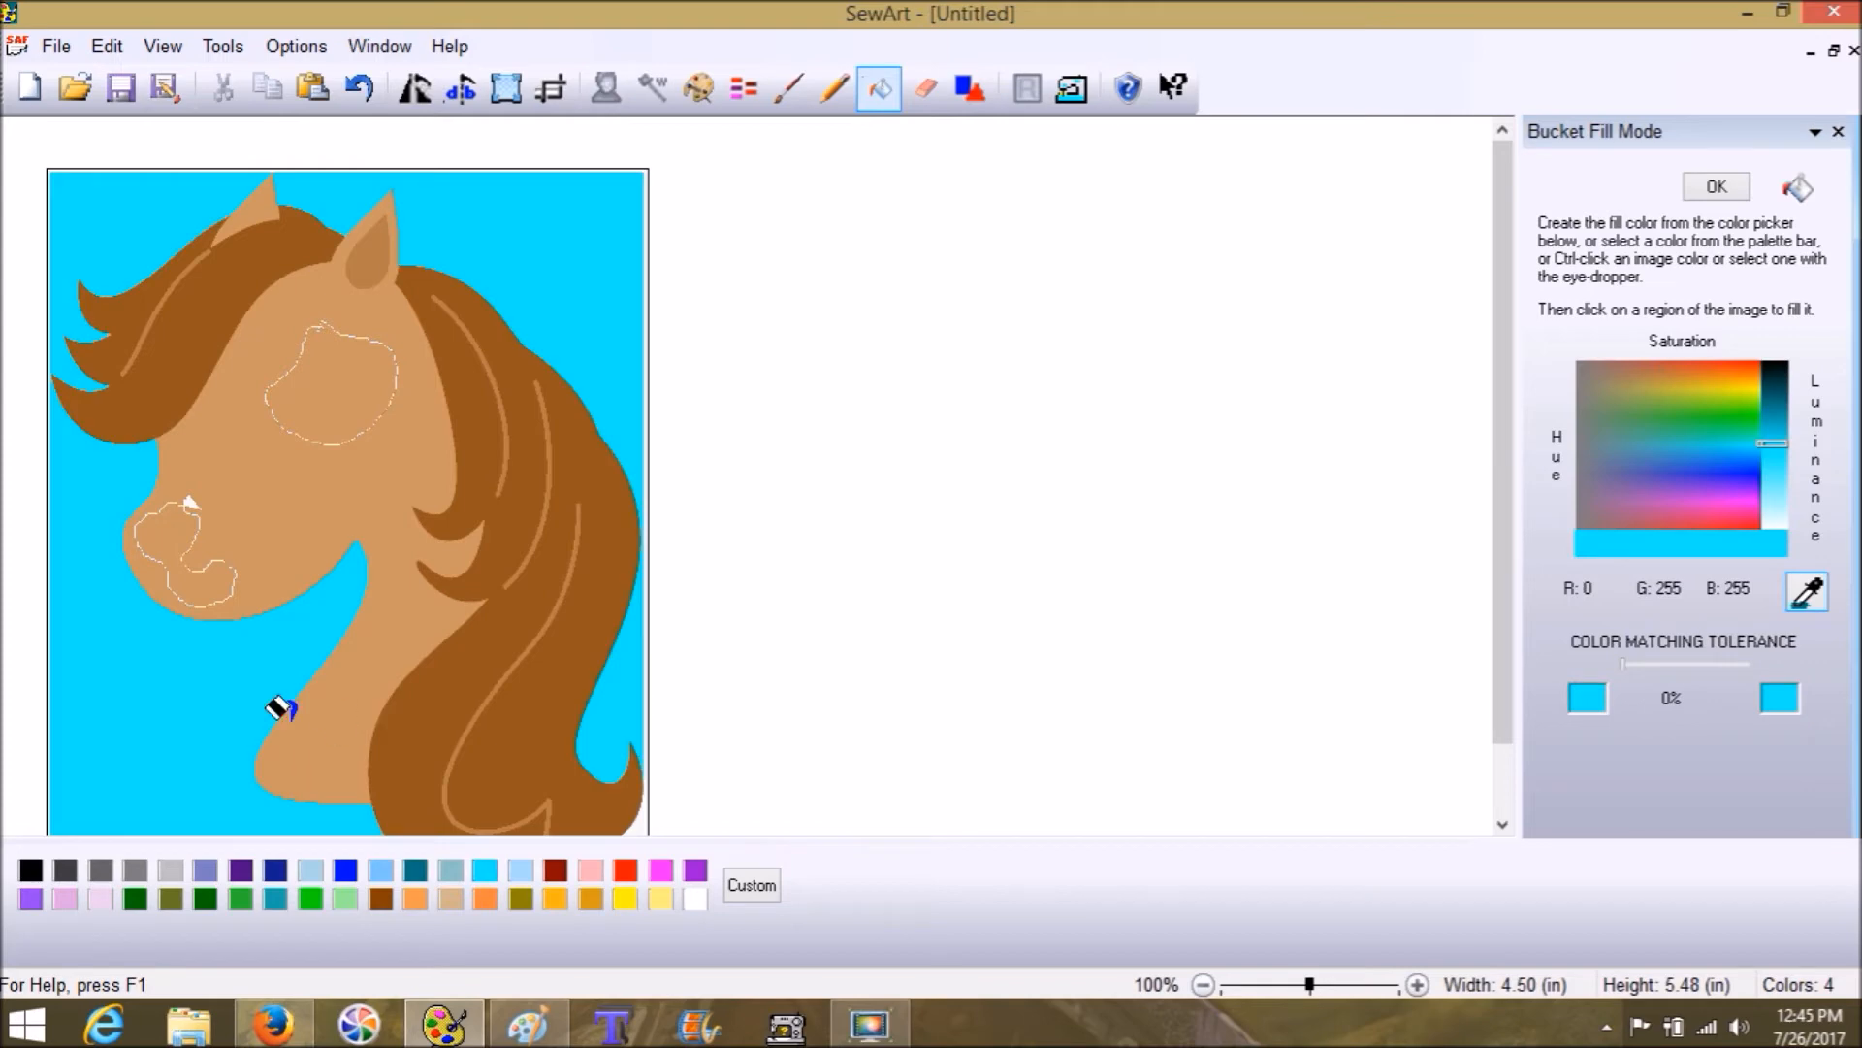
drag(1504, 405, 1504, 507)
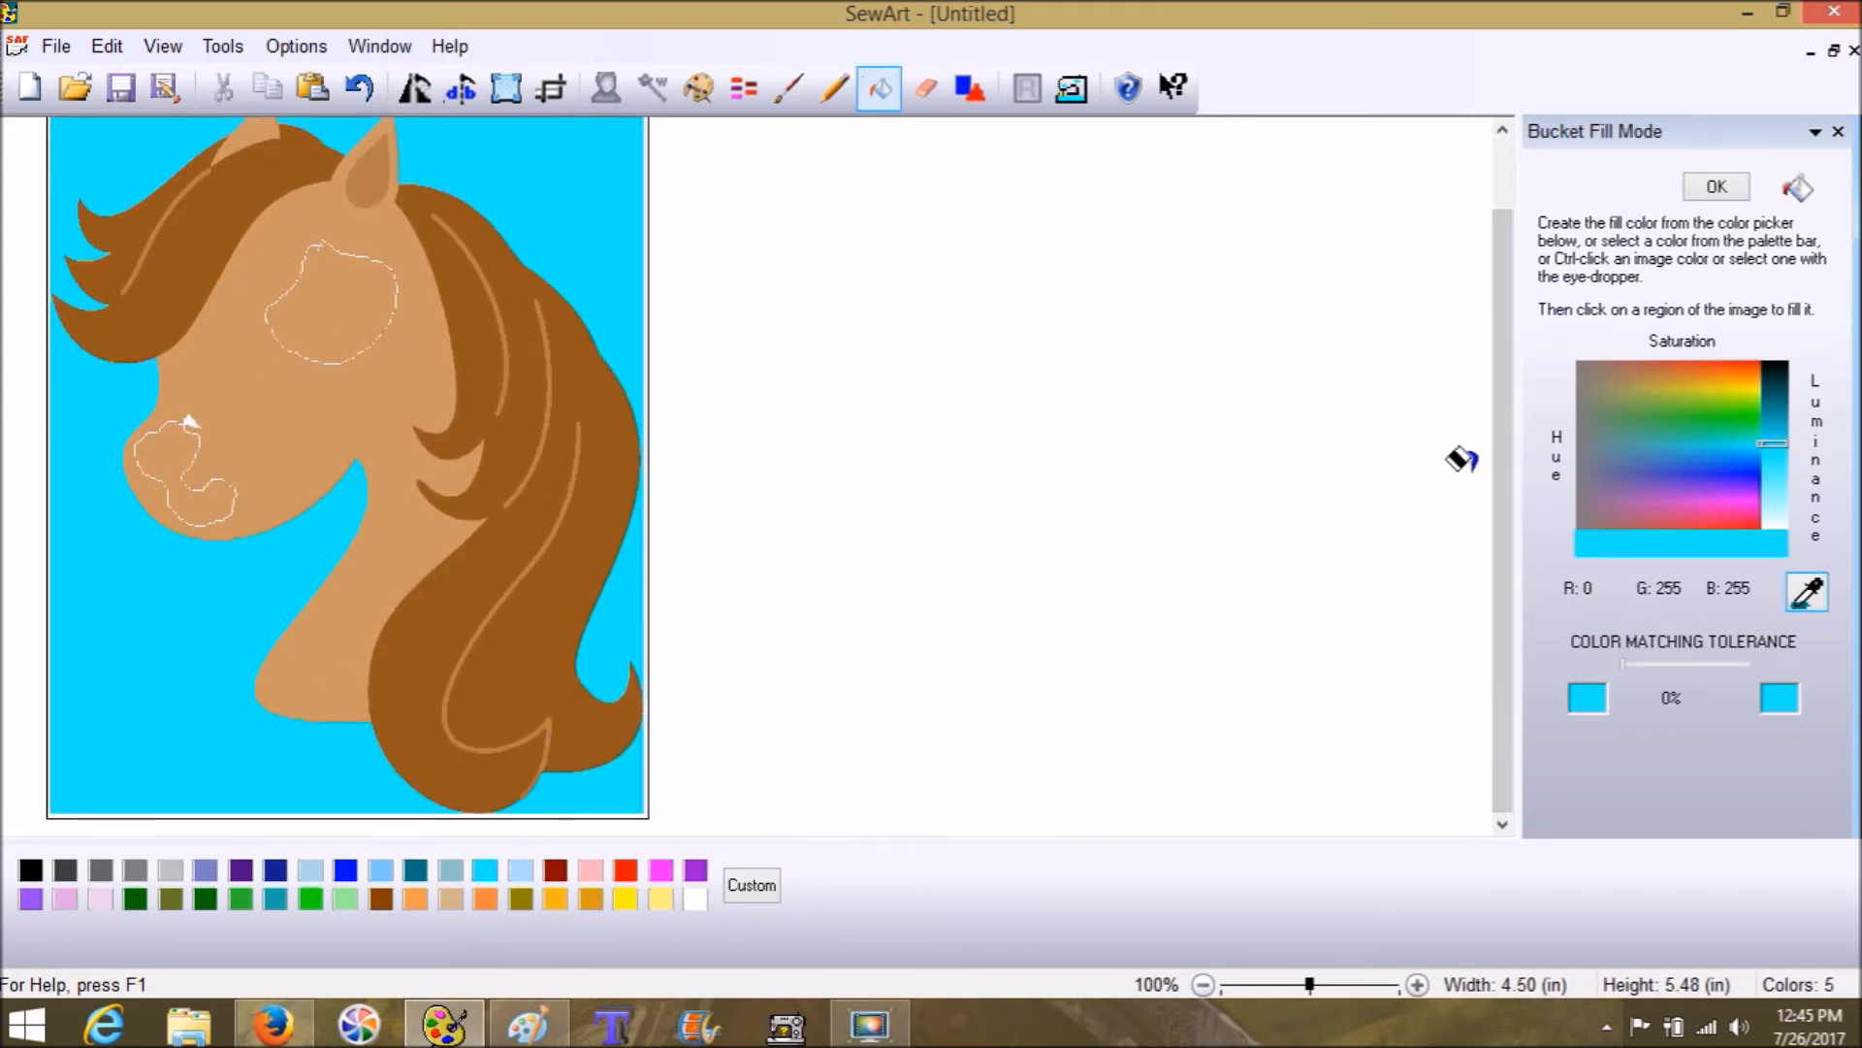
drag(1507, 471, 1514, 291)
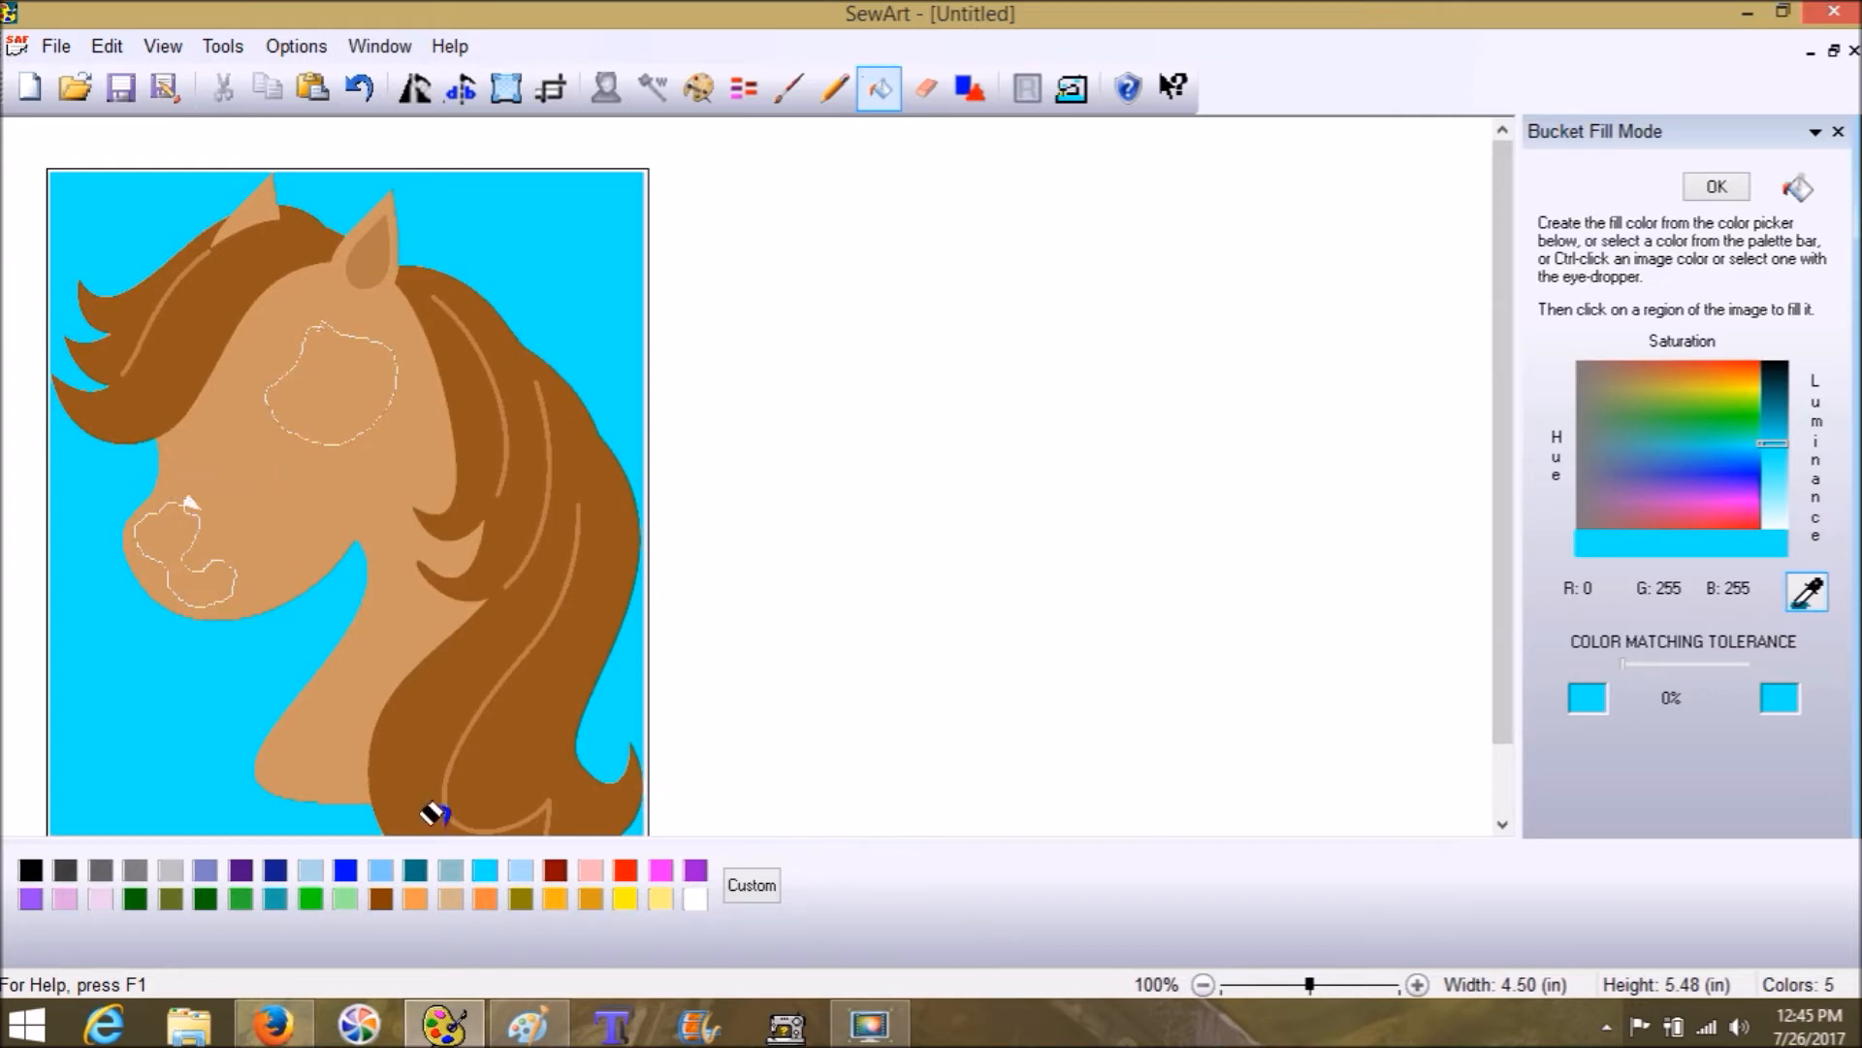
Step: Clear the face's speckled outlines by filling it light tan, the white sampled from the muzzle speck, and light tan (210, 180, 140) again
click(454, 902)
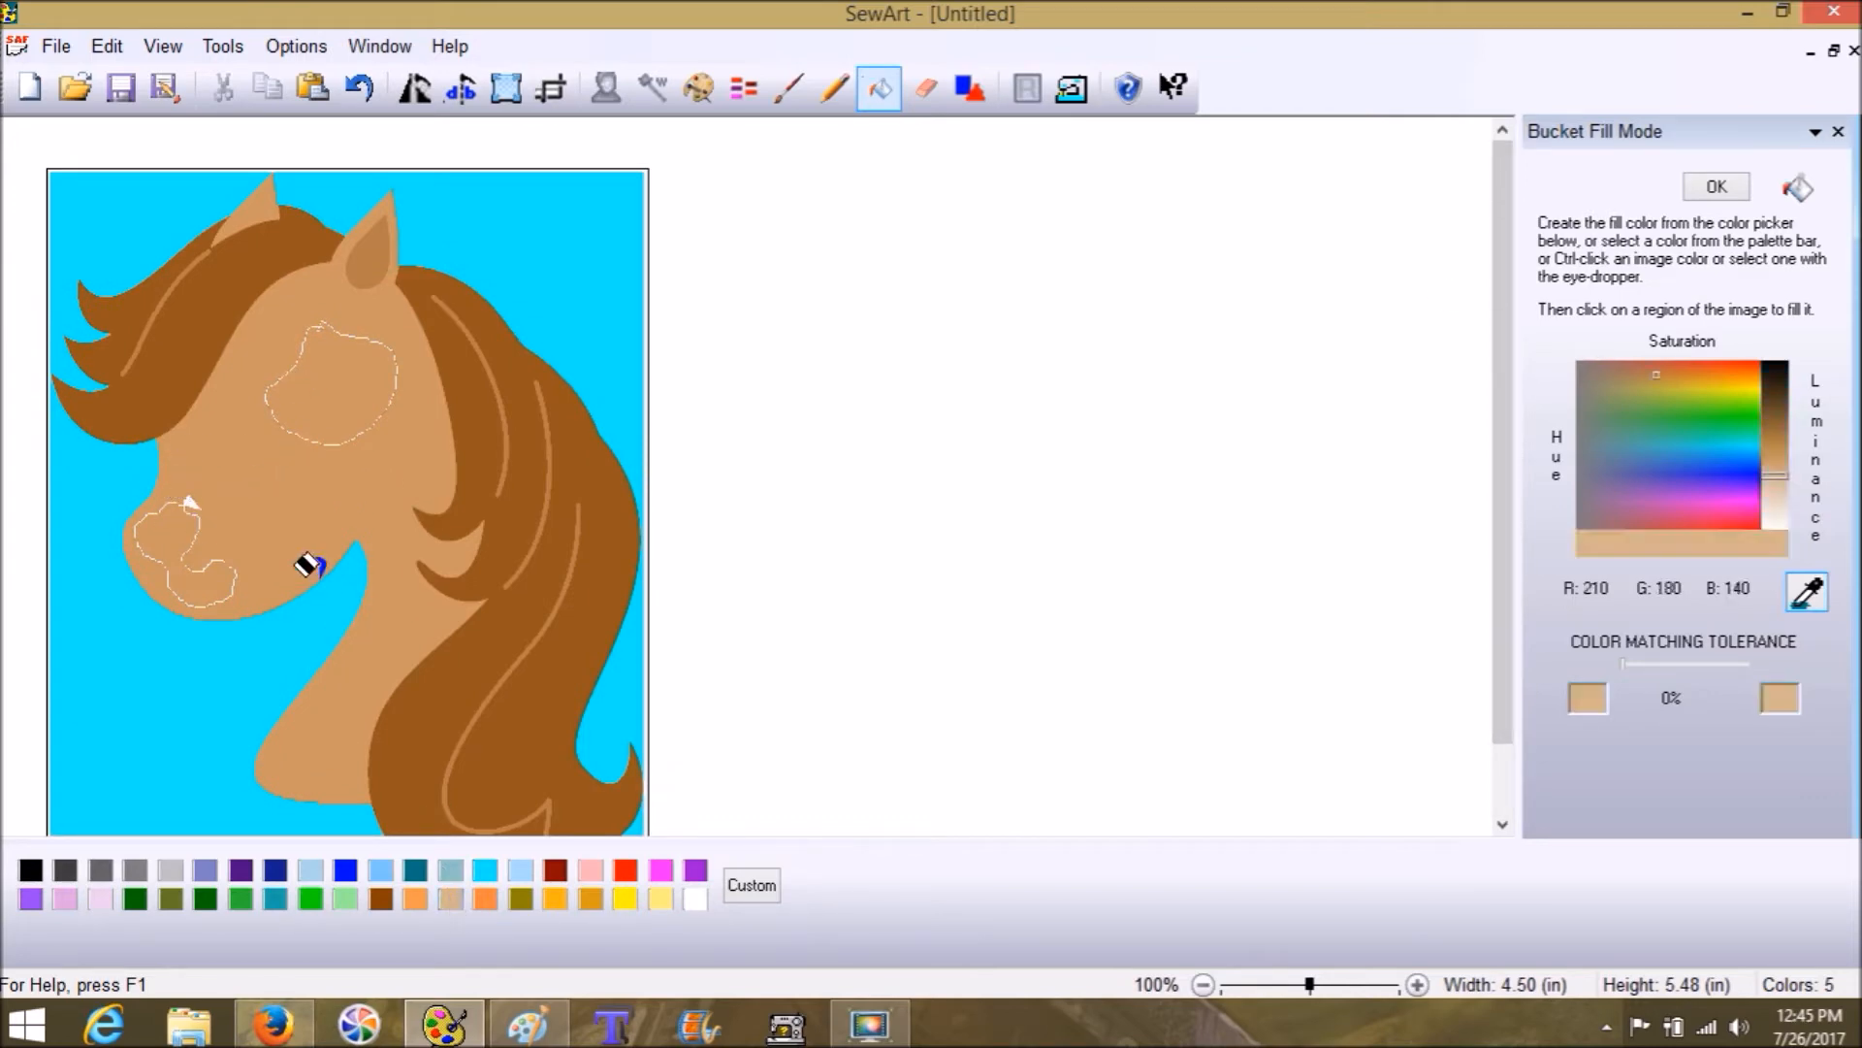
click(268, 531)
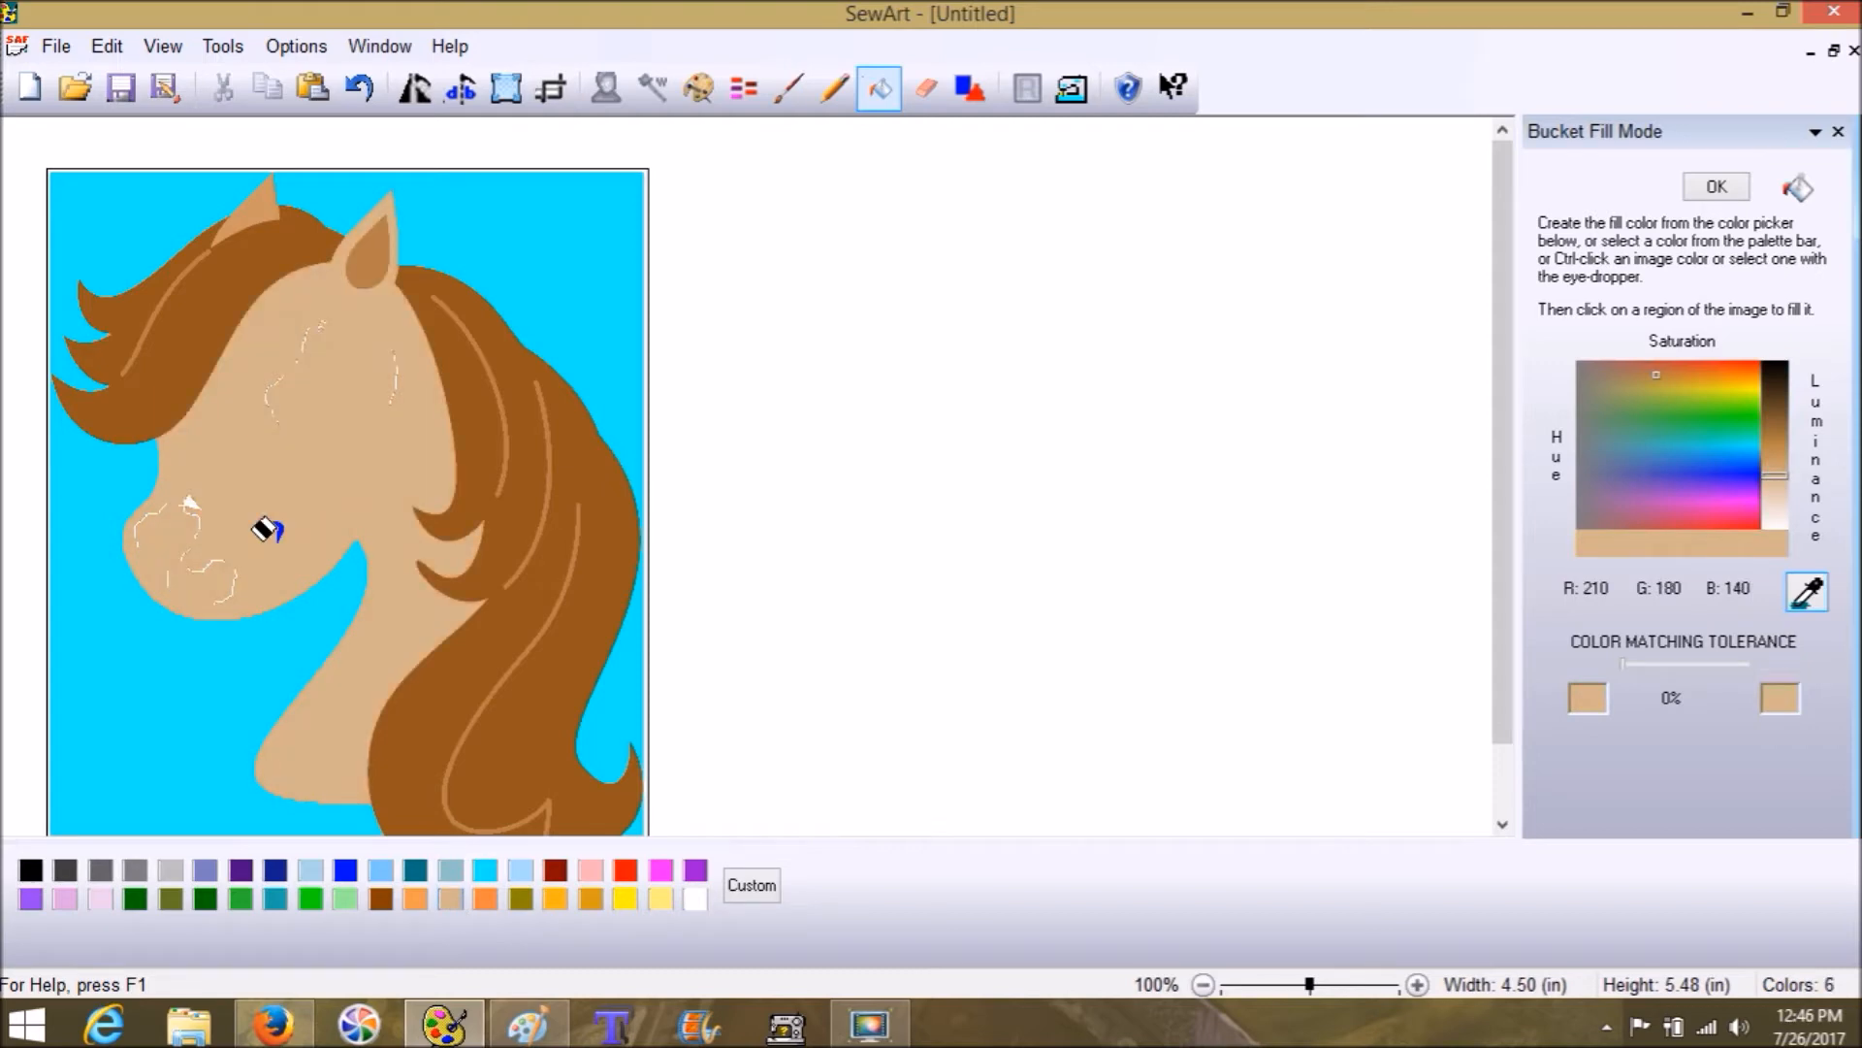
click(1807, 591)
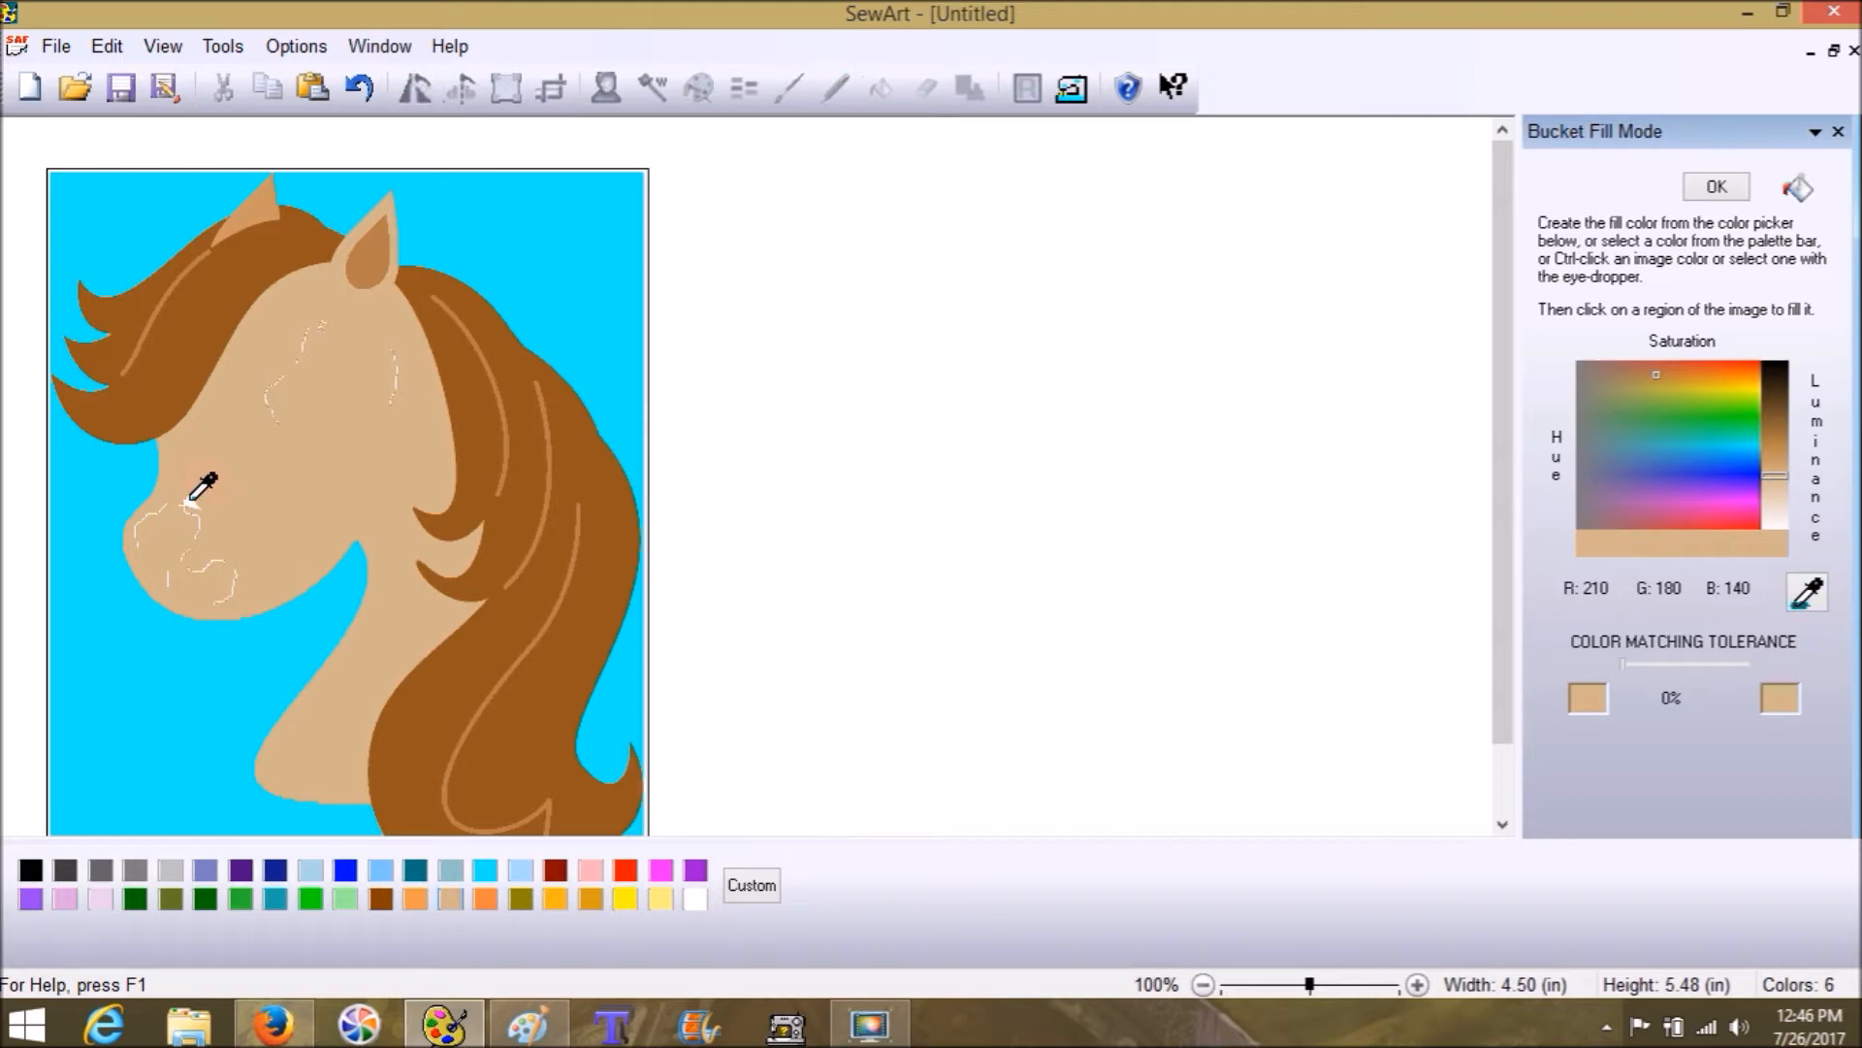
click(191, 501)
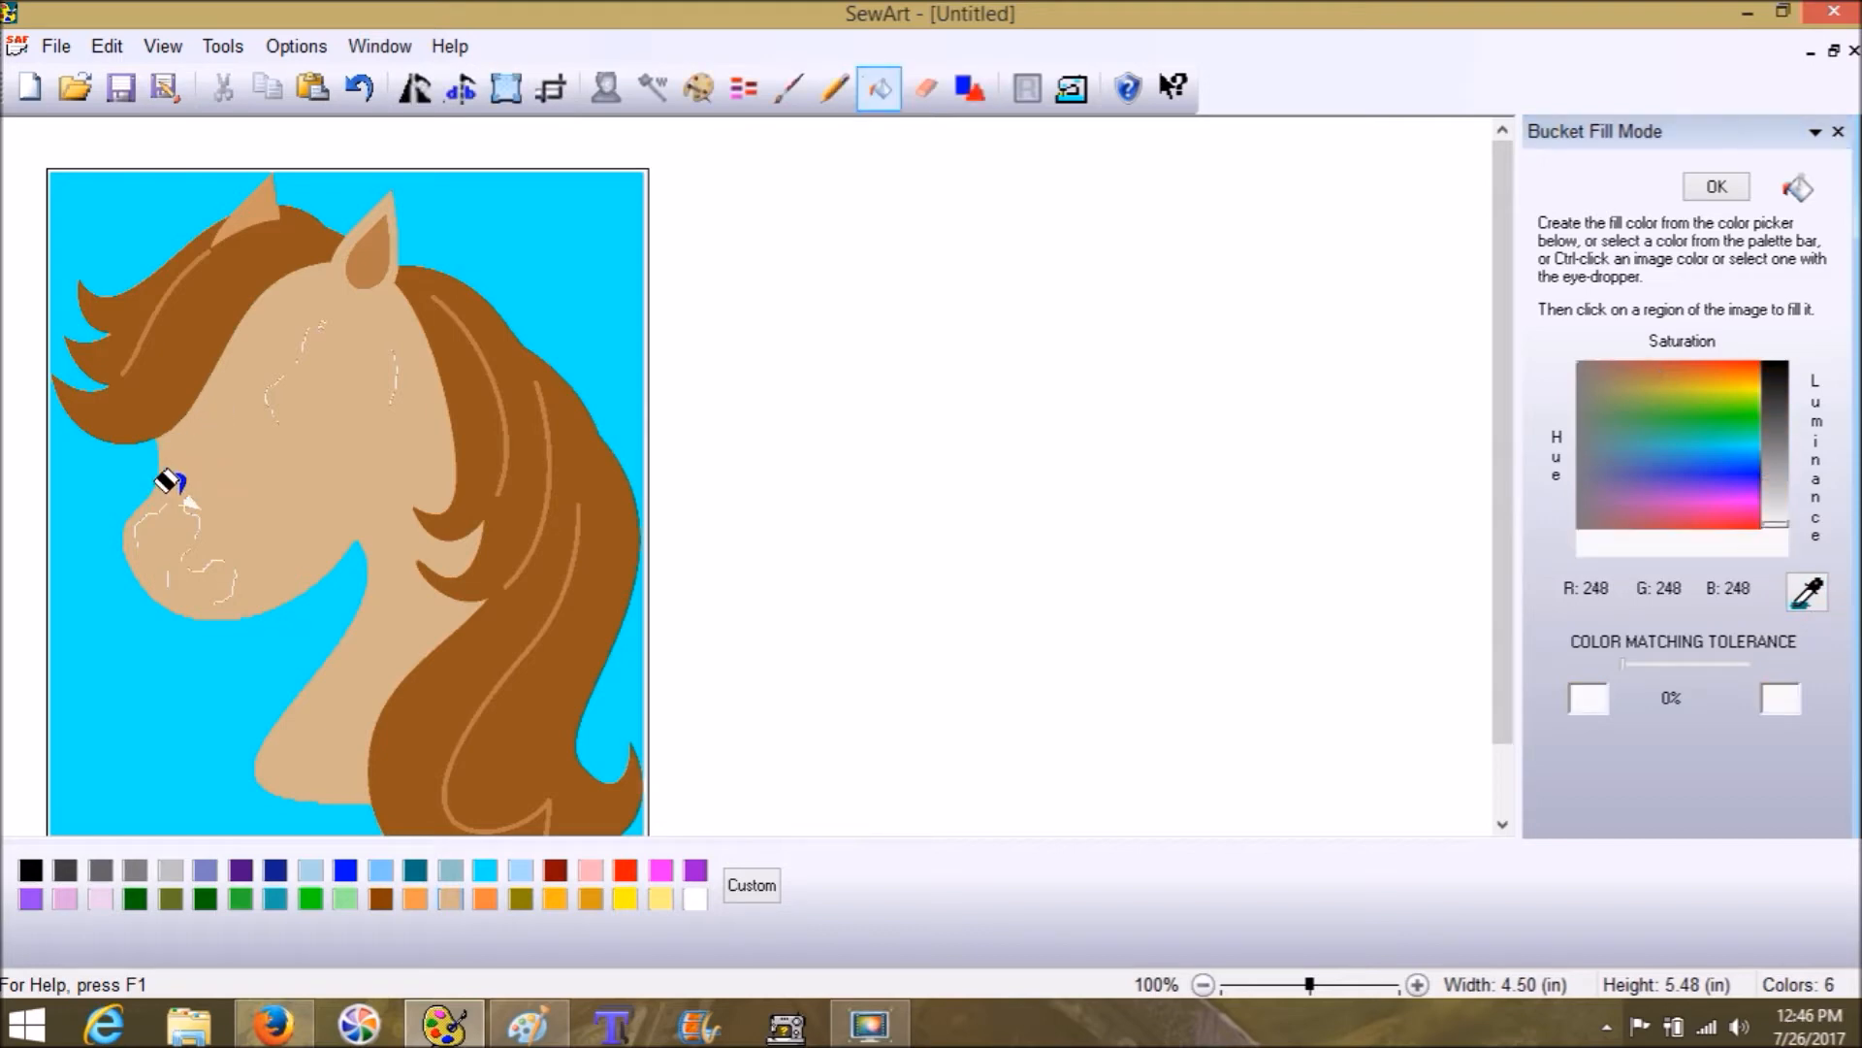
click(174, 452)
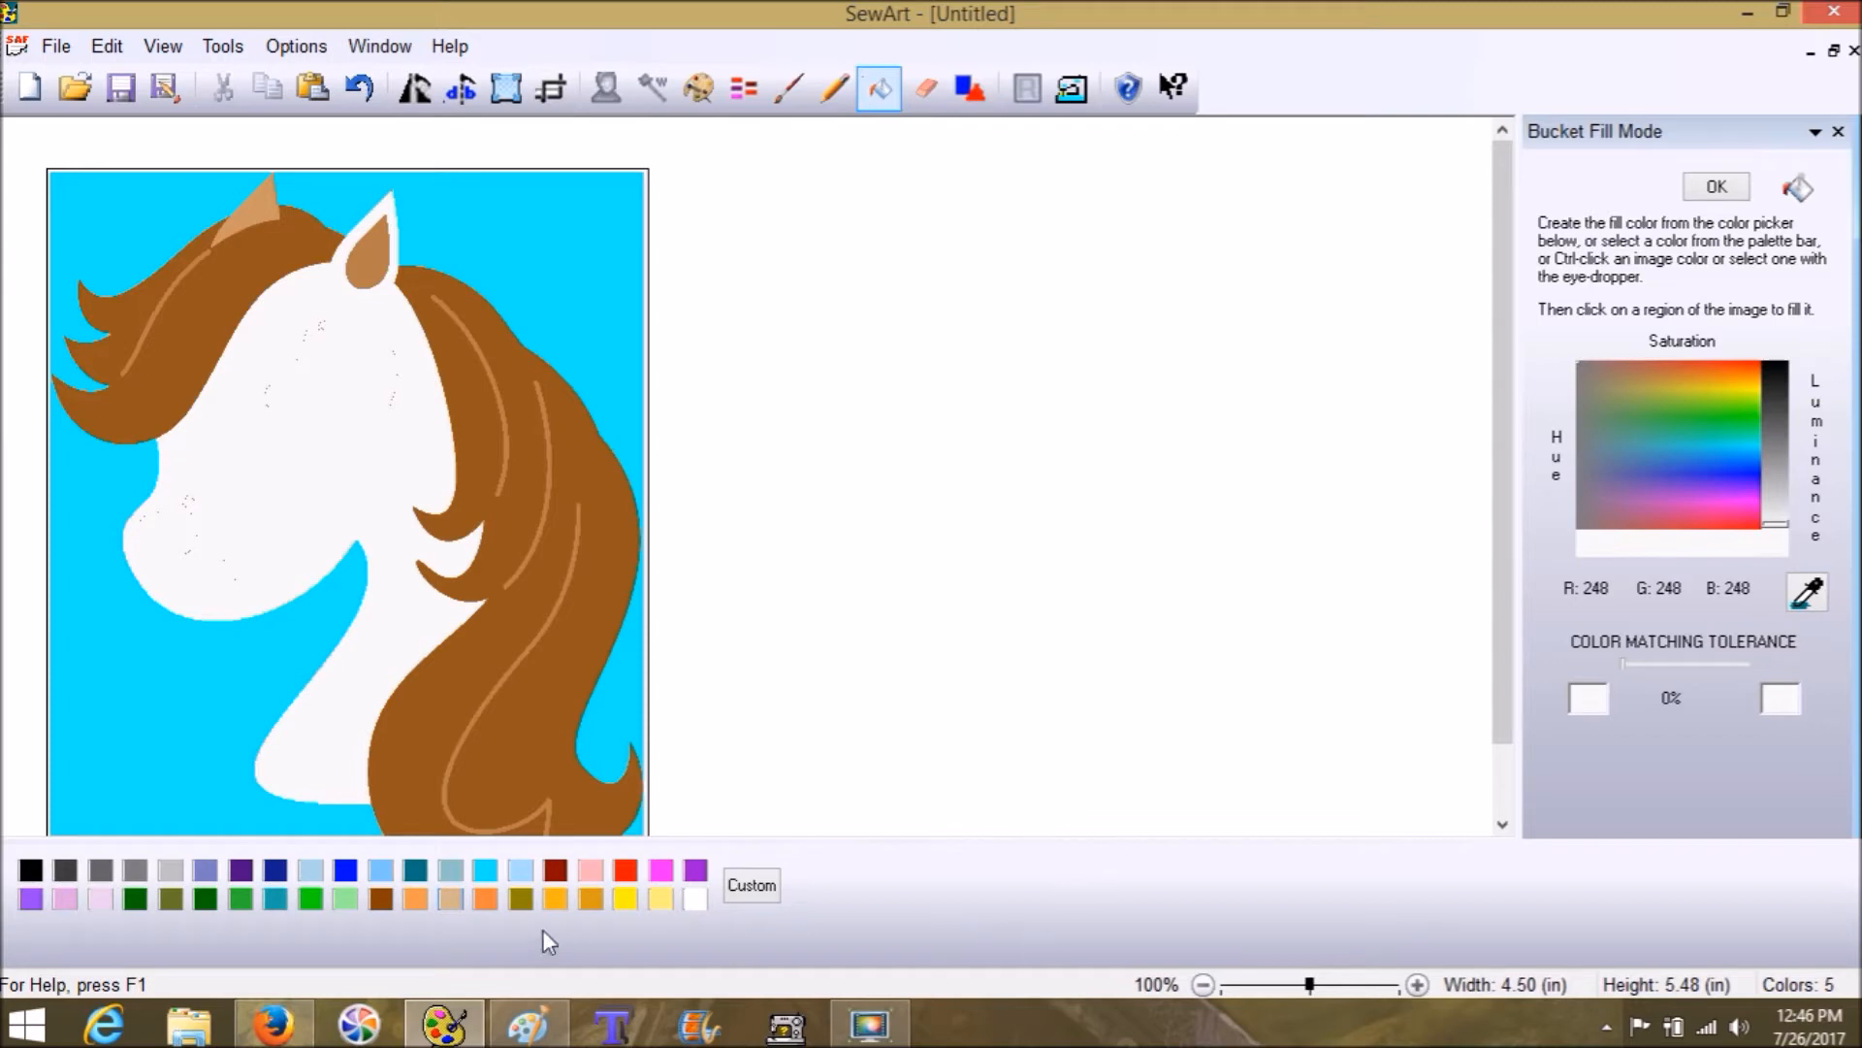
click(456, 902)
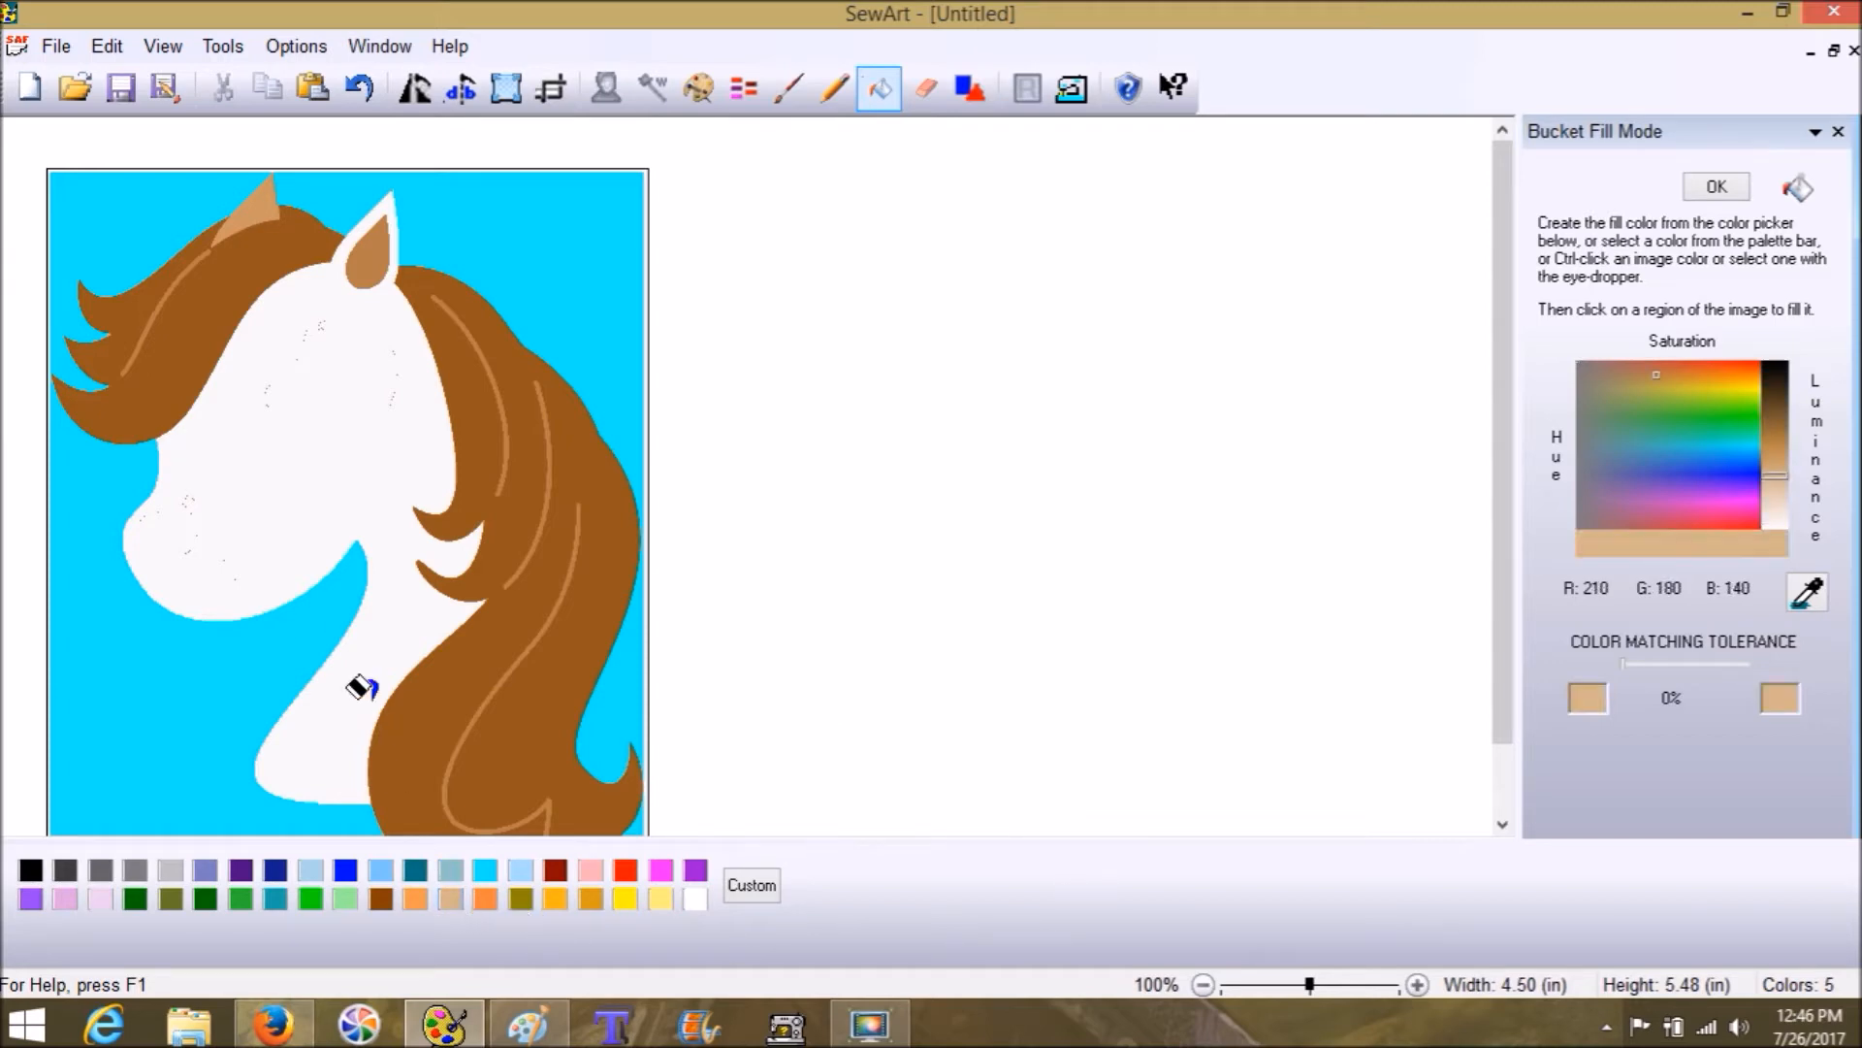
click(267, 560)
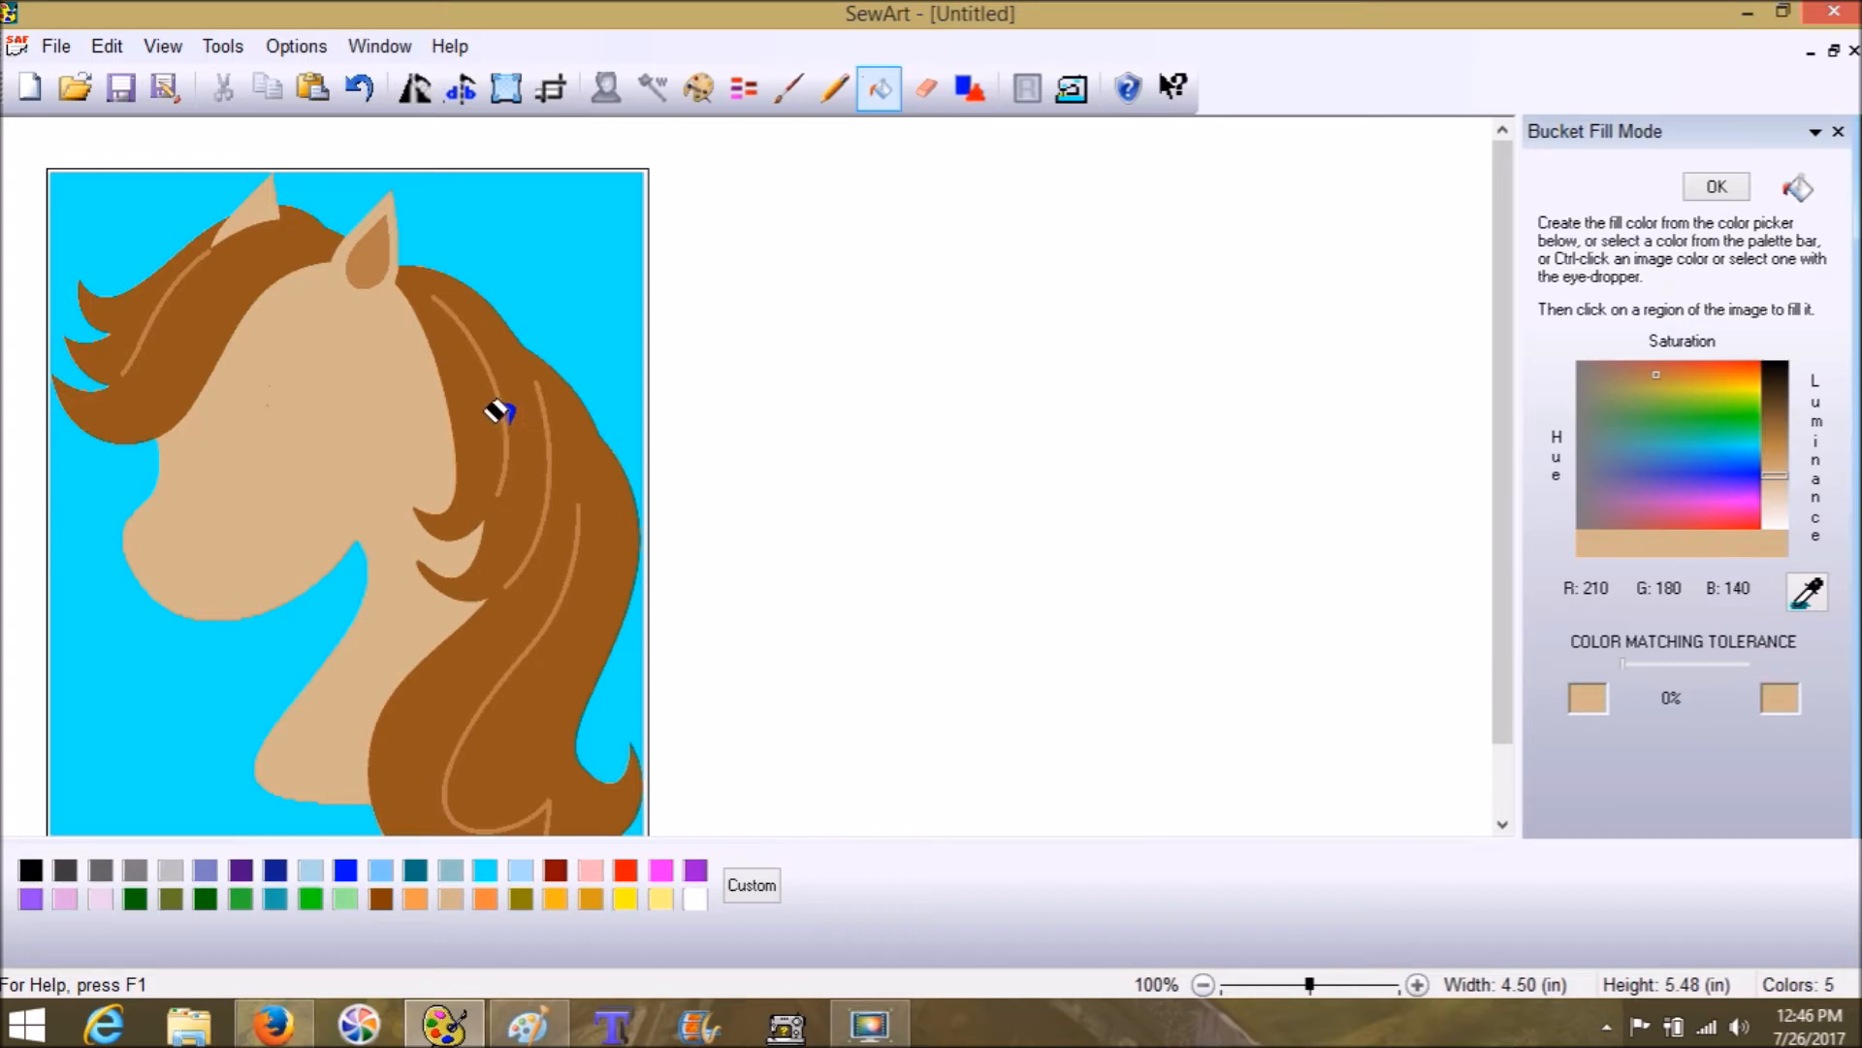
Step: Absorb the streaks by filling the mane and forelock with the lighter brown (178, 126, 76) sampled from a mane streak
click(1810, 591)
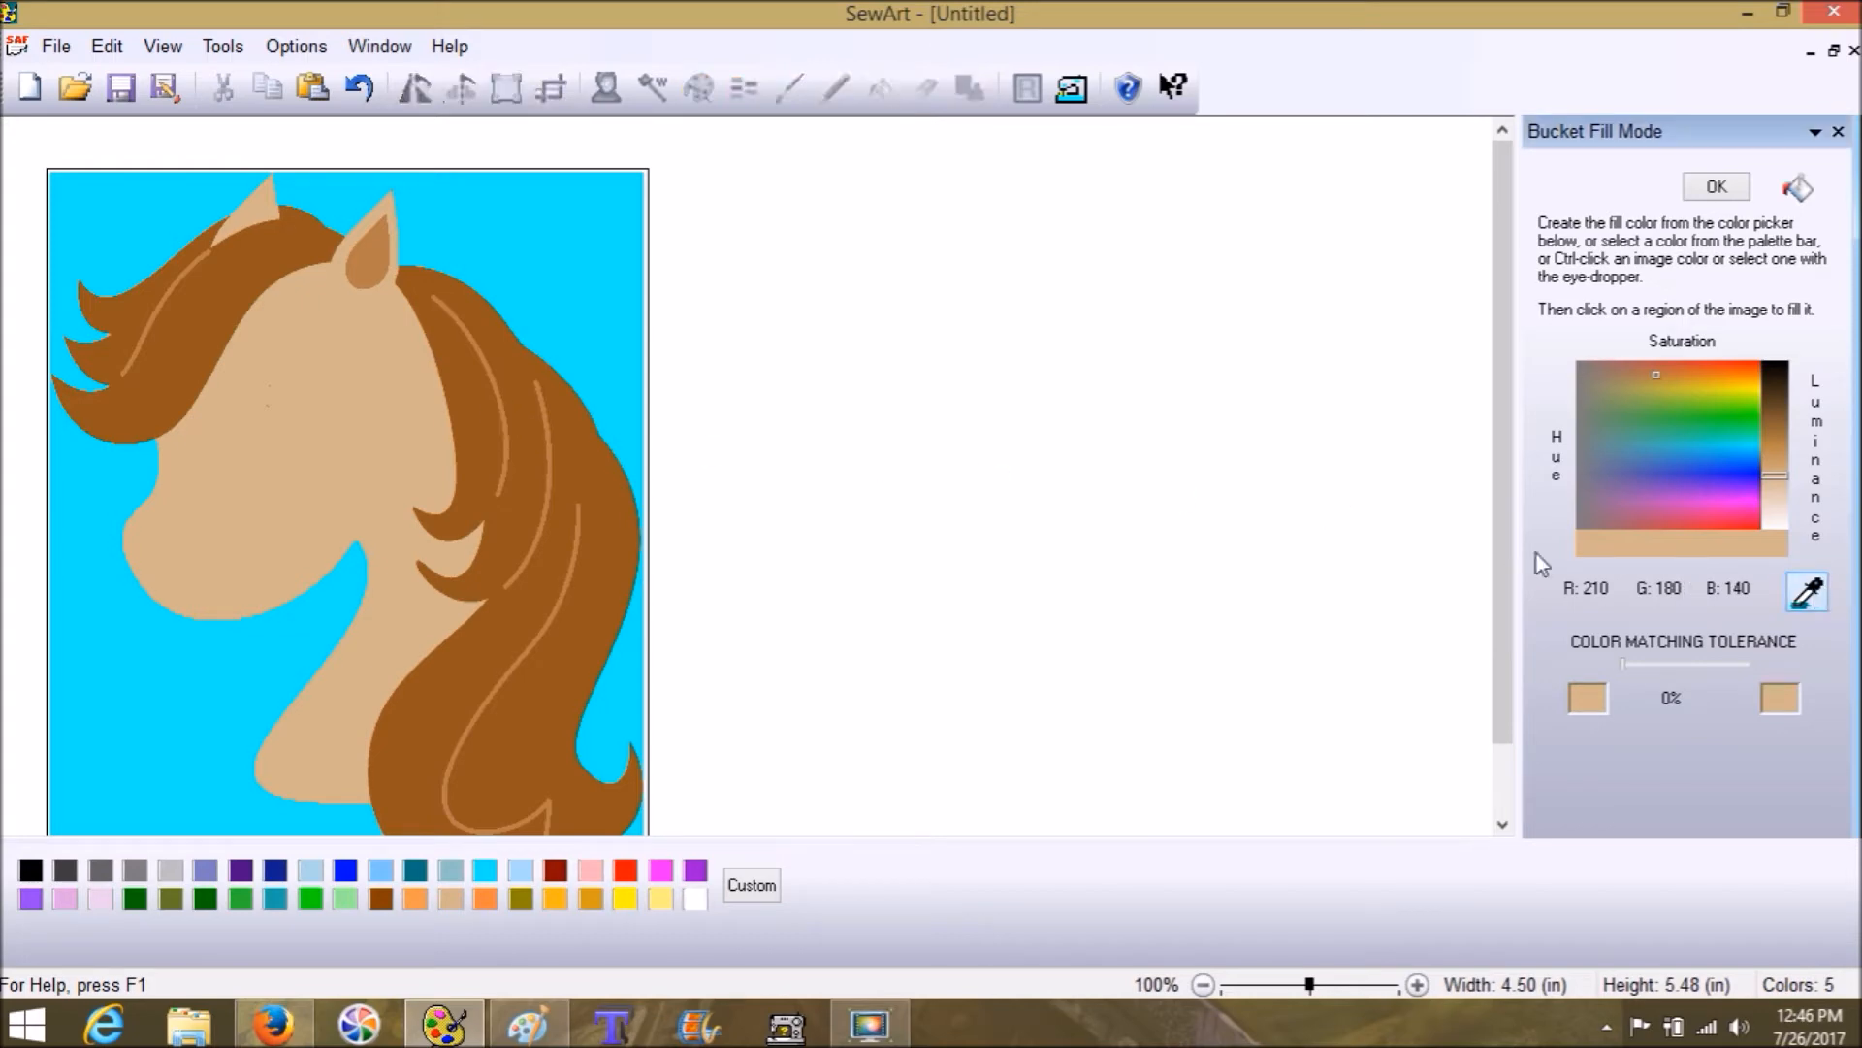
click(562, 460)
click(563, 435)
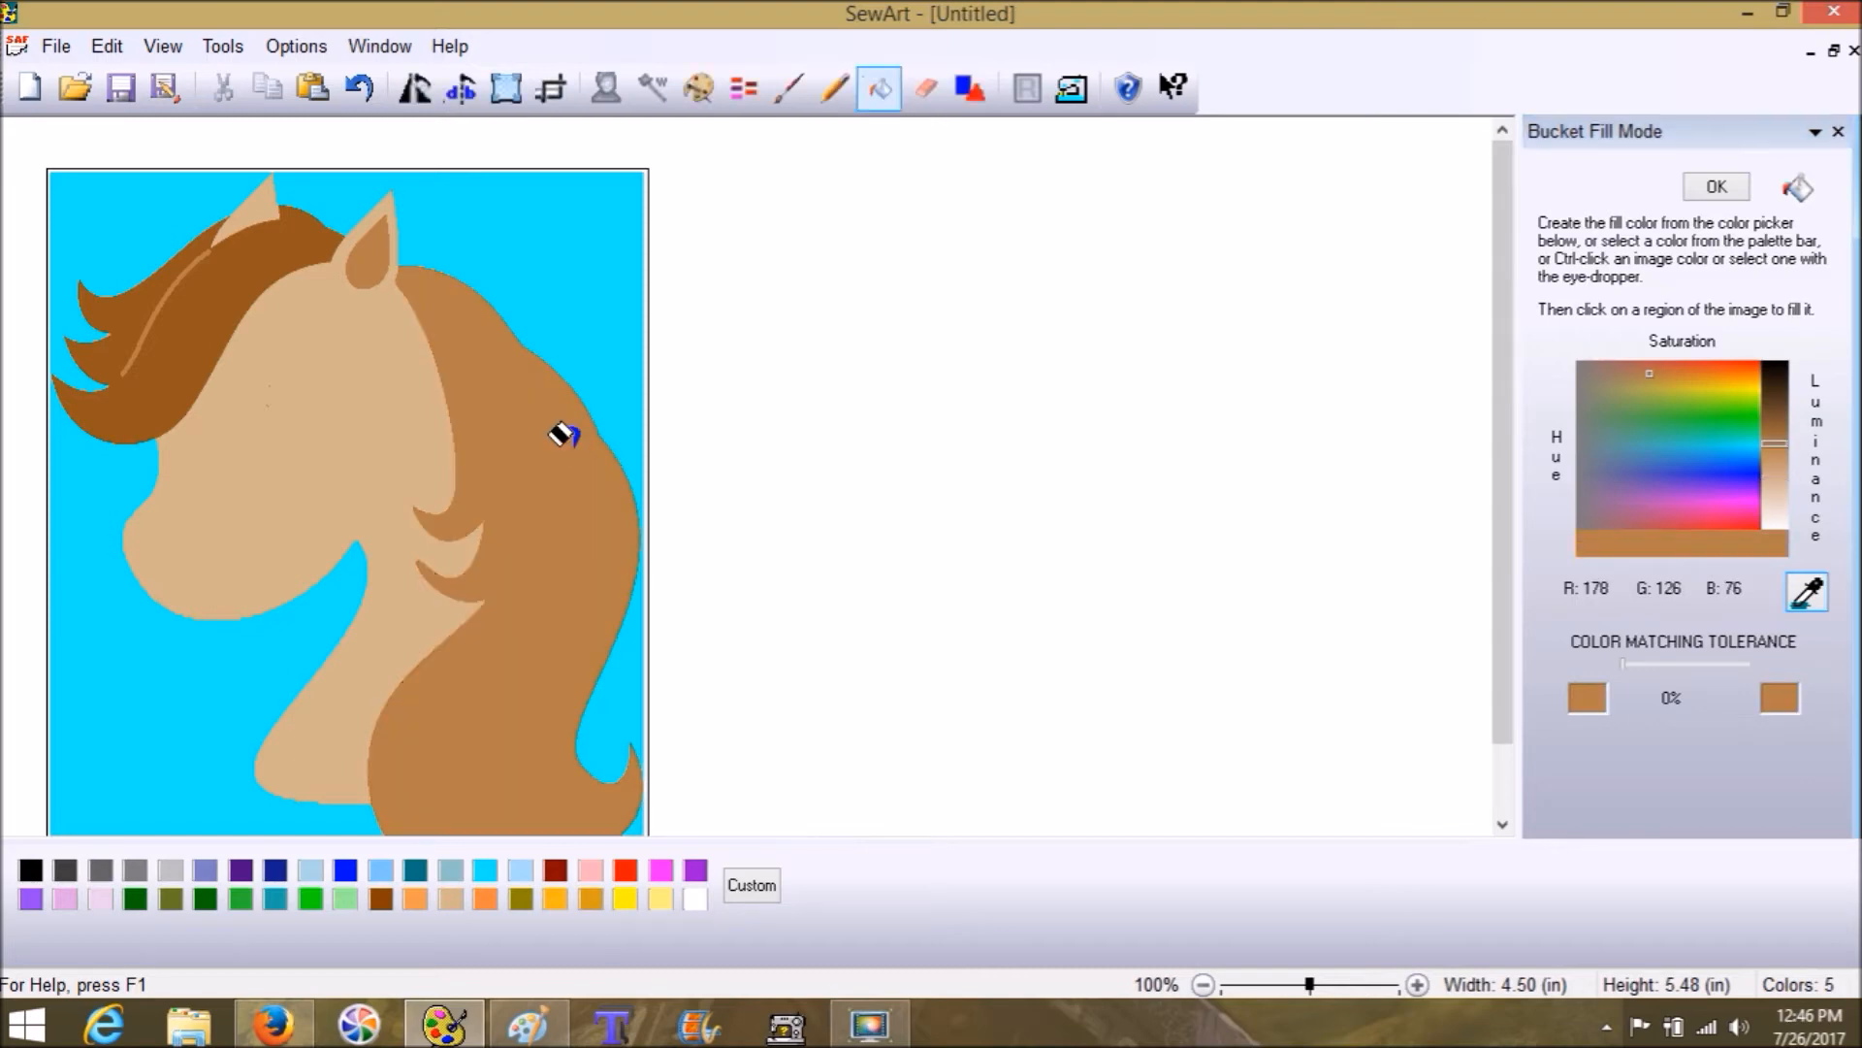
click(284, 226)
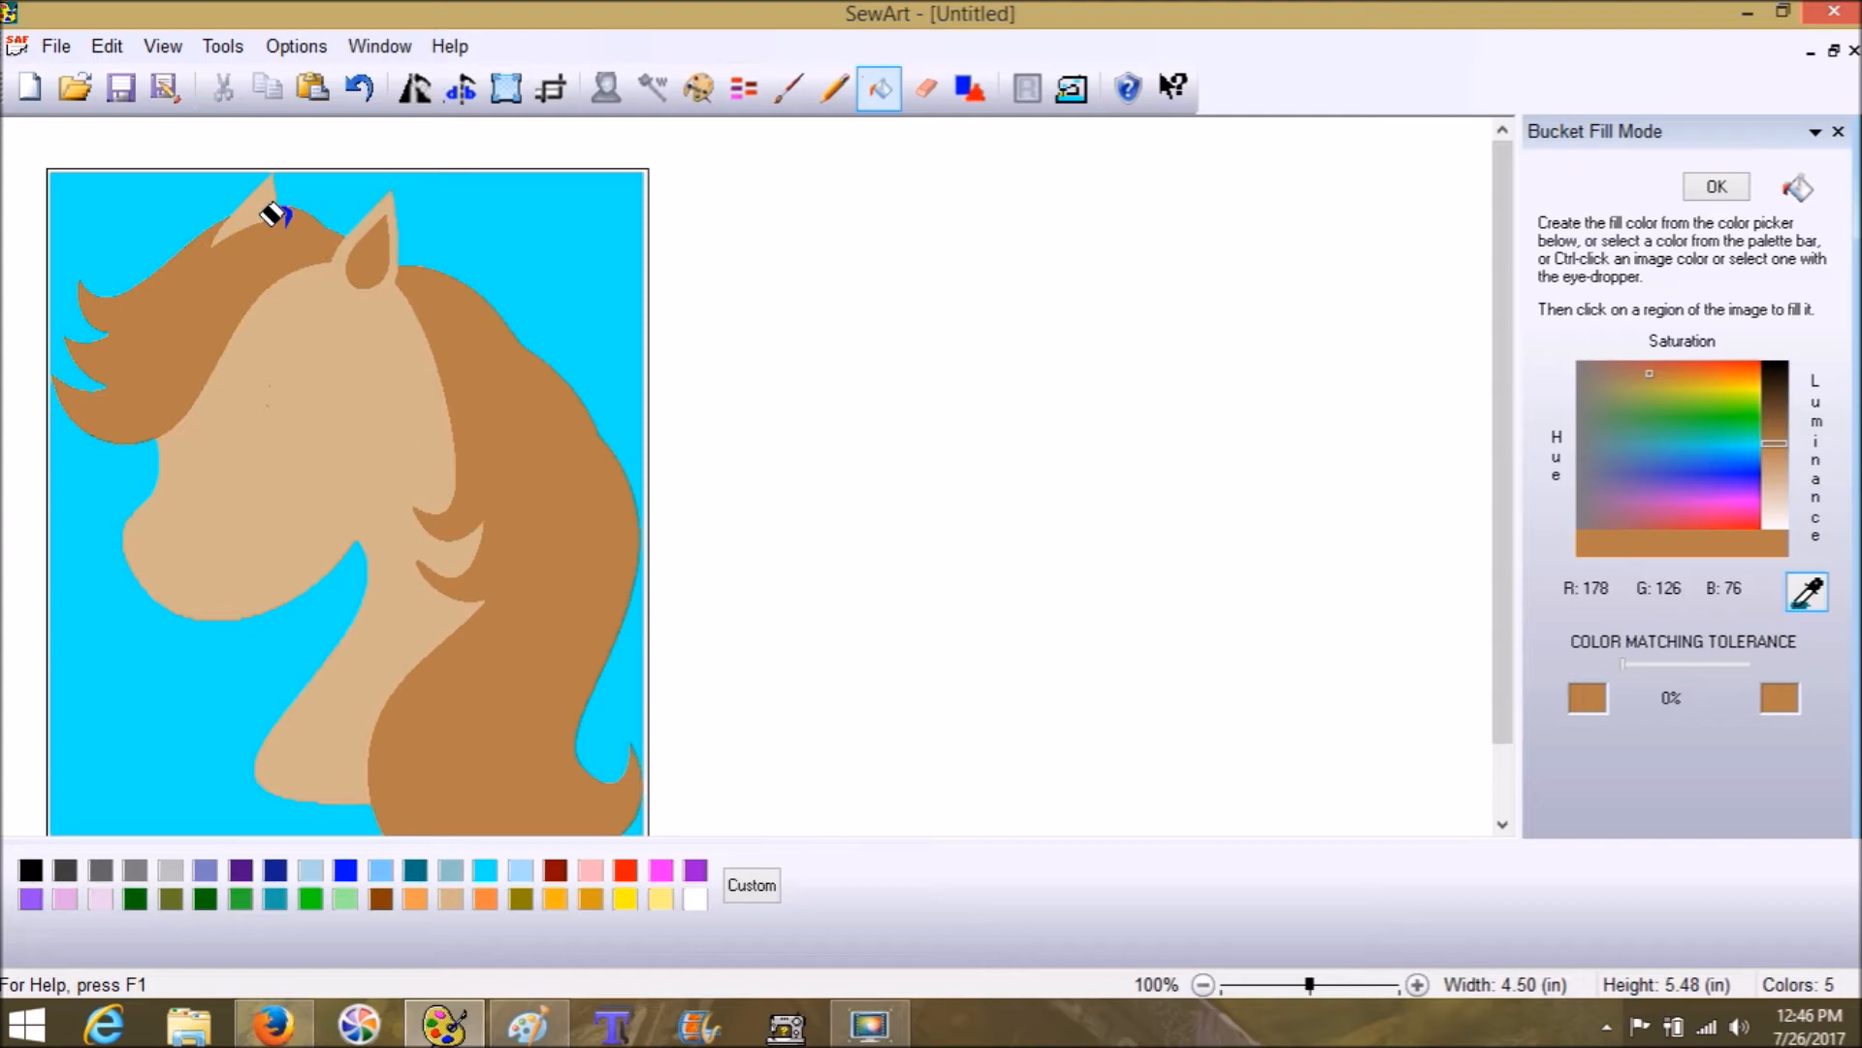
Step: Recolor the mane and forelock with the dark brown palette color (R 128, G 64, B 0)
click(387, 901)
click(481, 683)
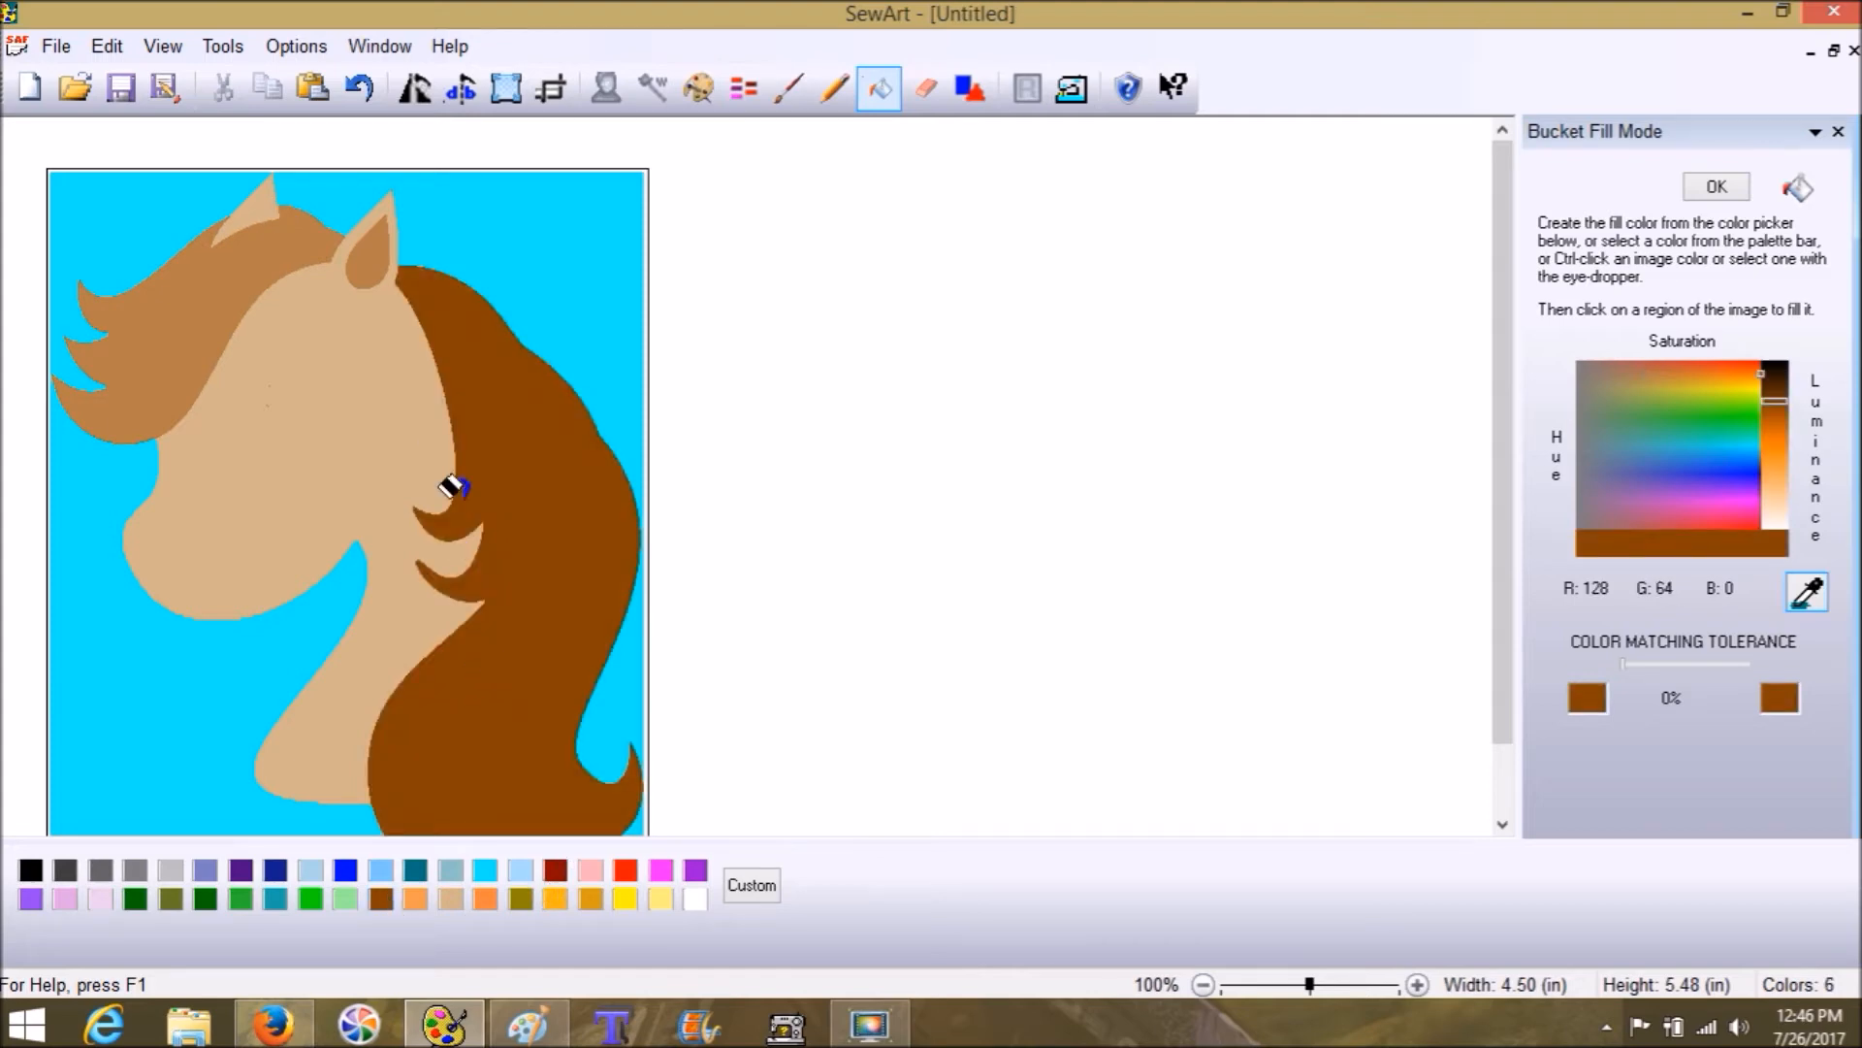
click(227, 262)
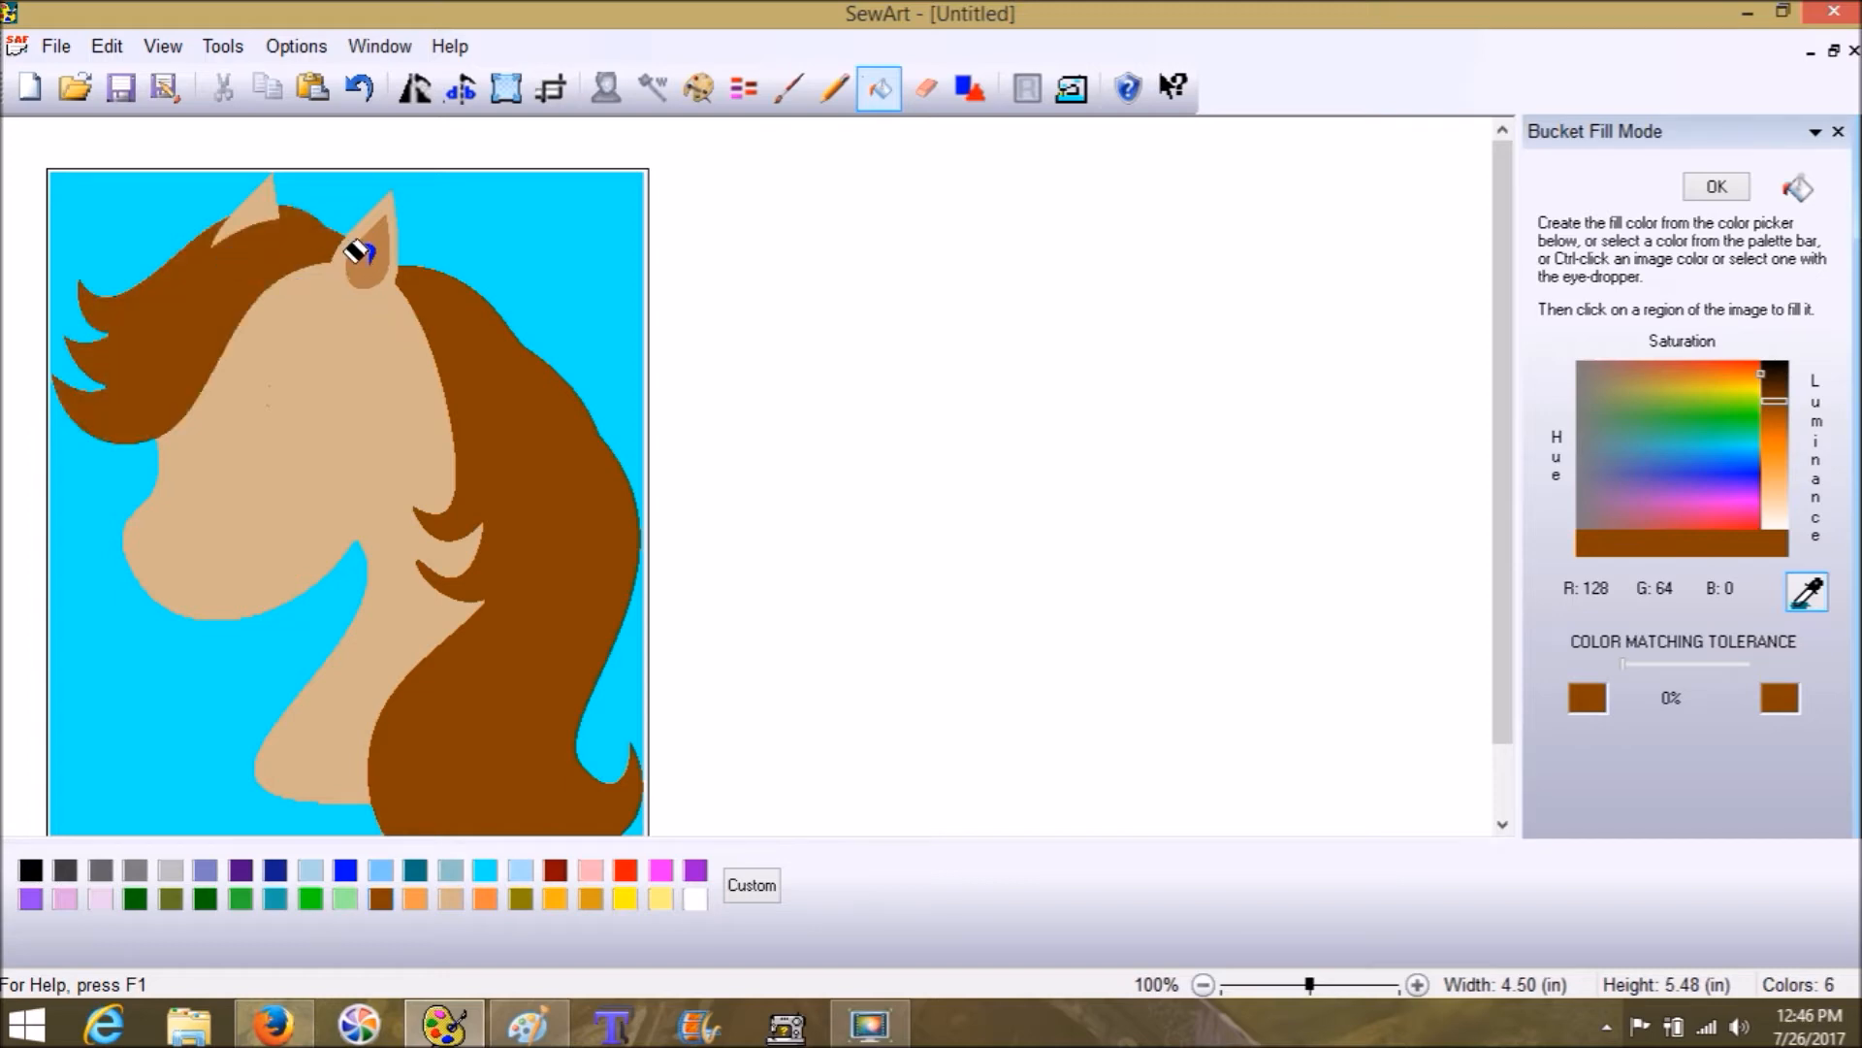
Step: Fill the brown inner ear with light tan (210, 180, 140) and leave the bucket fill mode
click(452, 900)
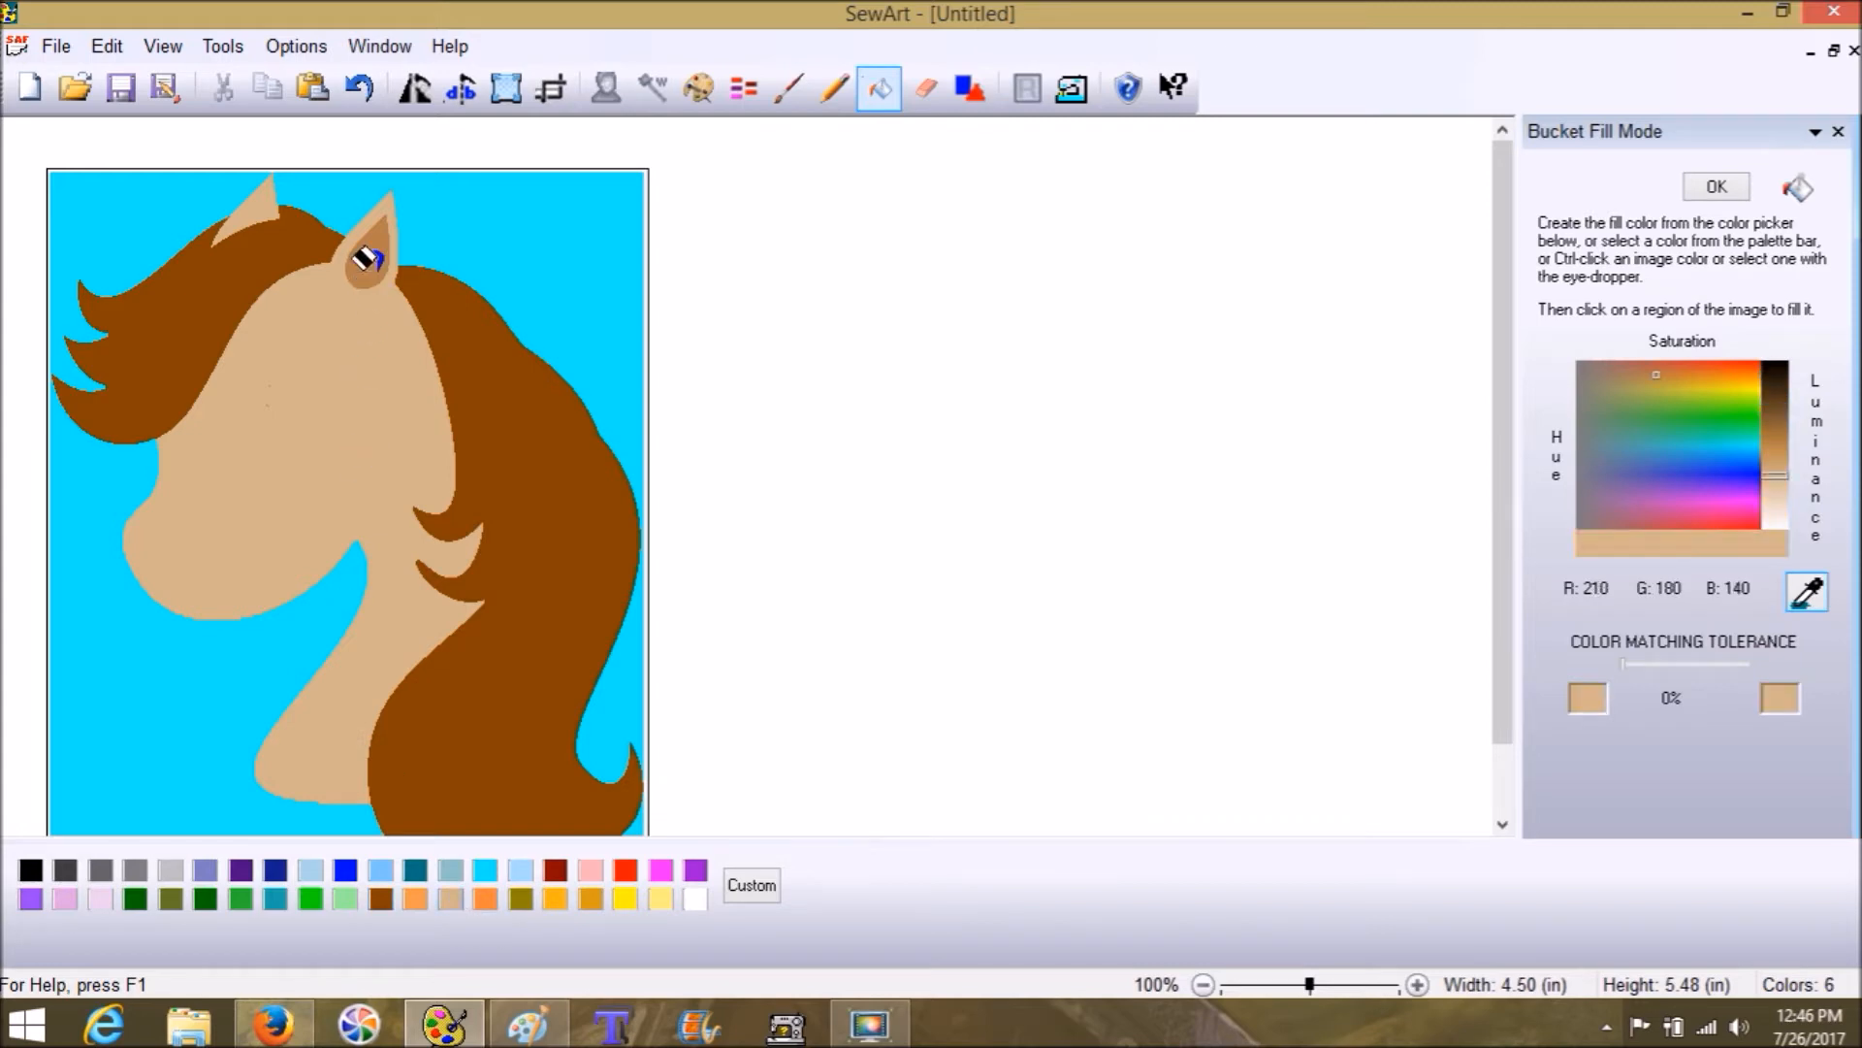
click(363, 252)
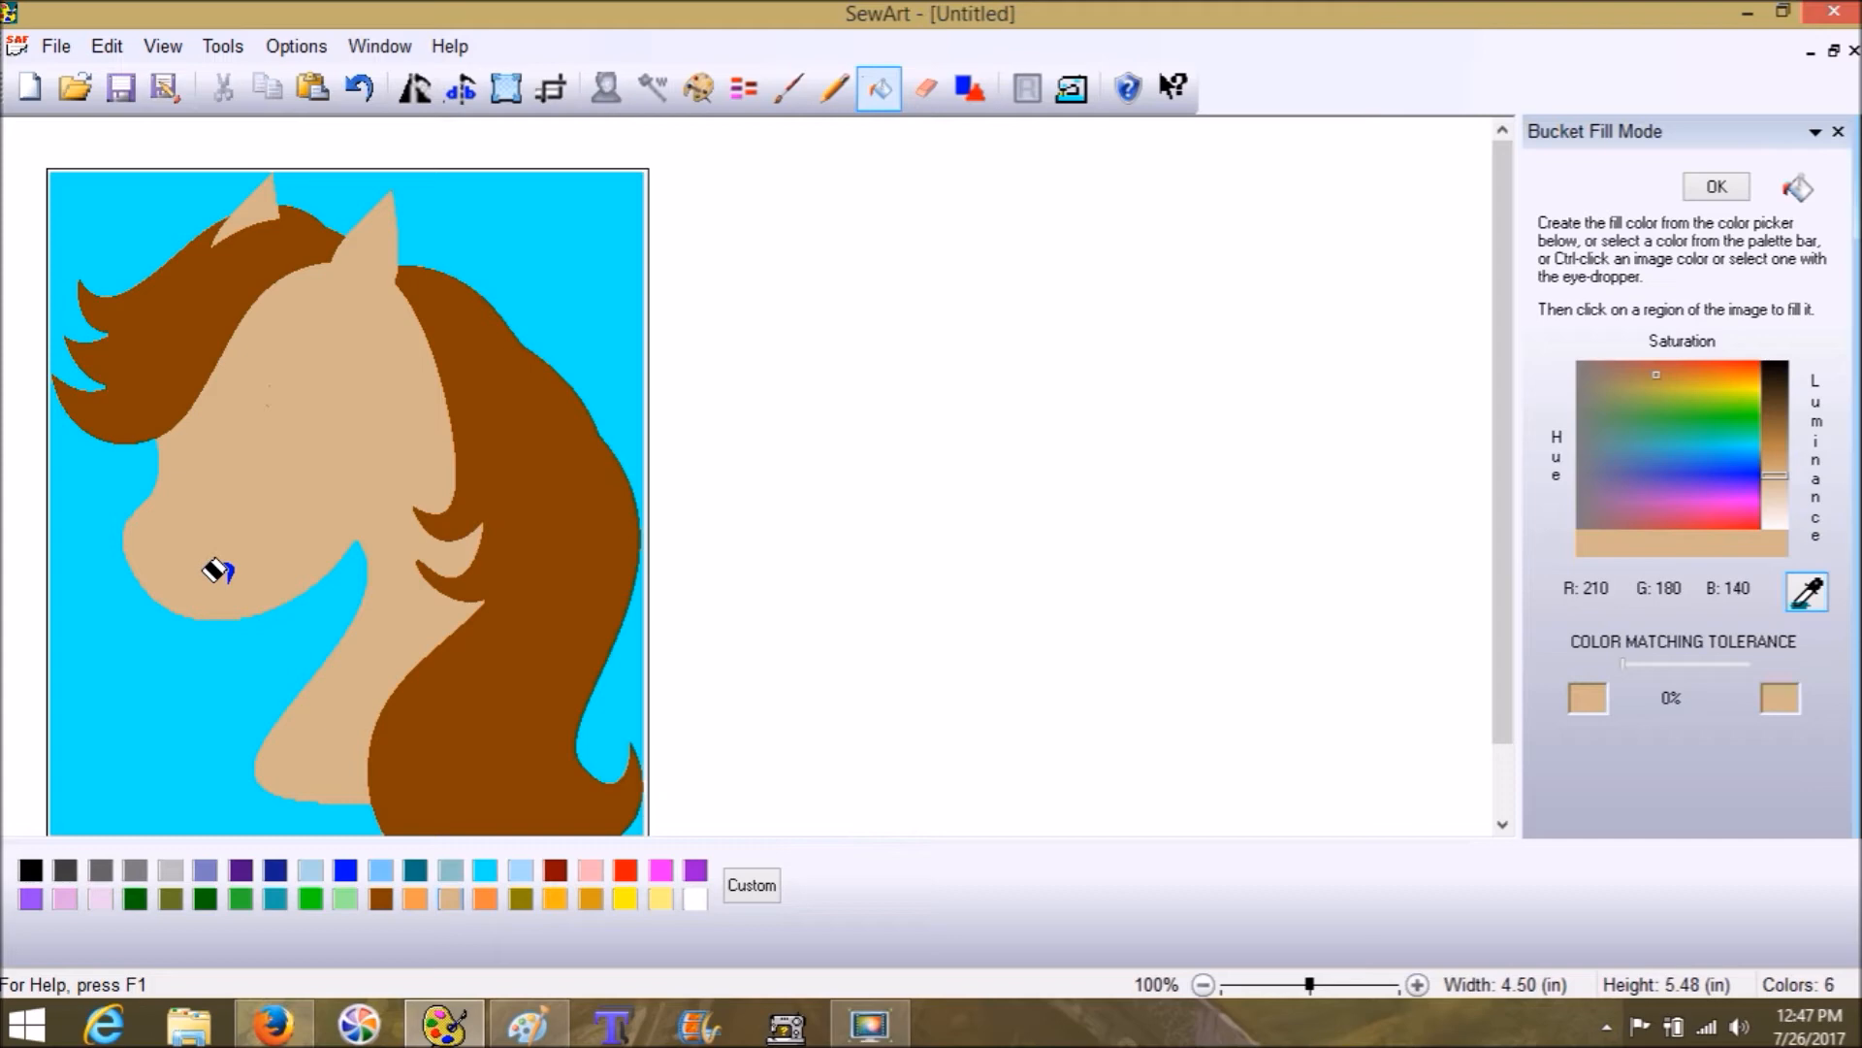
click(881, 89)
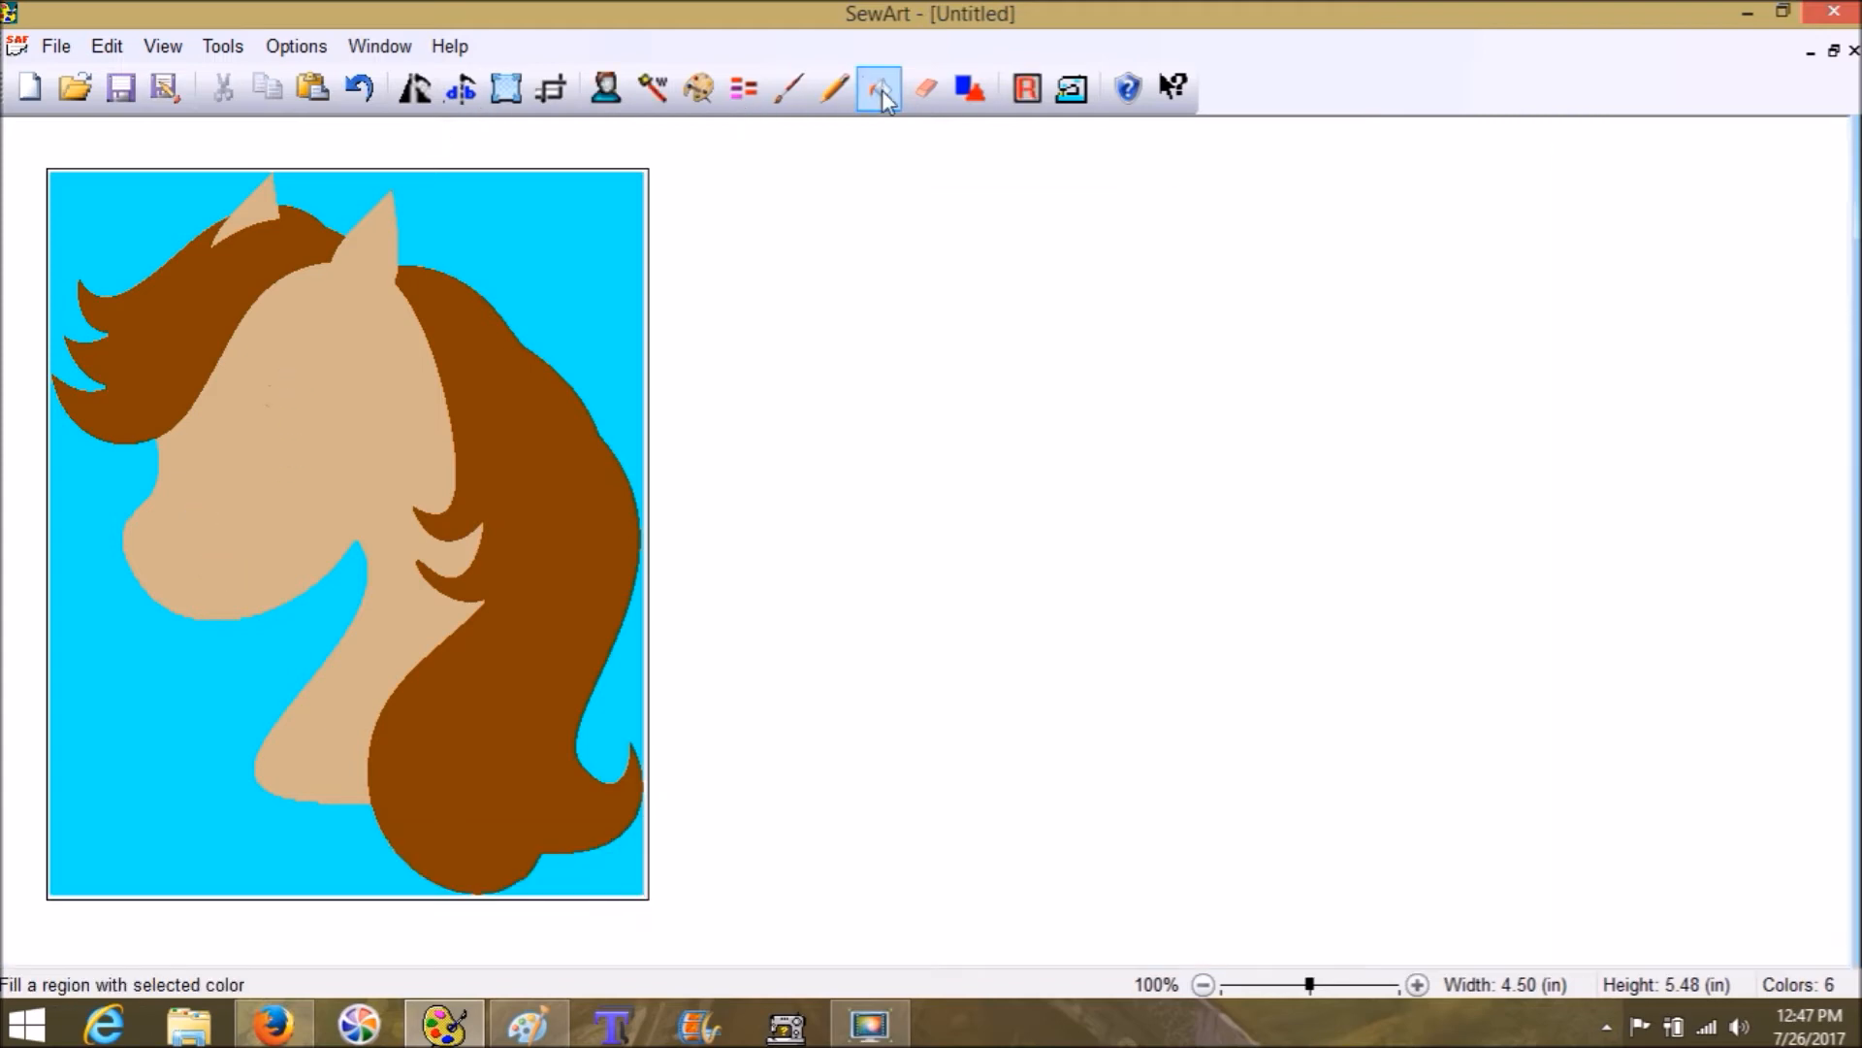
Step: Merge the three stray brown and tan shades into the main image colors, keeping only cyan, dark brown and light tan
click(687, 89)
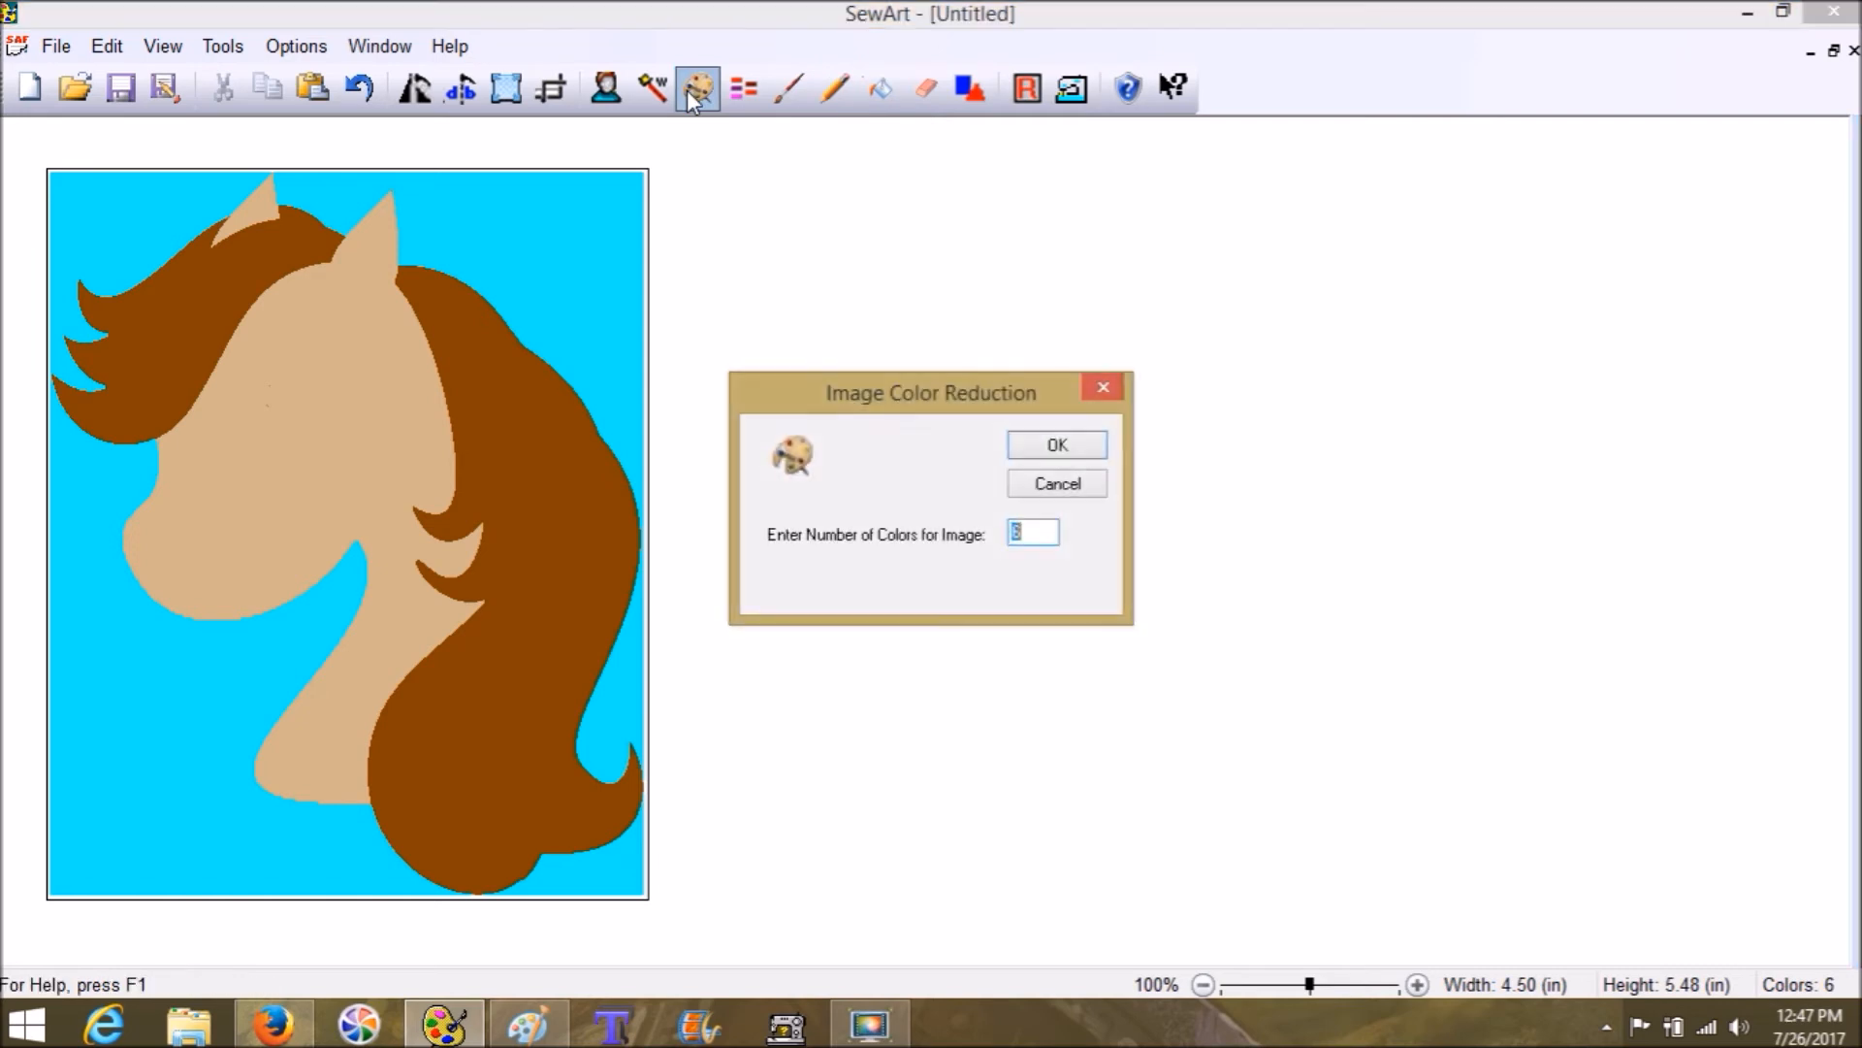
click(1053, 444)
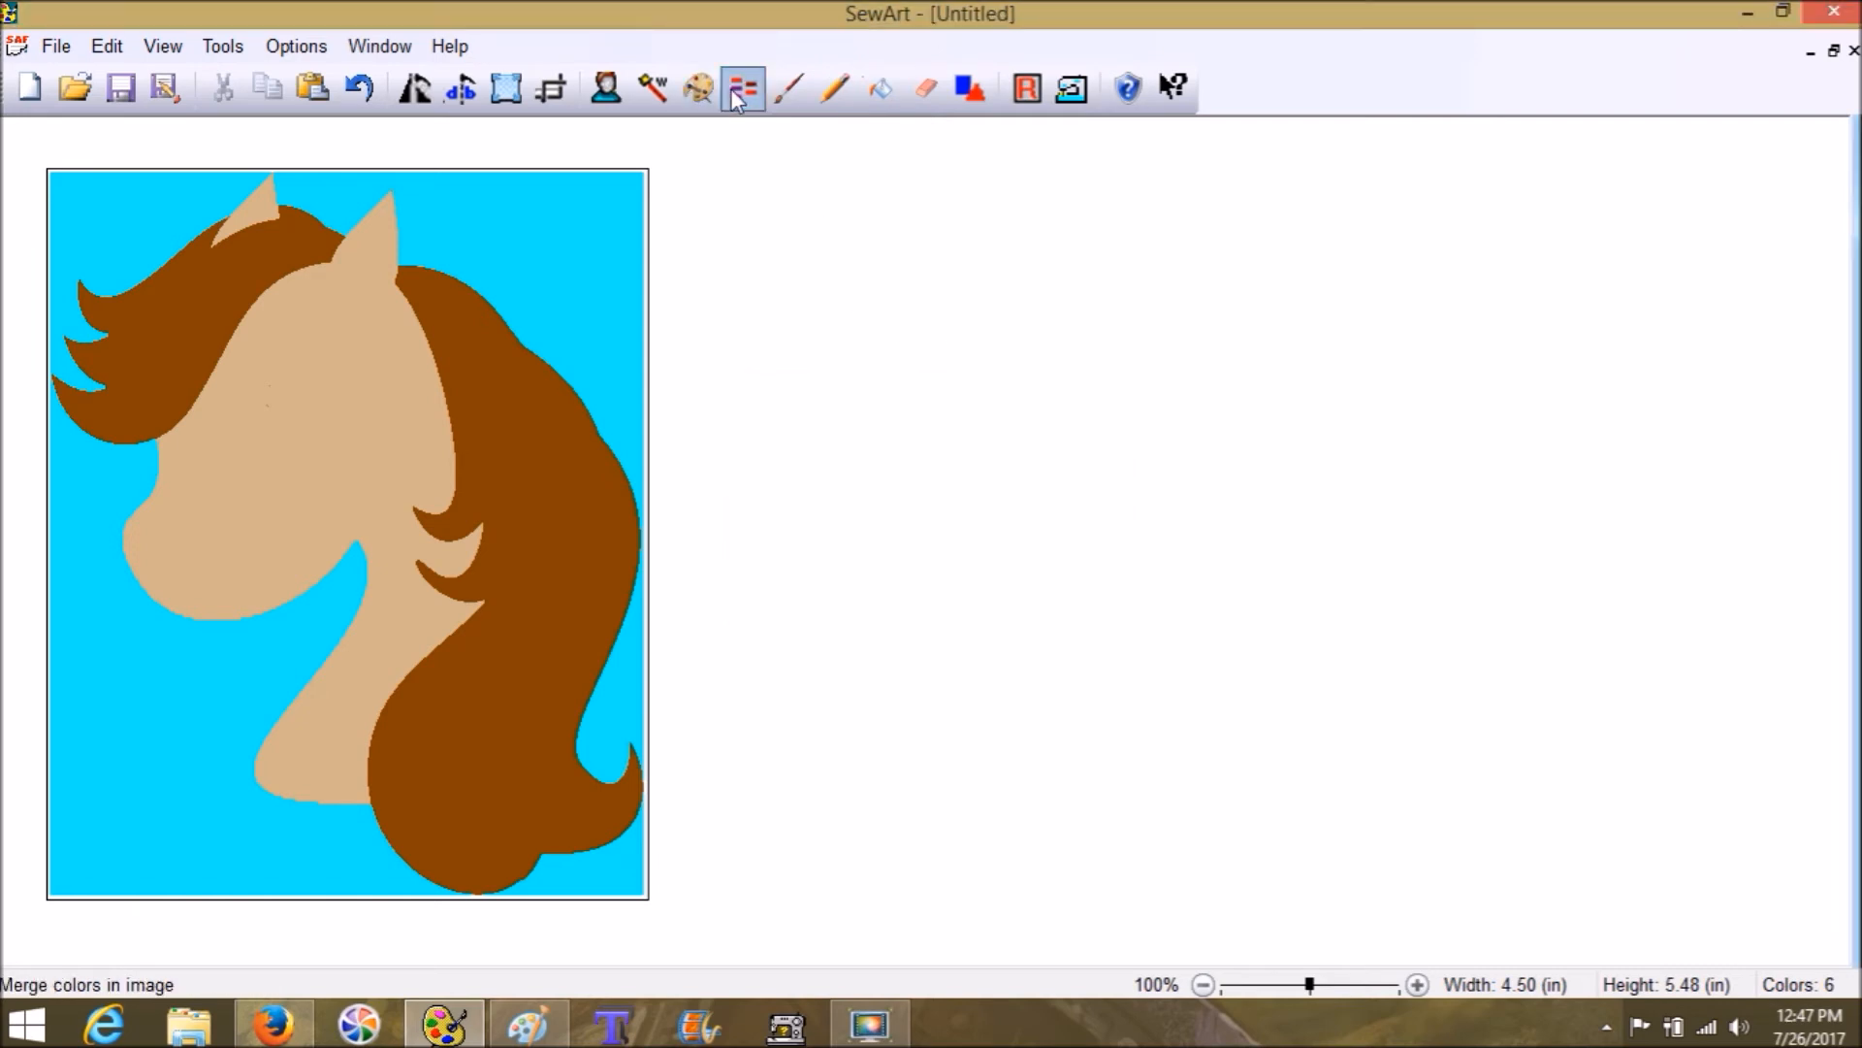
click(741, 89)
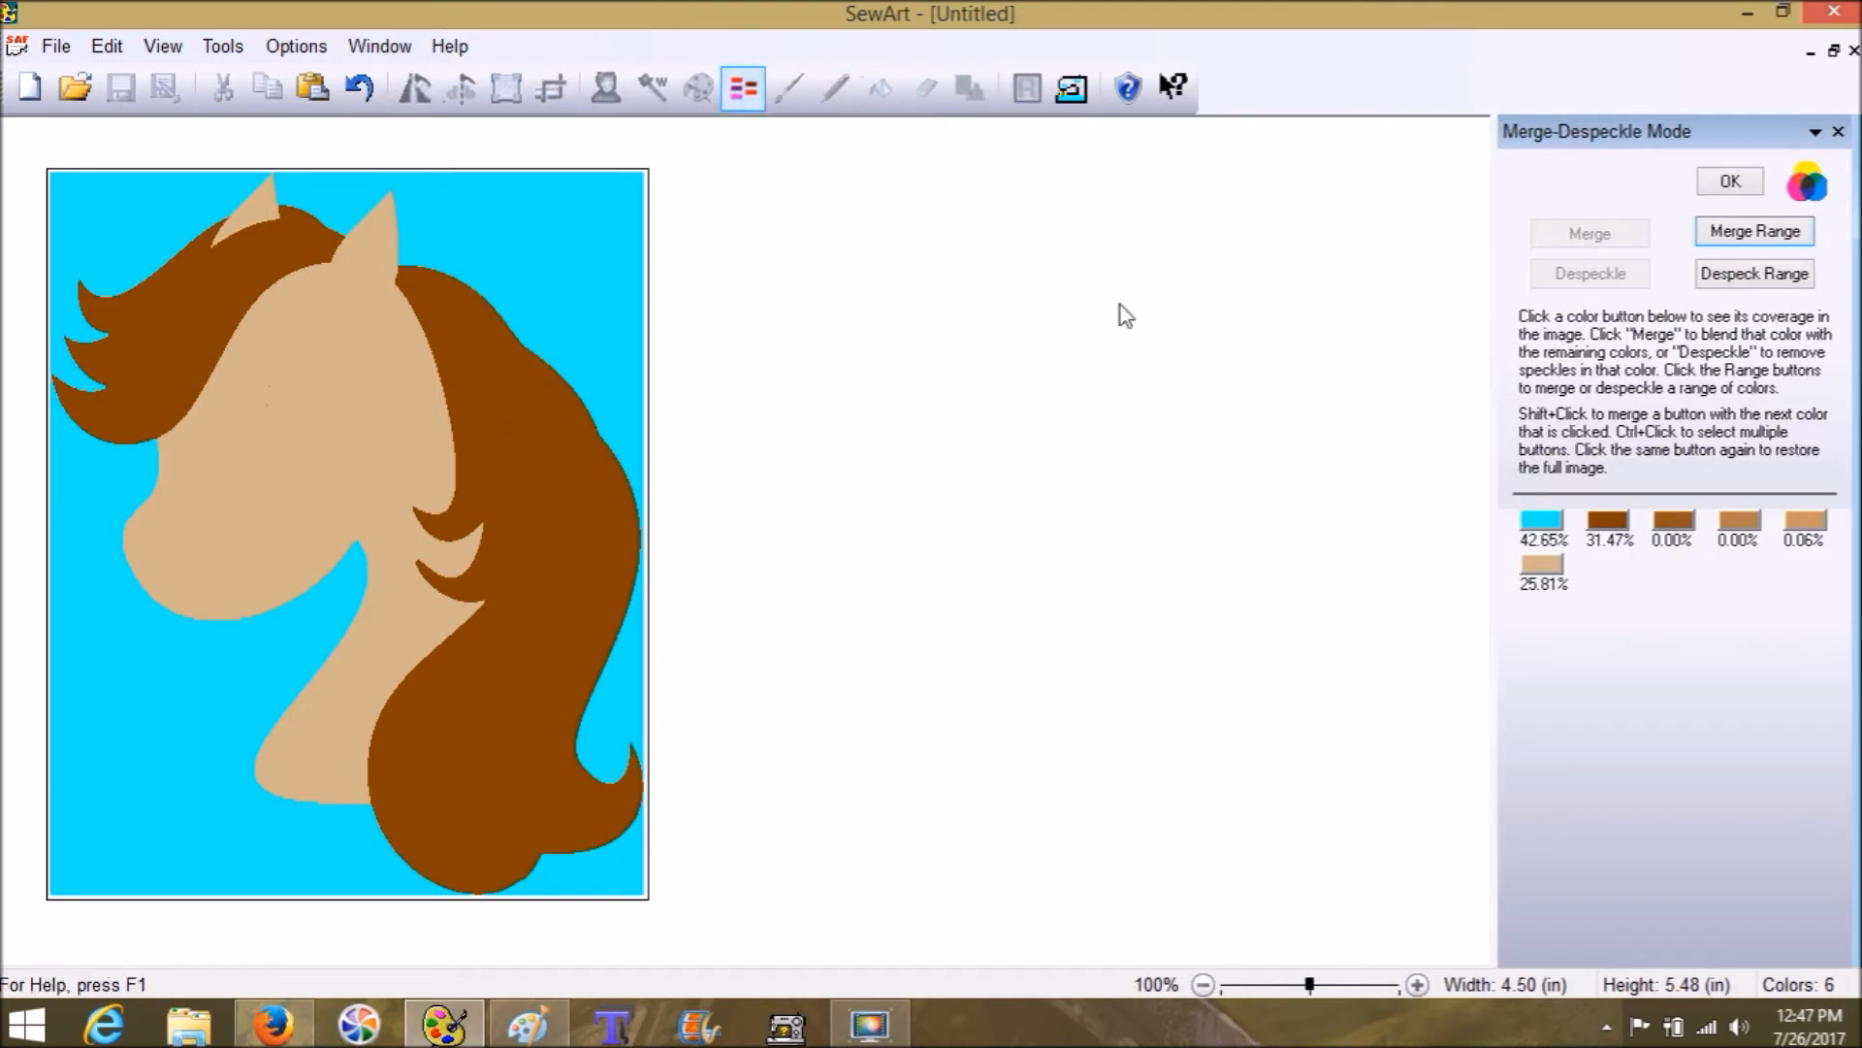
click(1752, 524)
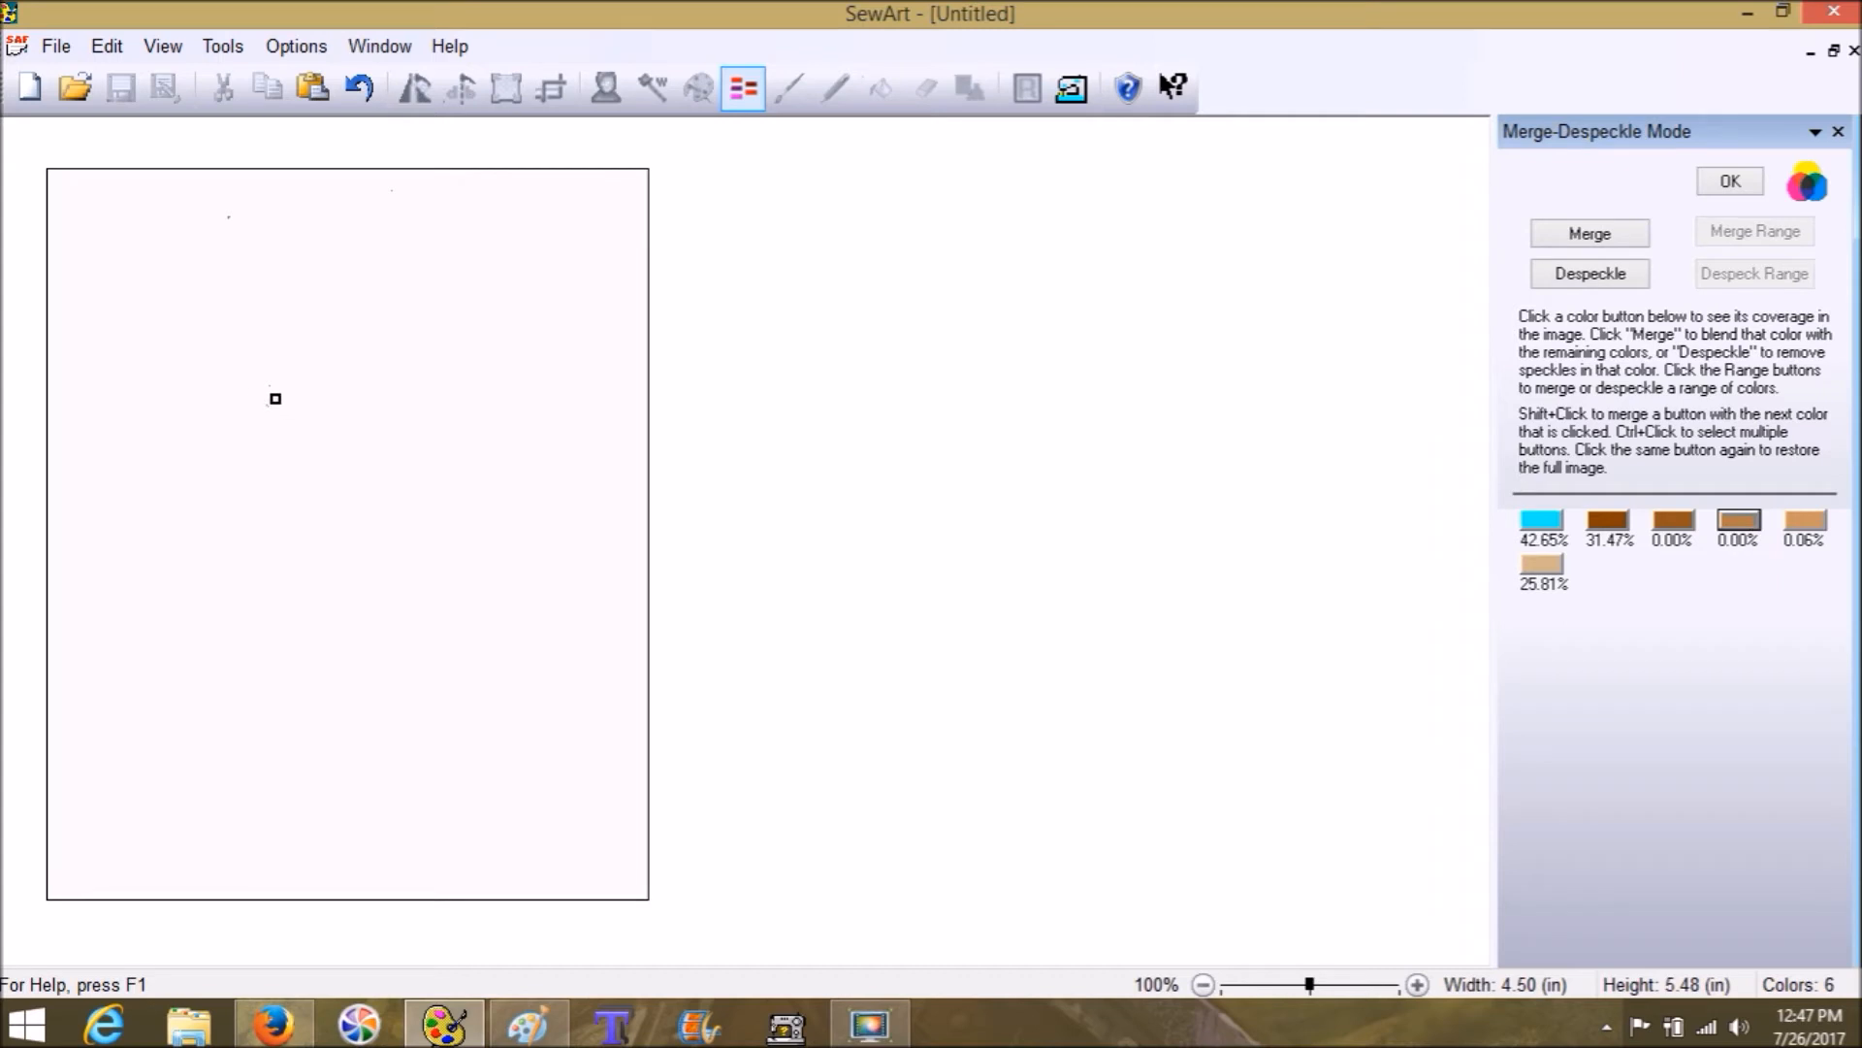
click(1612, 237)
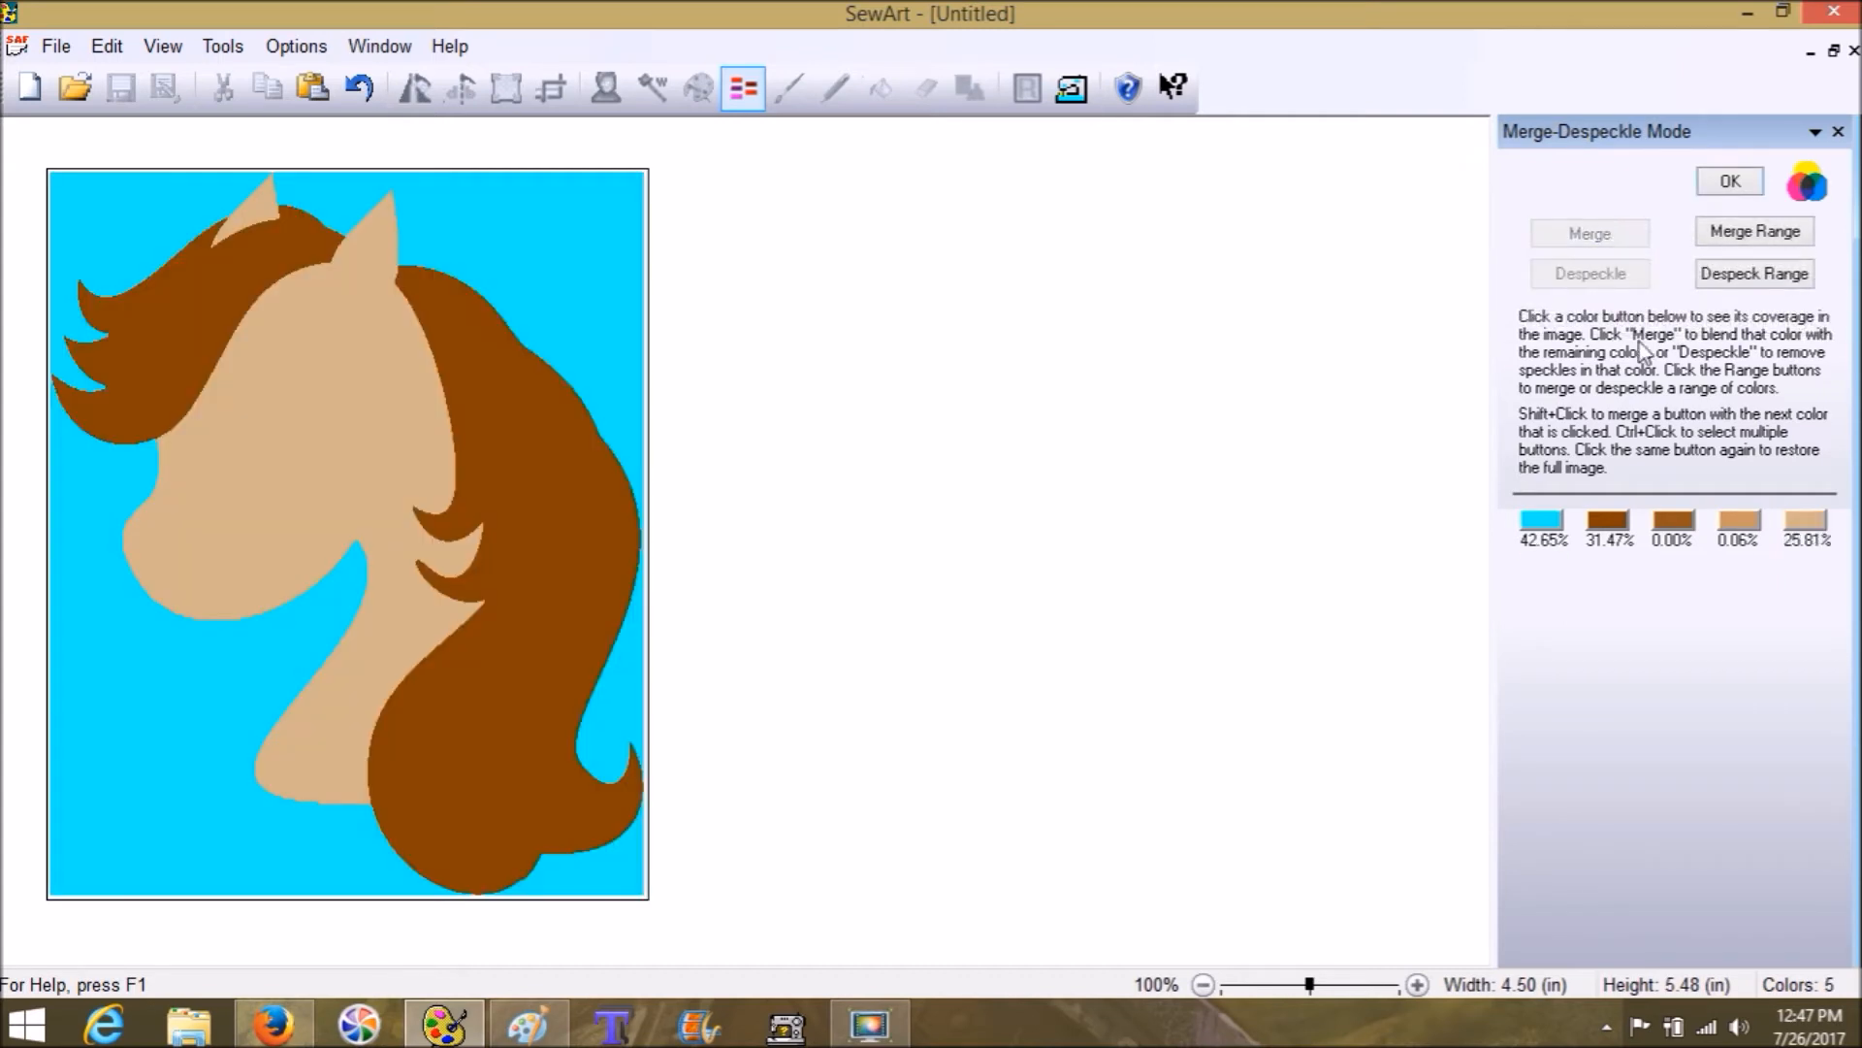
click(1737, 524)
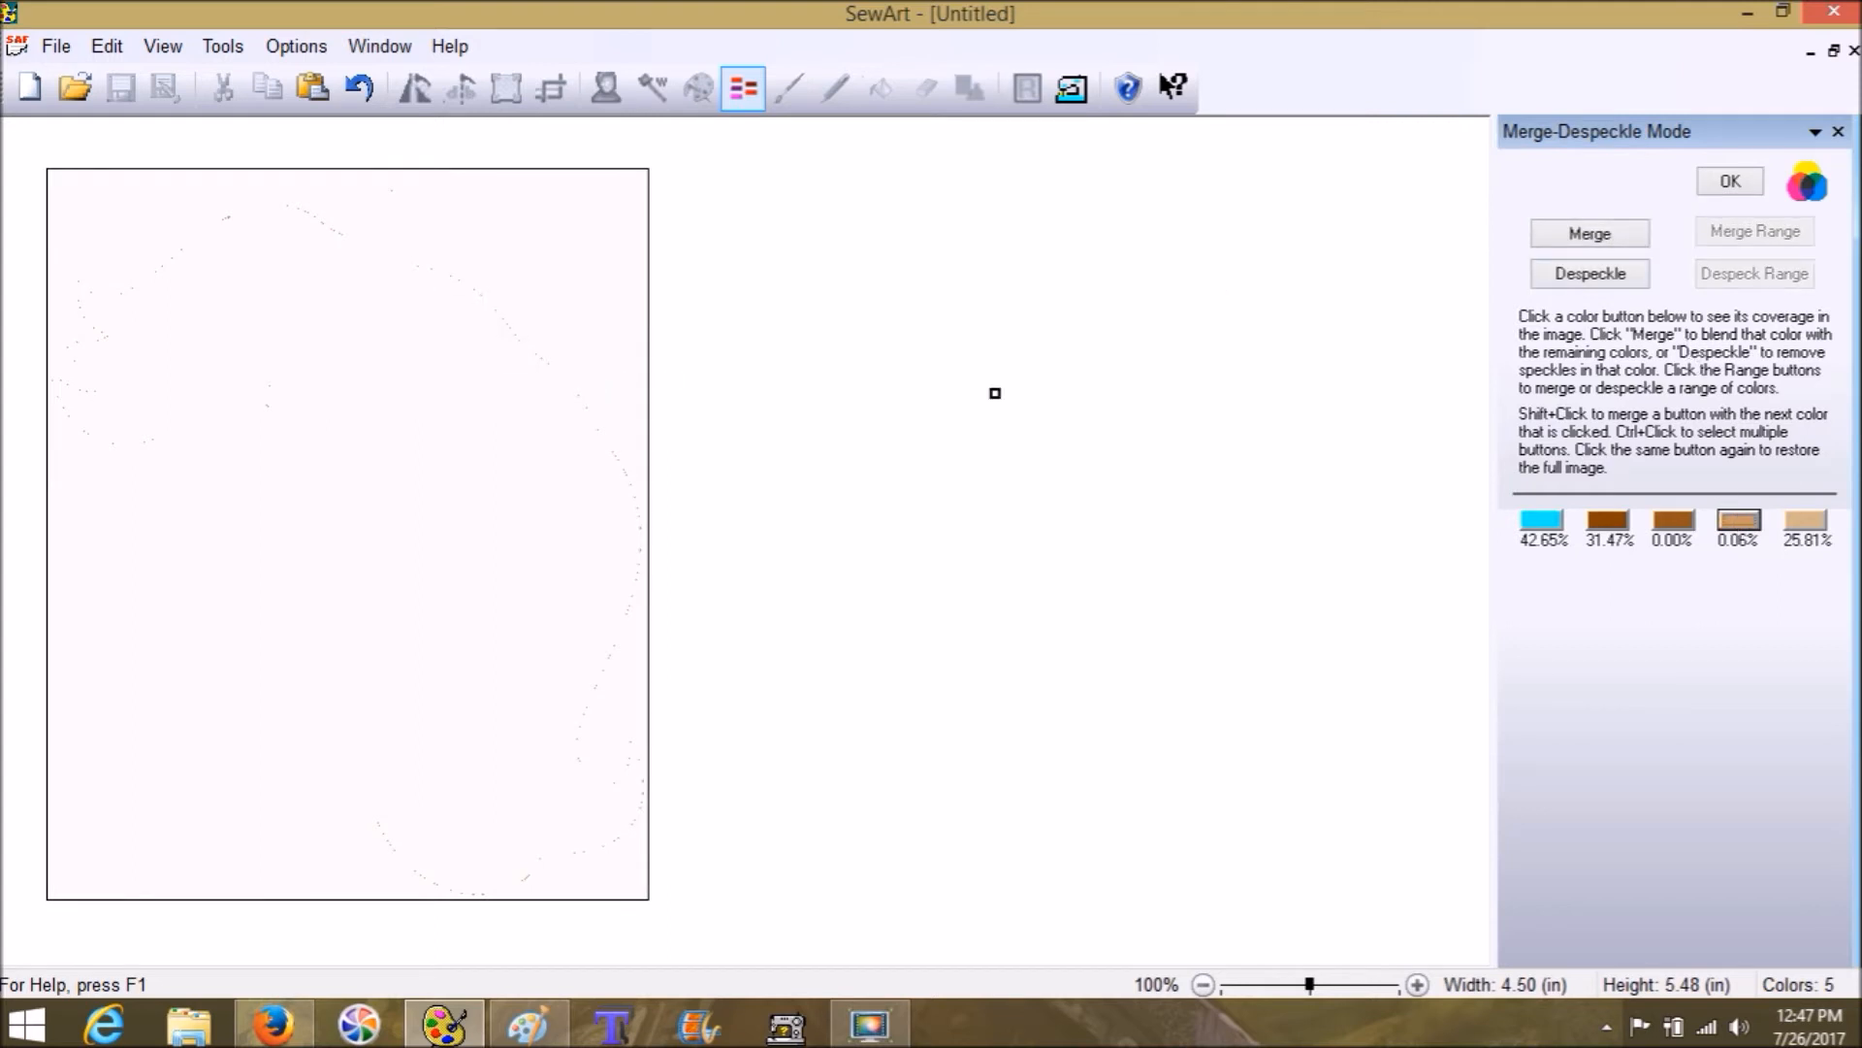
click(1578, 240)
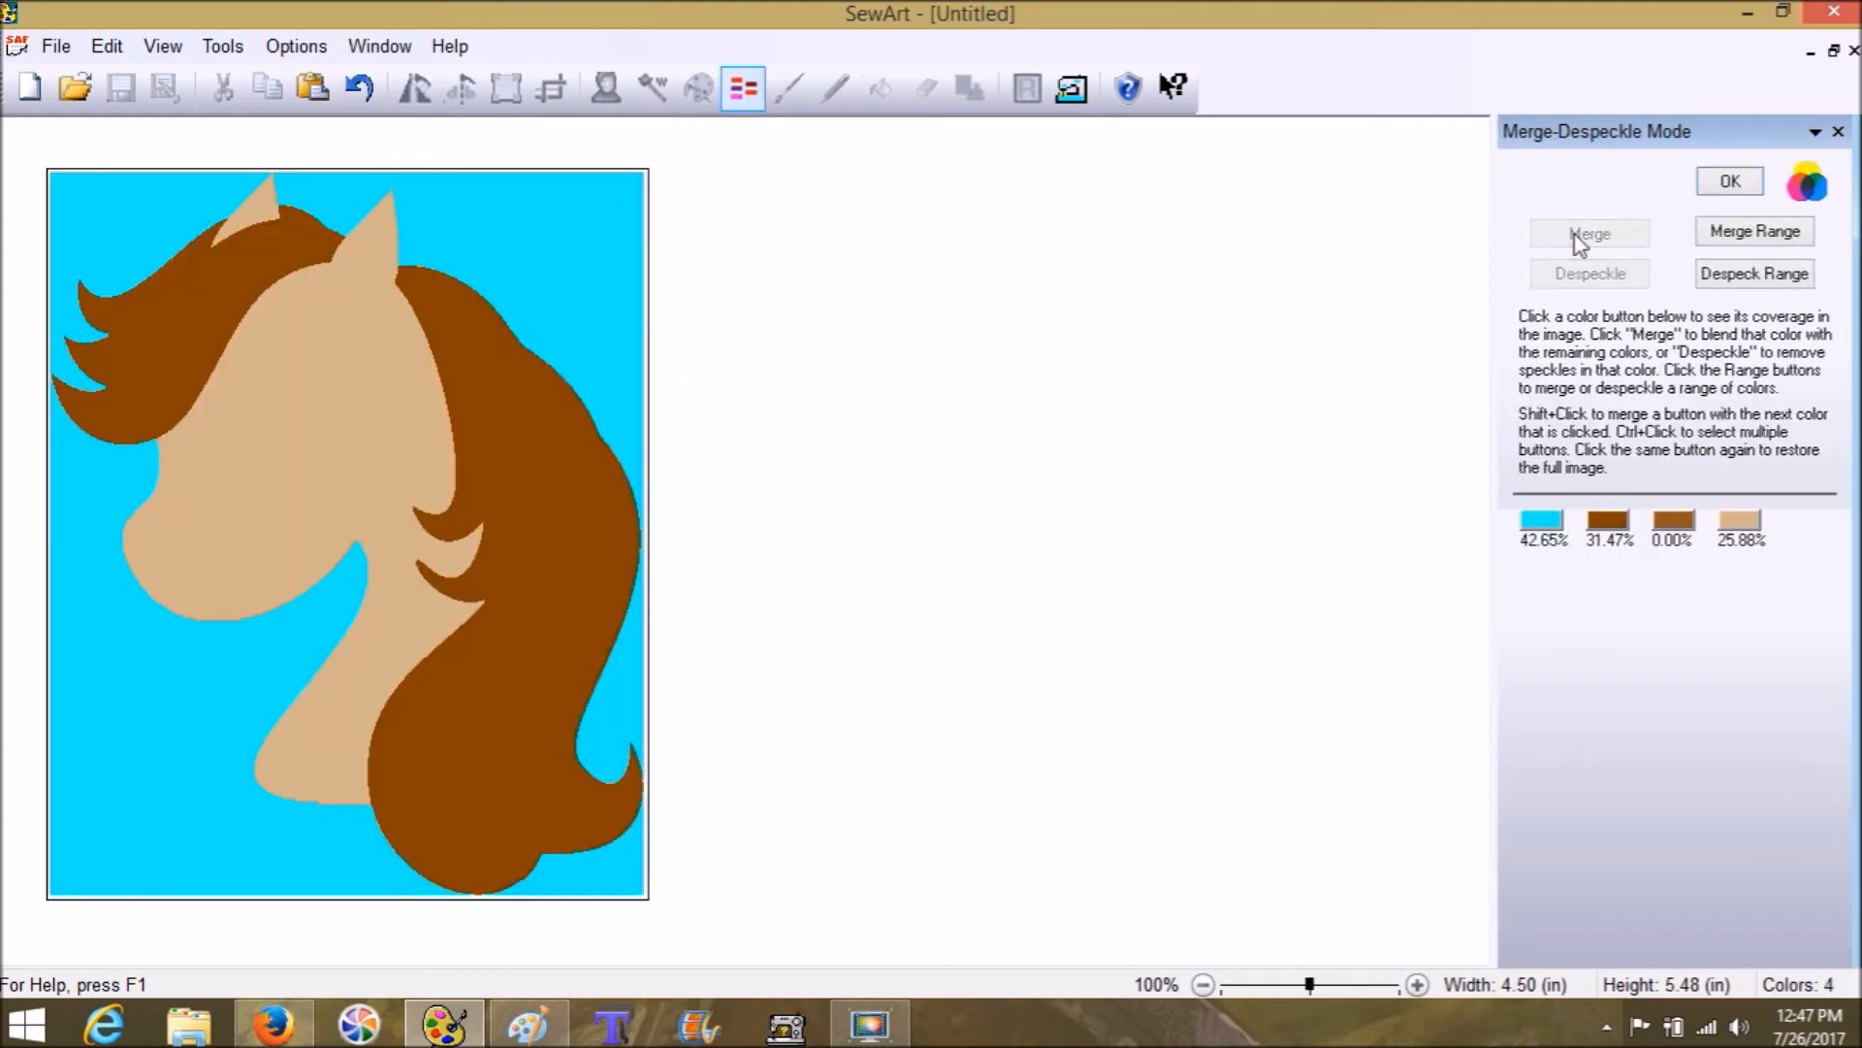
click(1675, 523)
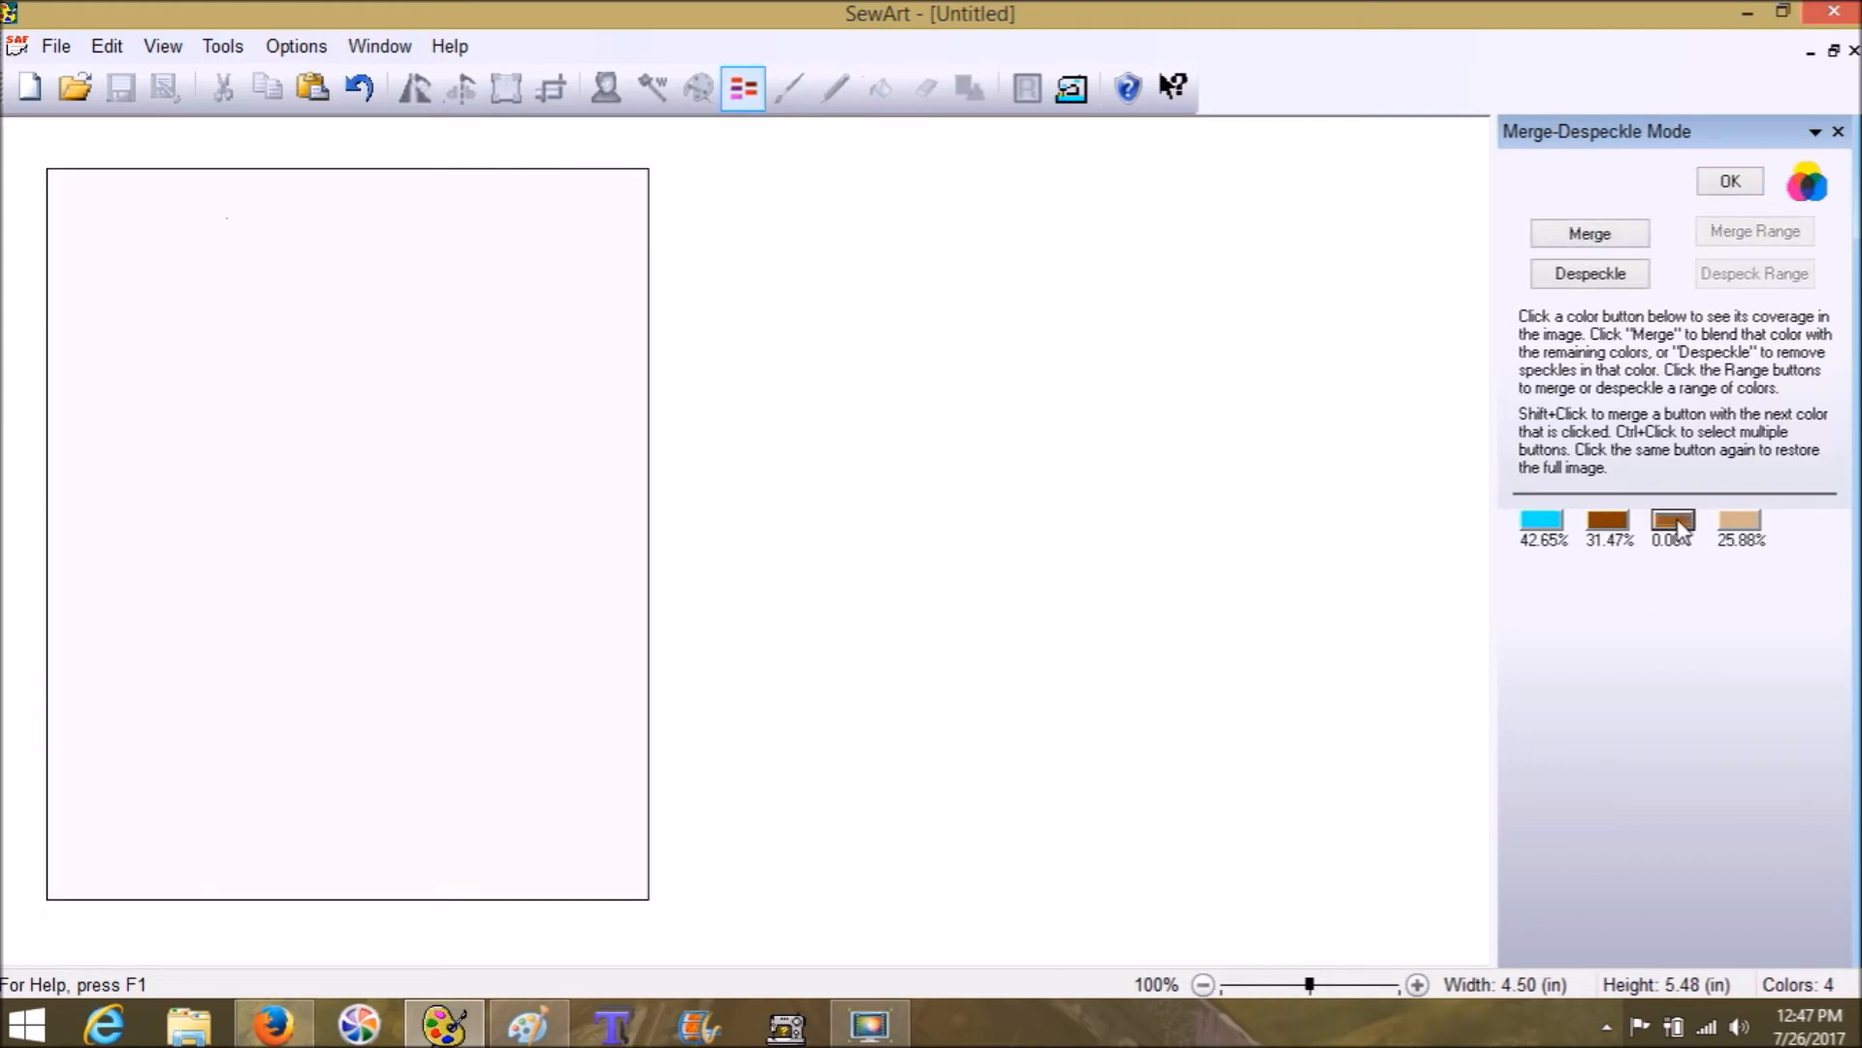
click(1605, 236)
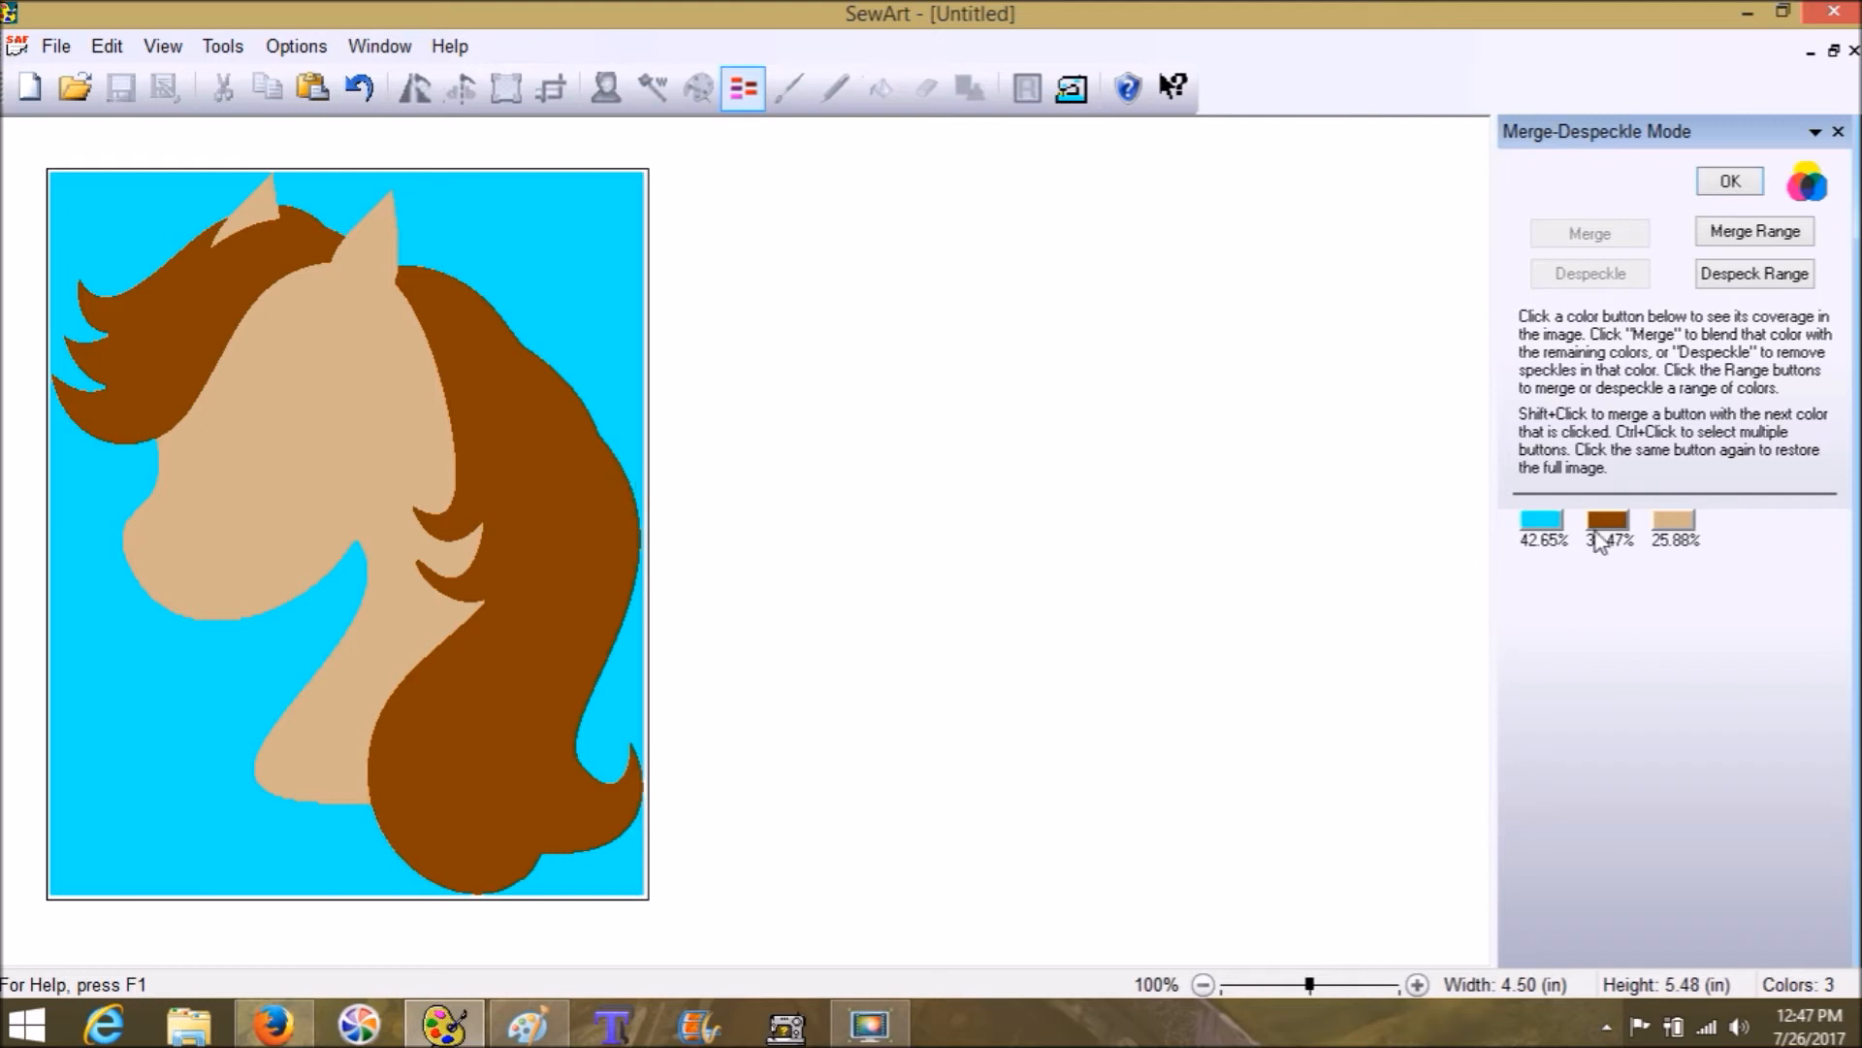
Step: Despeckle the light tan color, check the coverage of dark brown and cyan, and leave the merge-despeckle mode
click(1683, 526)
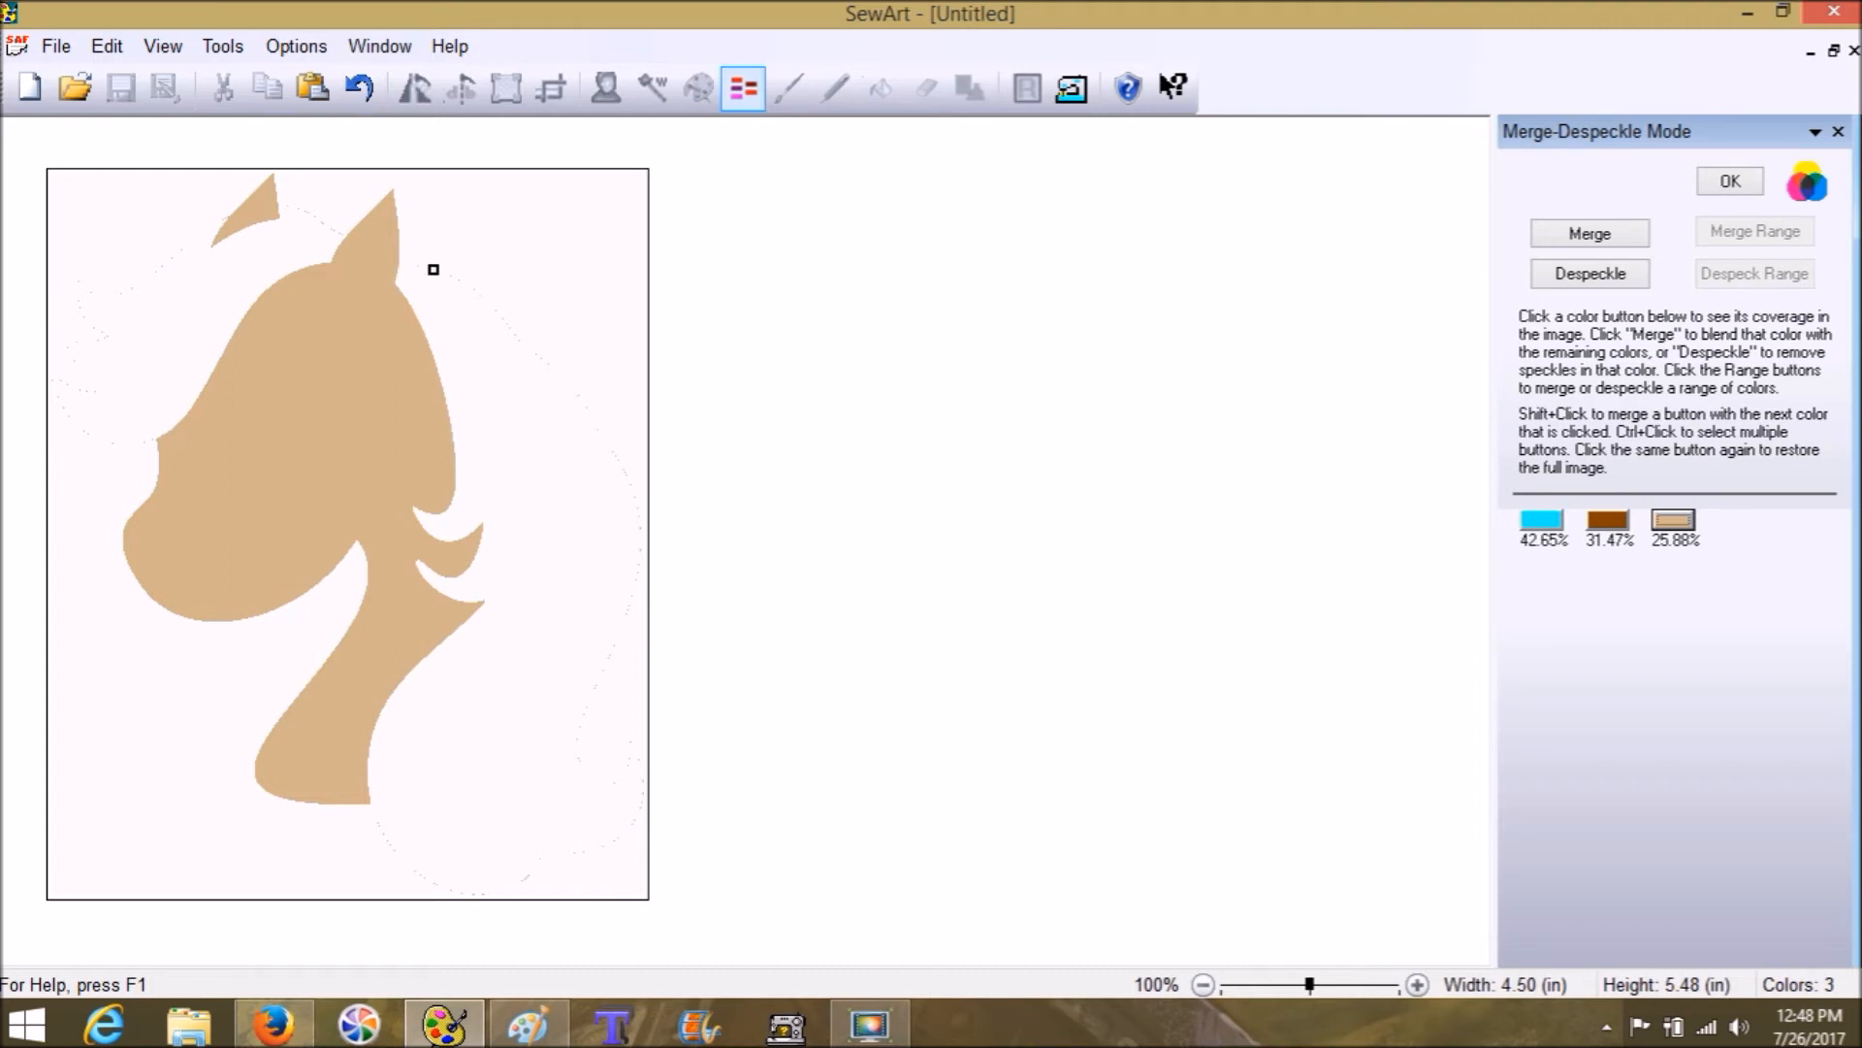
click(1574, 276)
click(1616, 525)
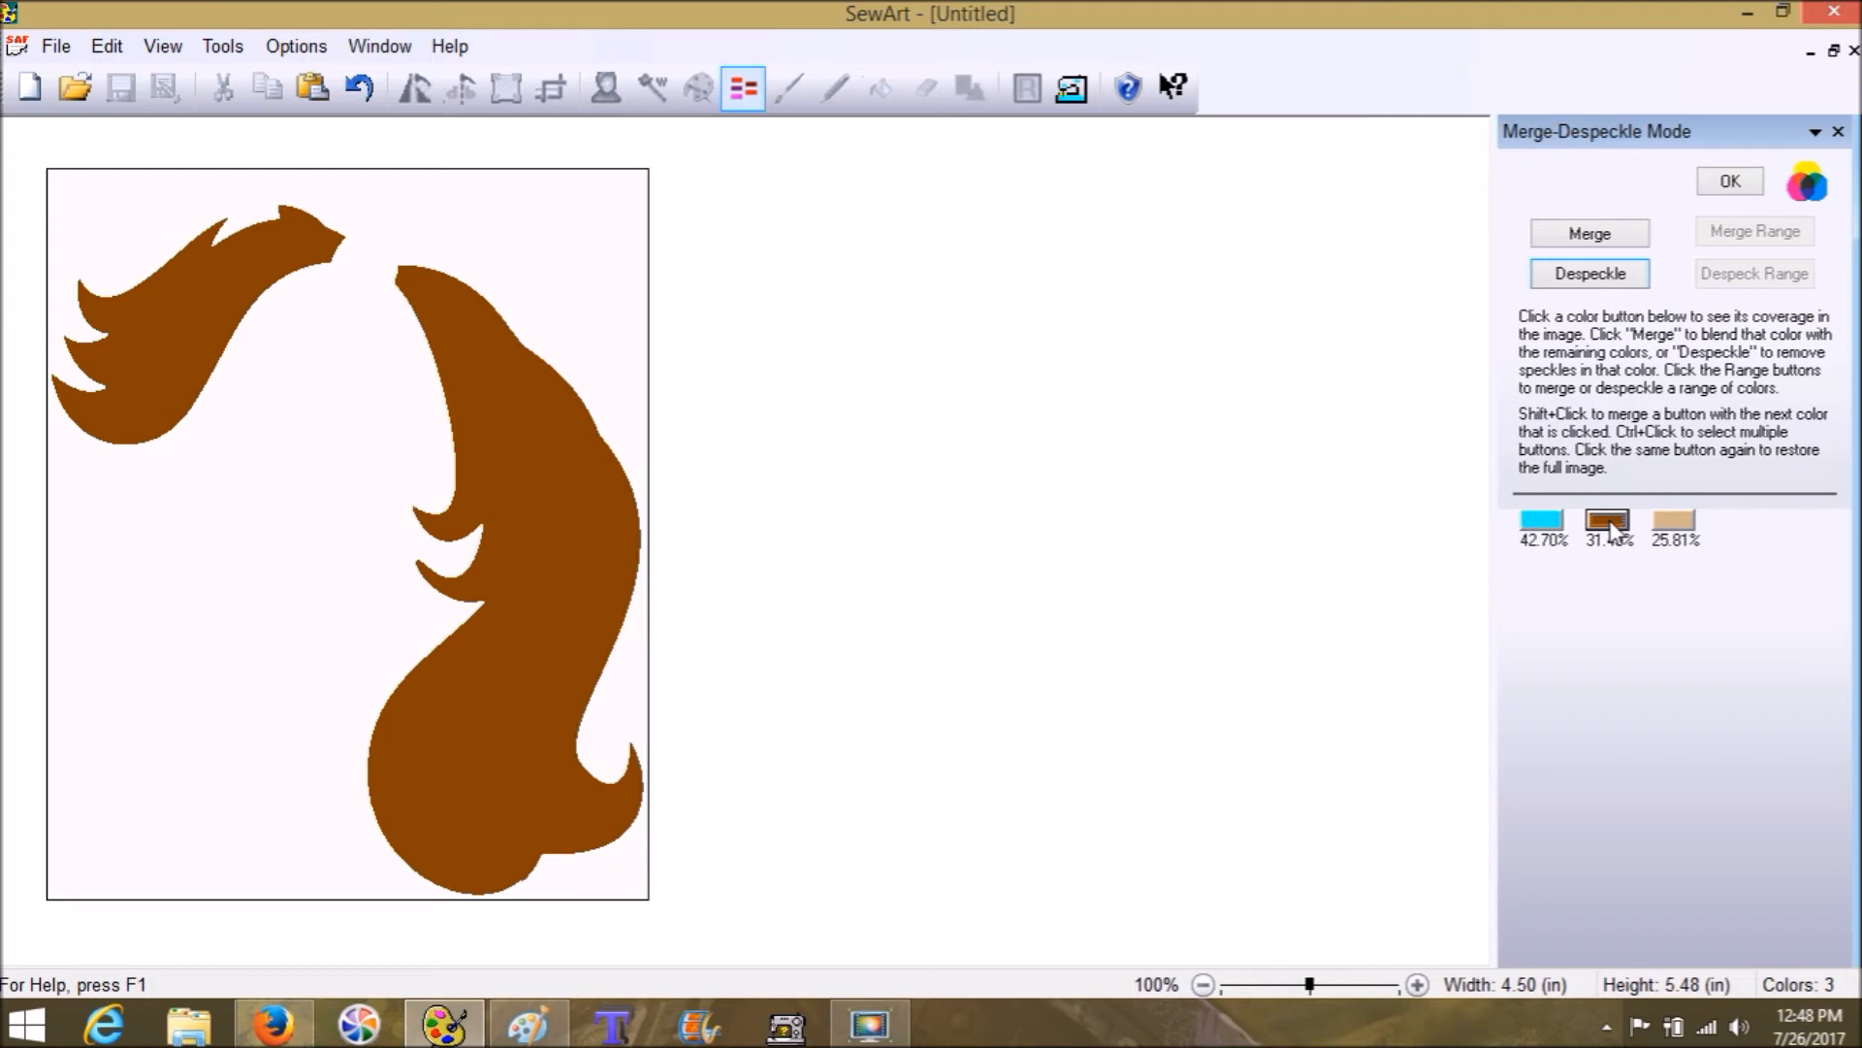
click(1540, 524)
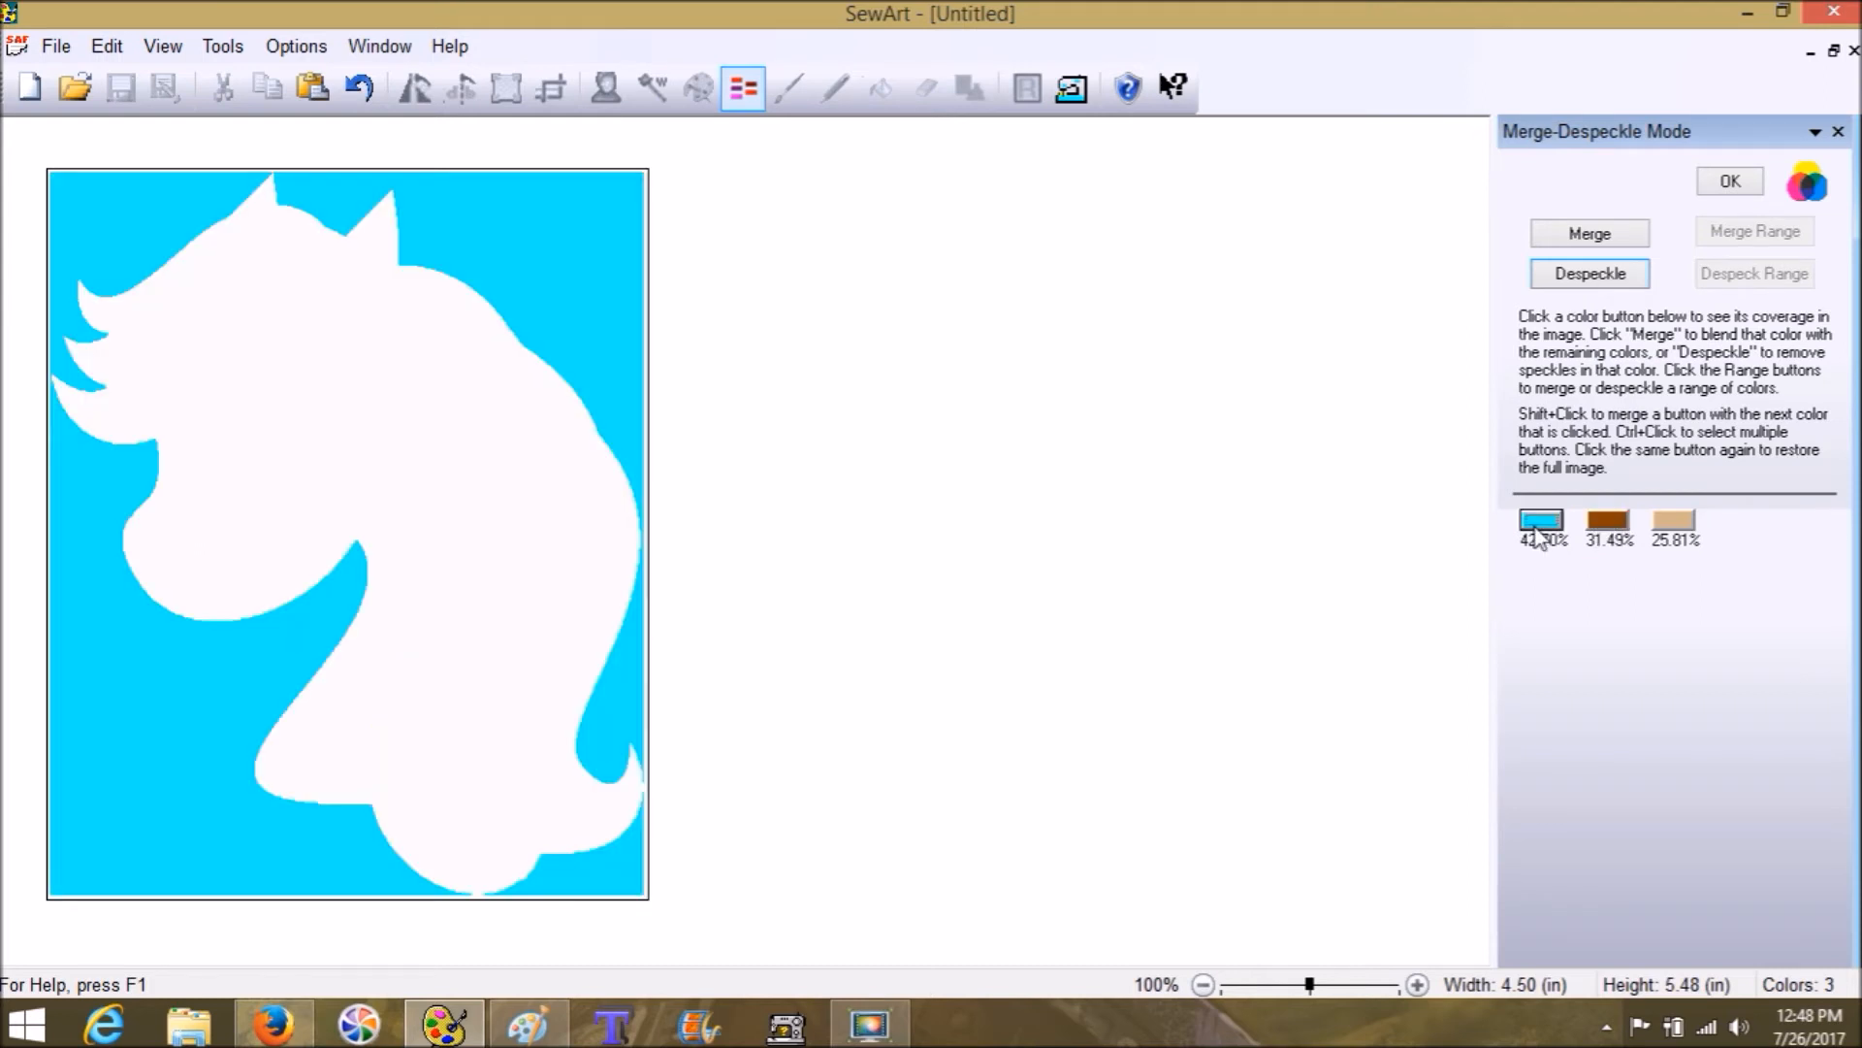
click(1537, 526)
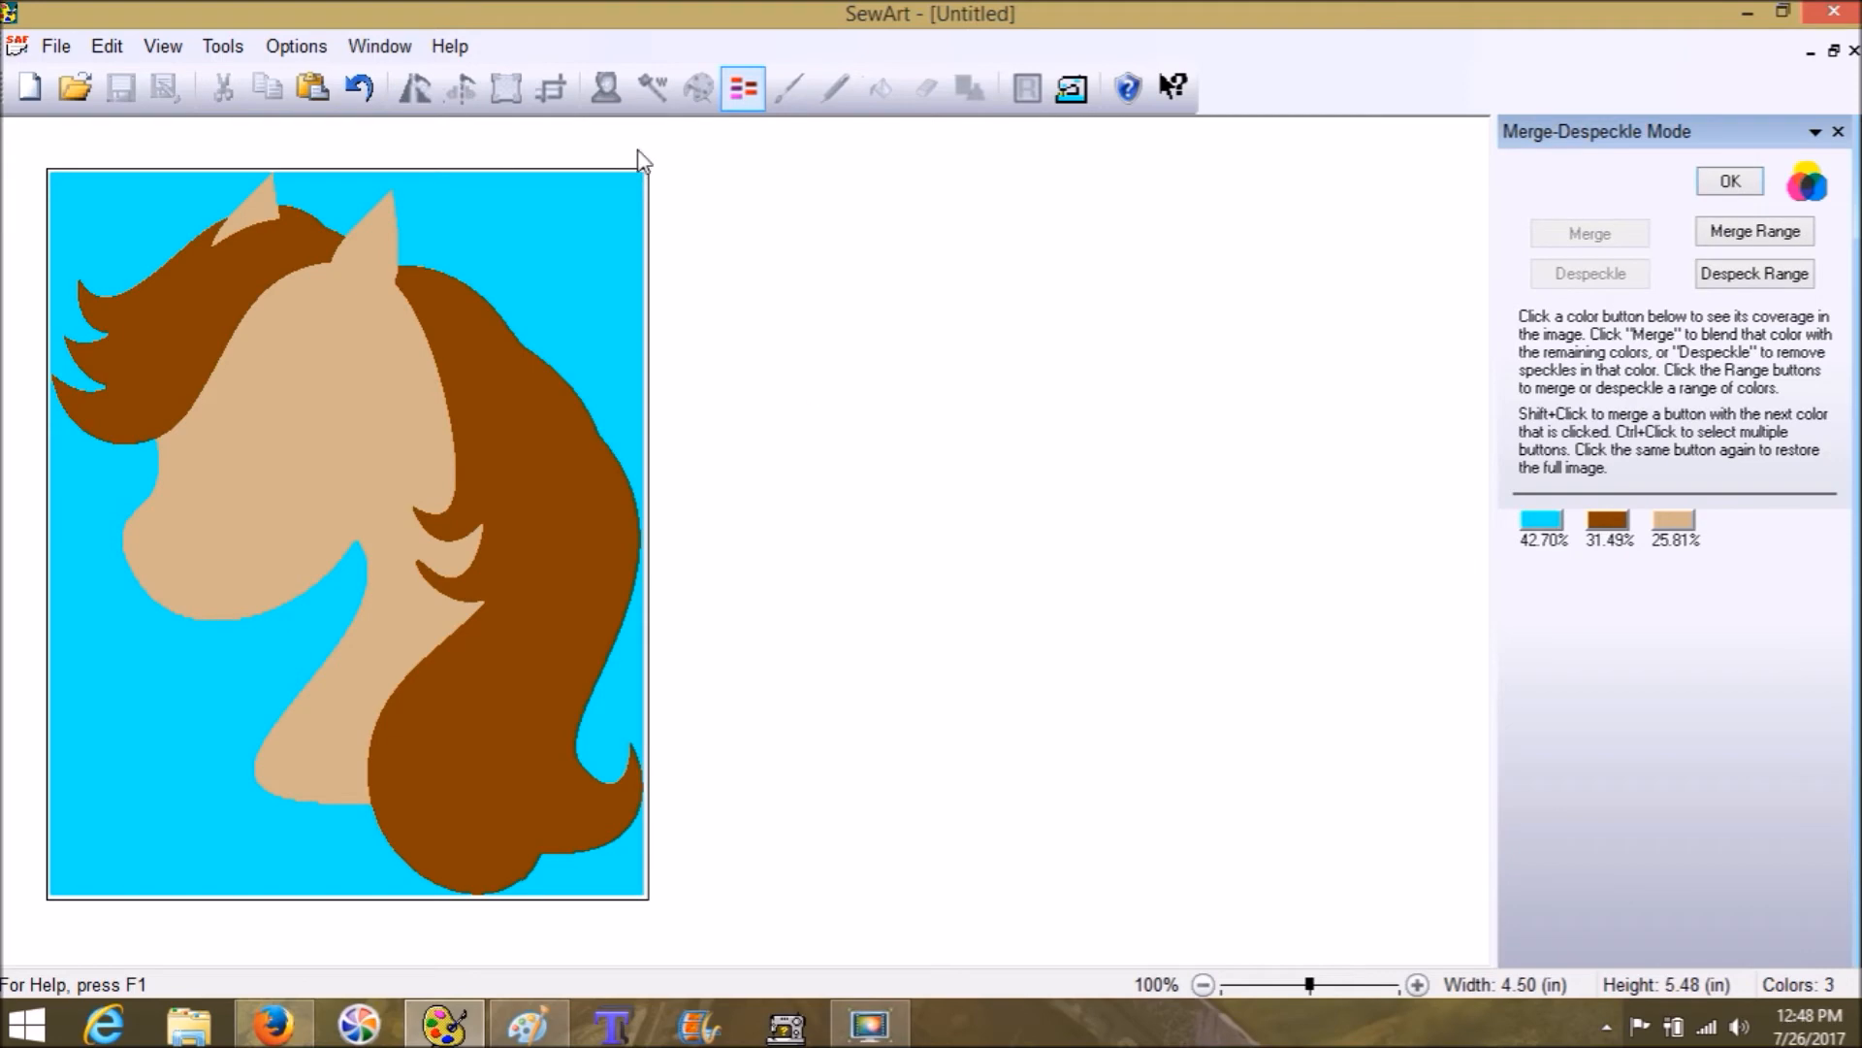
click(747, 95)
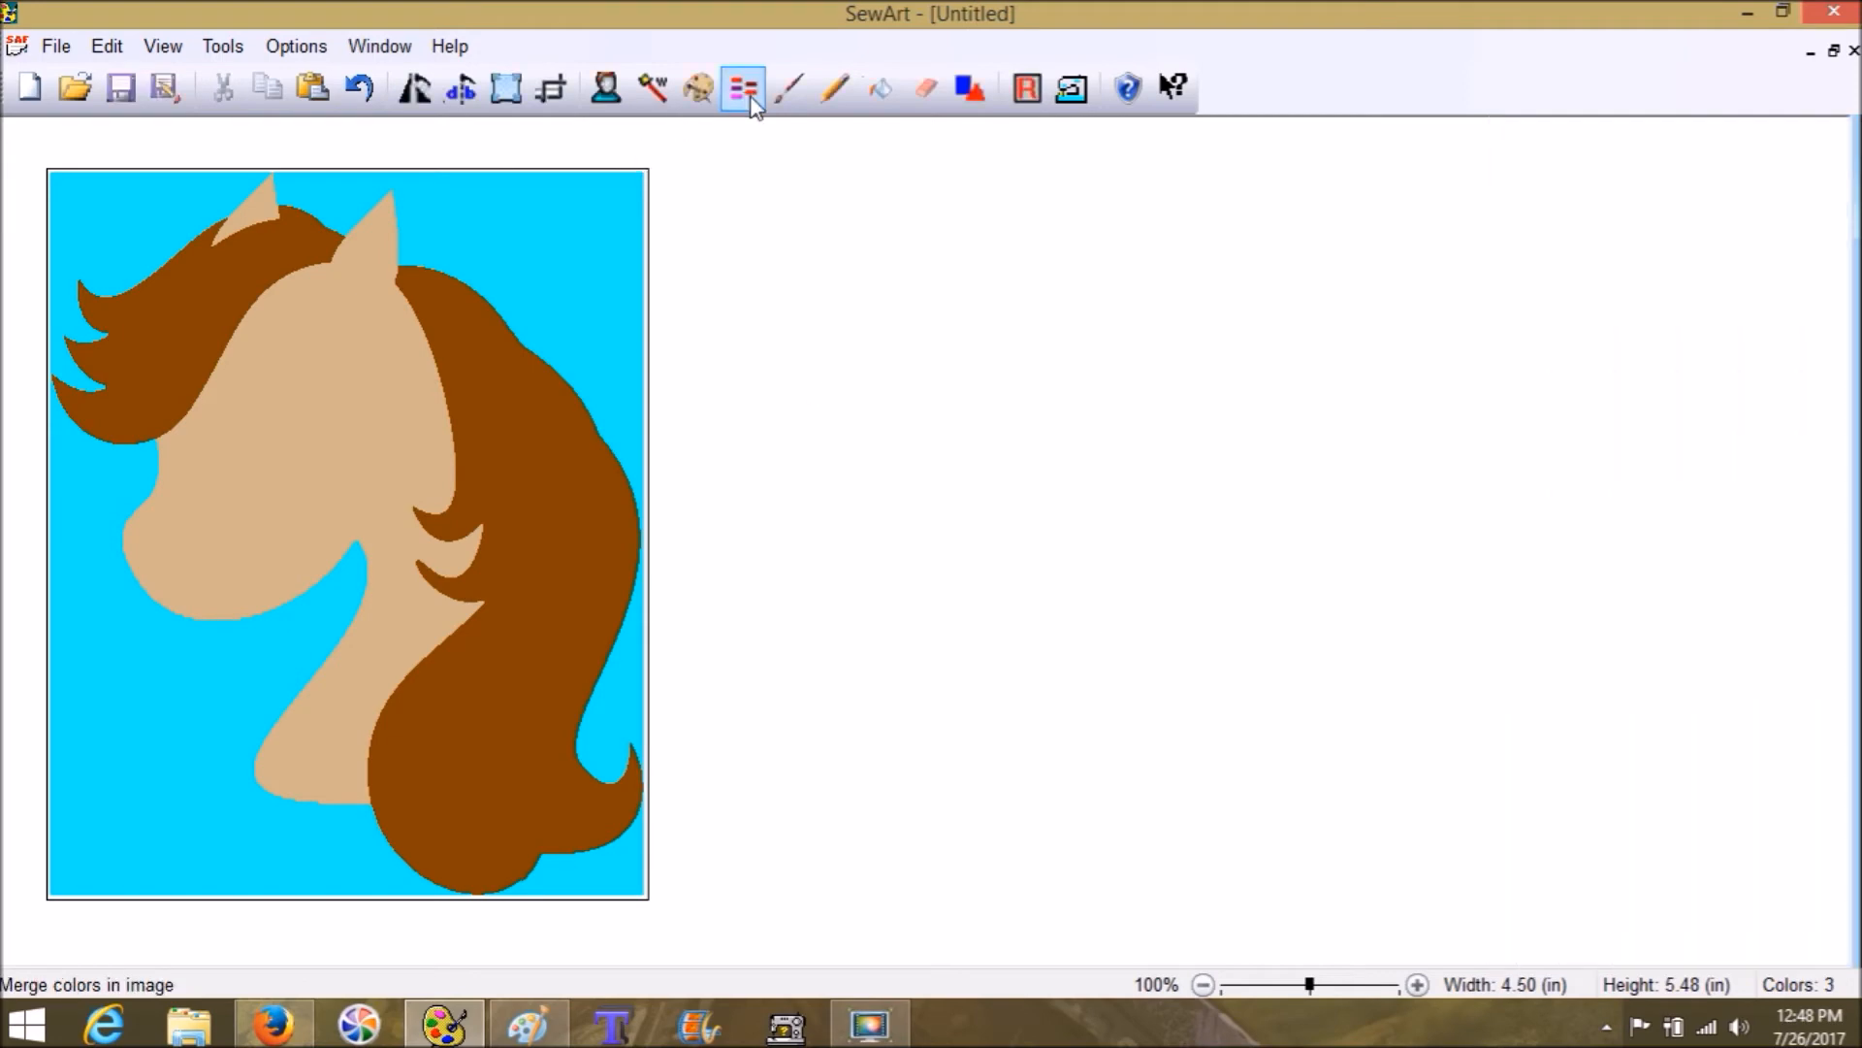
Step: In stitch mode, outline the horse's face and neck with a running border stitch, height 2 and length 20
click(1074, 93)
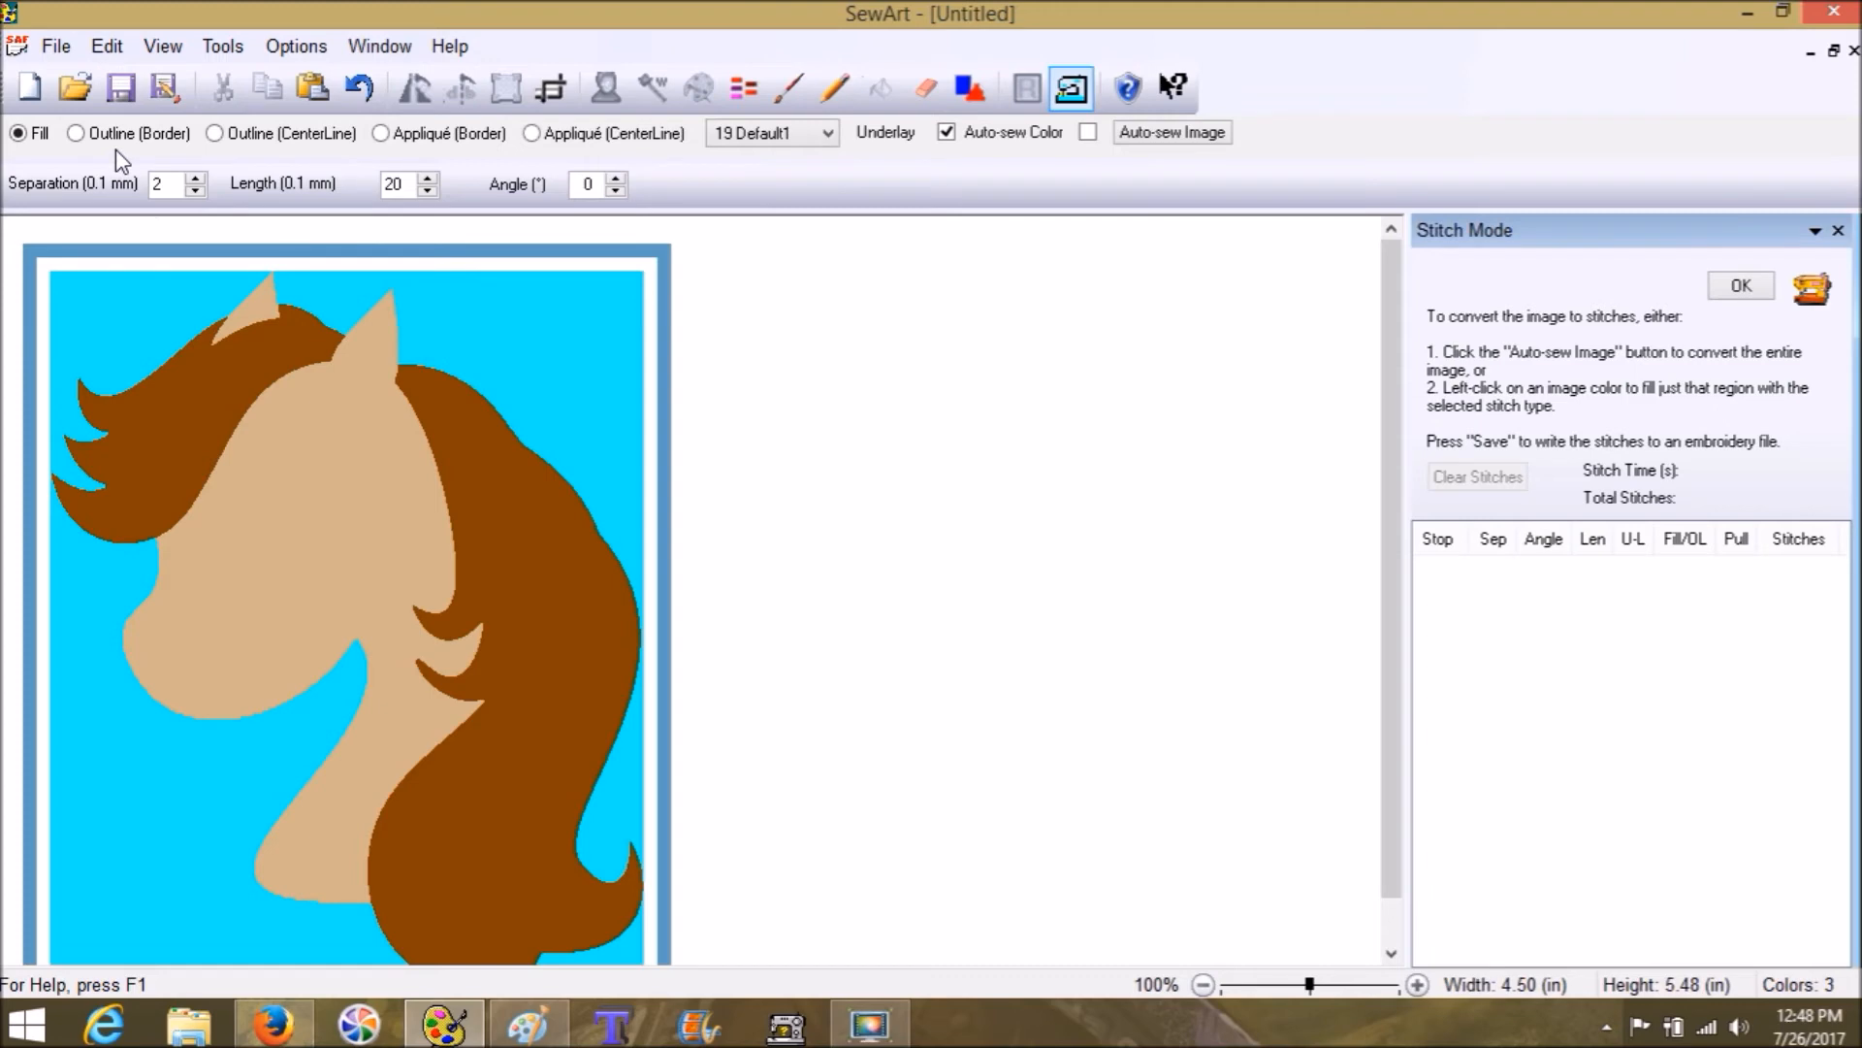
click(76, 134)
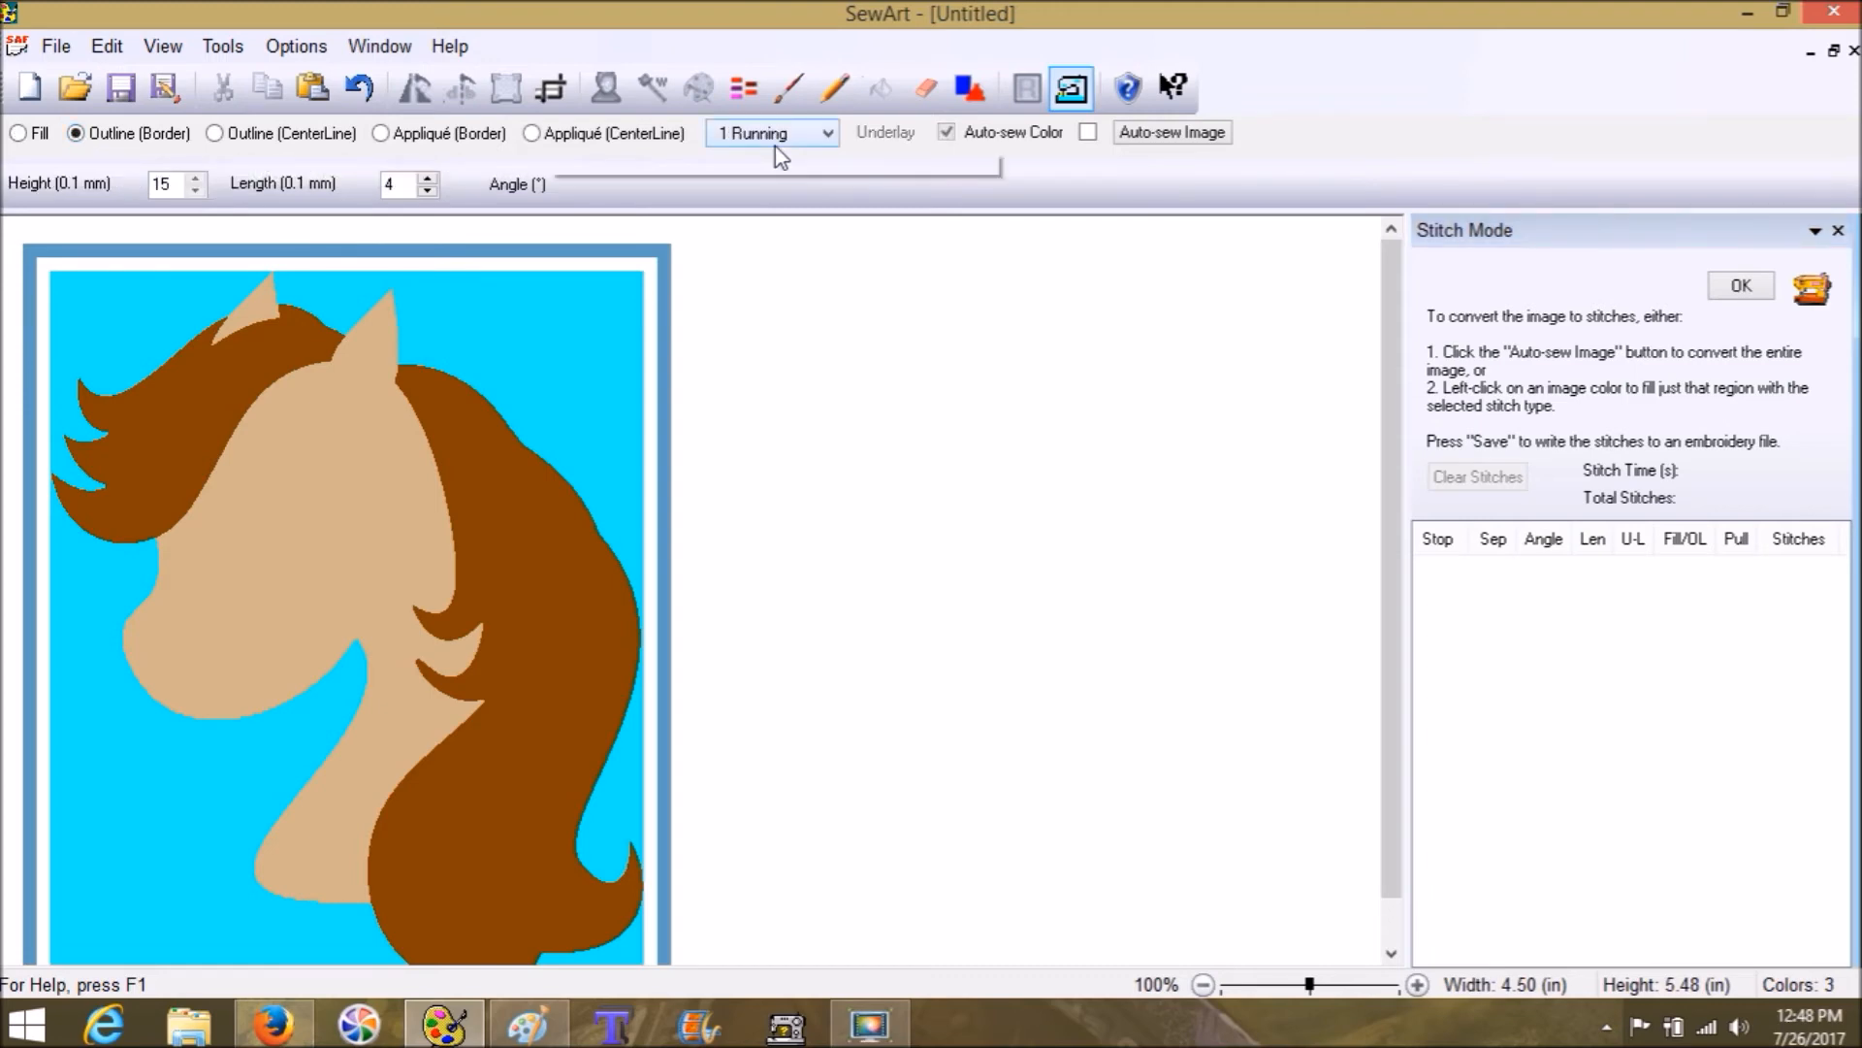
double_click(171, 185)
text(2)
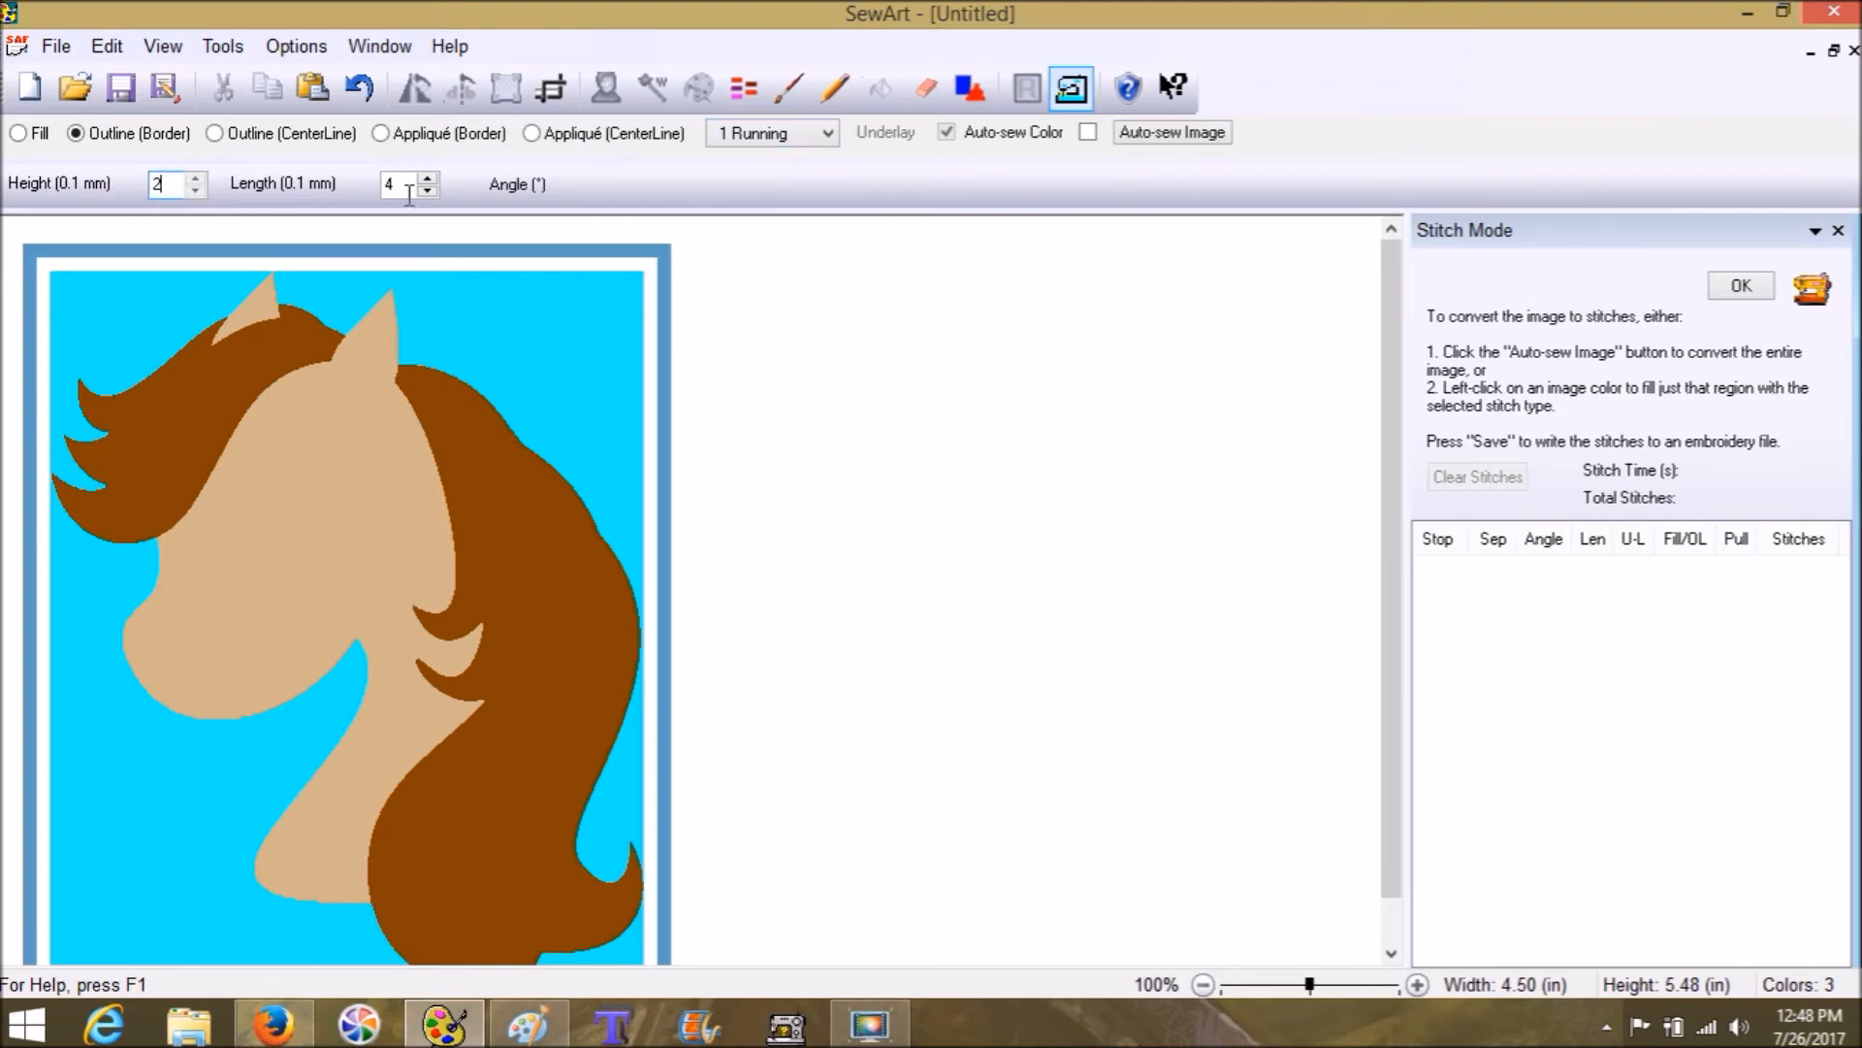
drag(415, 184, 379, 185)
text(20)
click(336, 899)
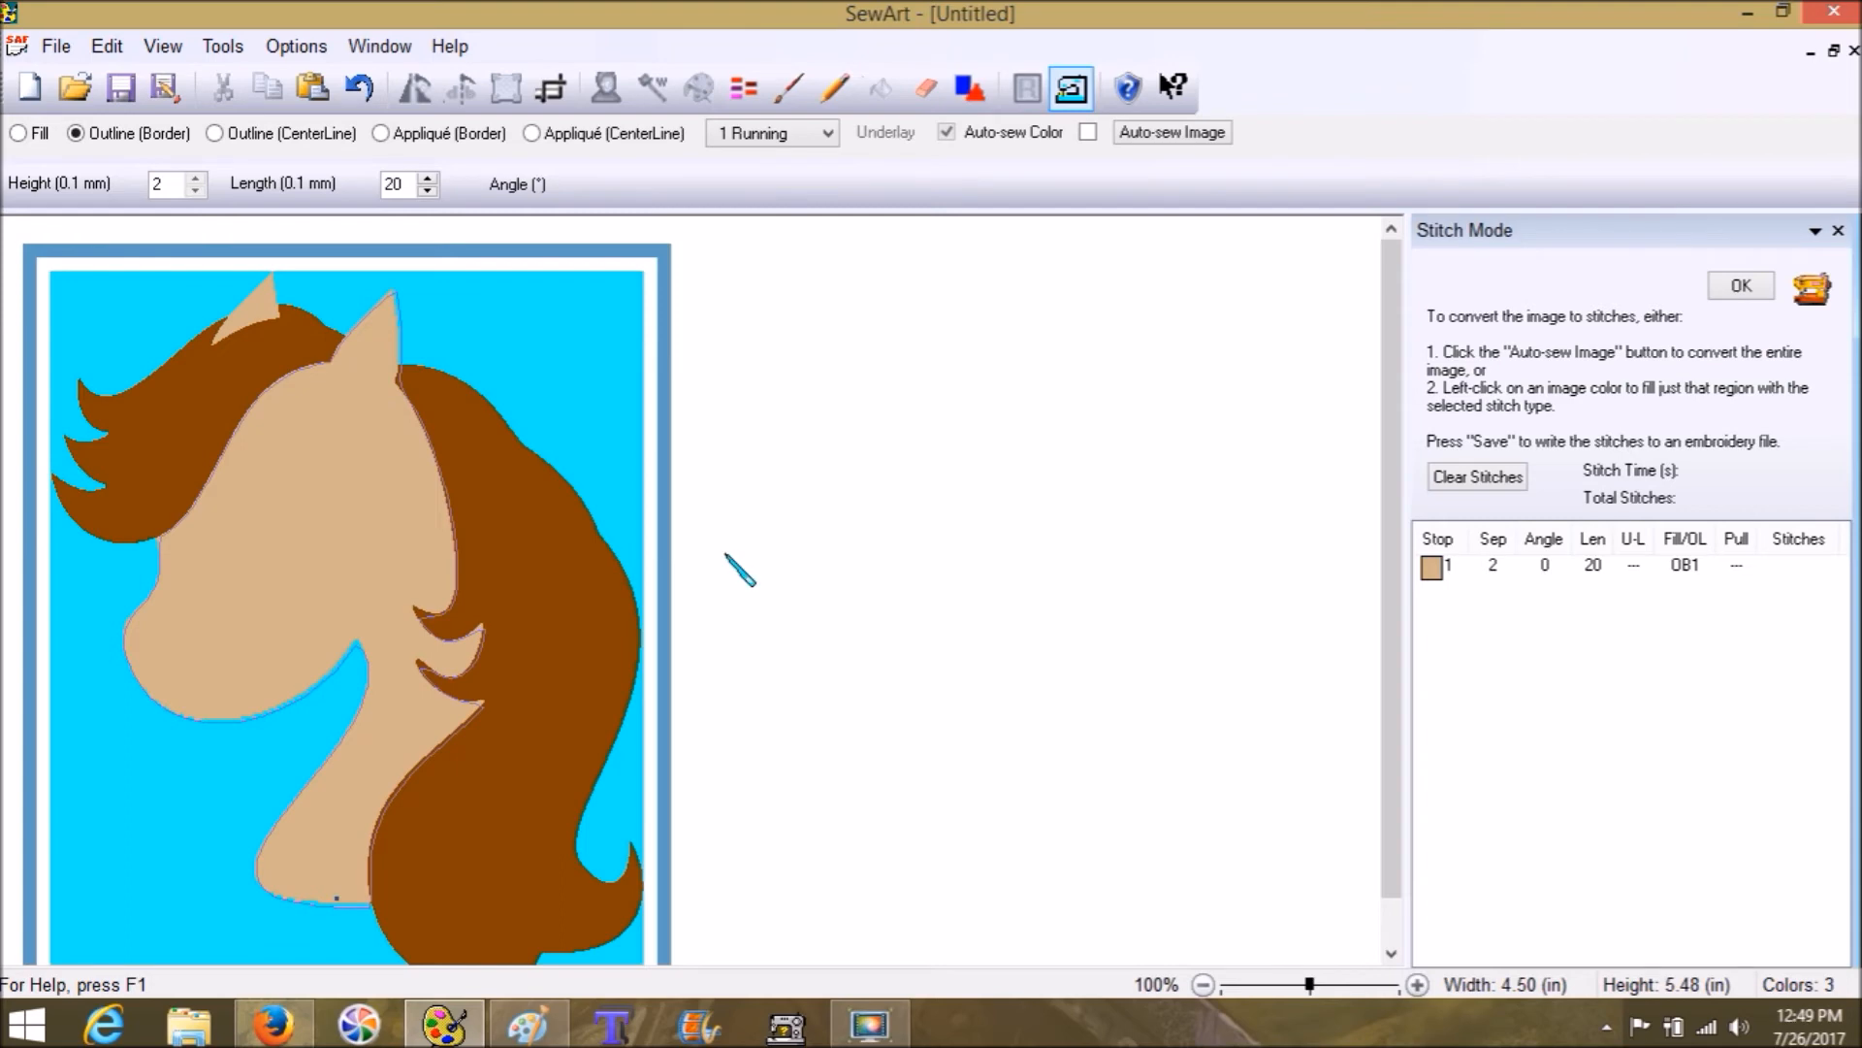
Step: Add a running border outline around the separate tan ear behind the forelock using the same stitch settings
right_click(1433, 567)
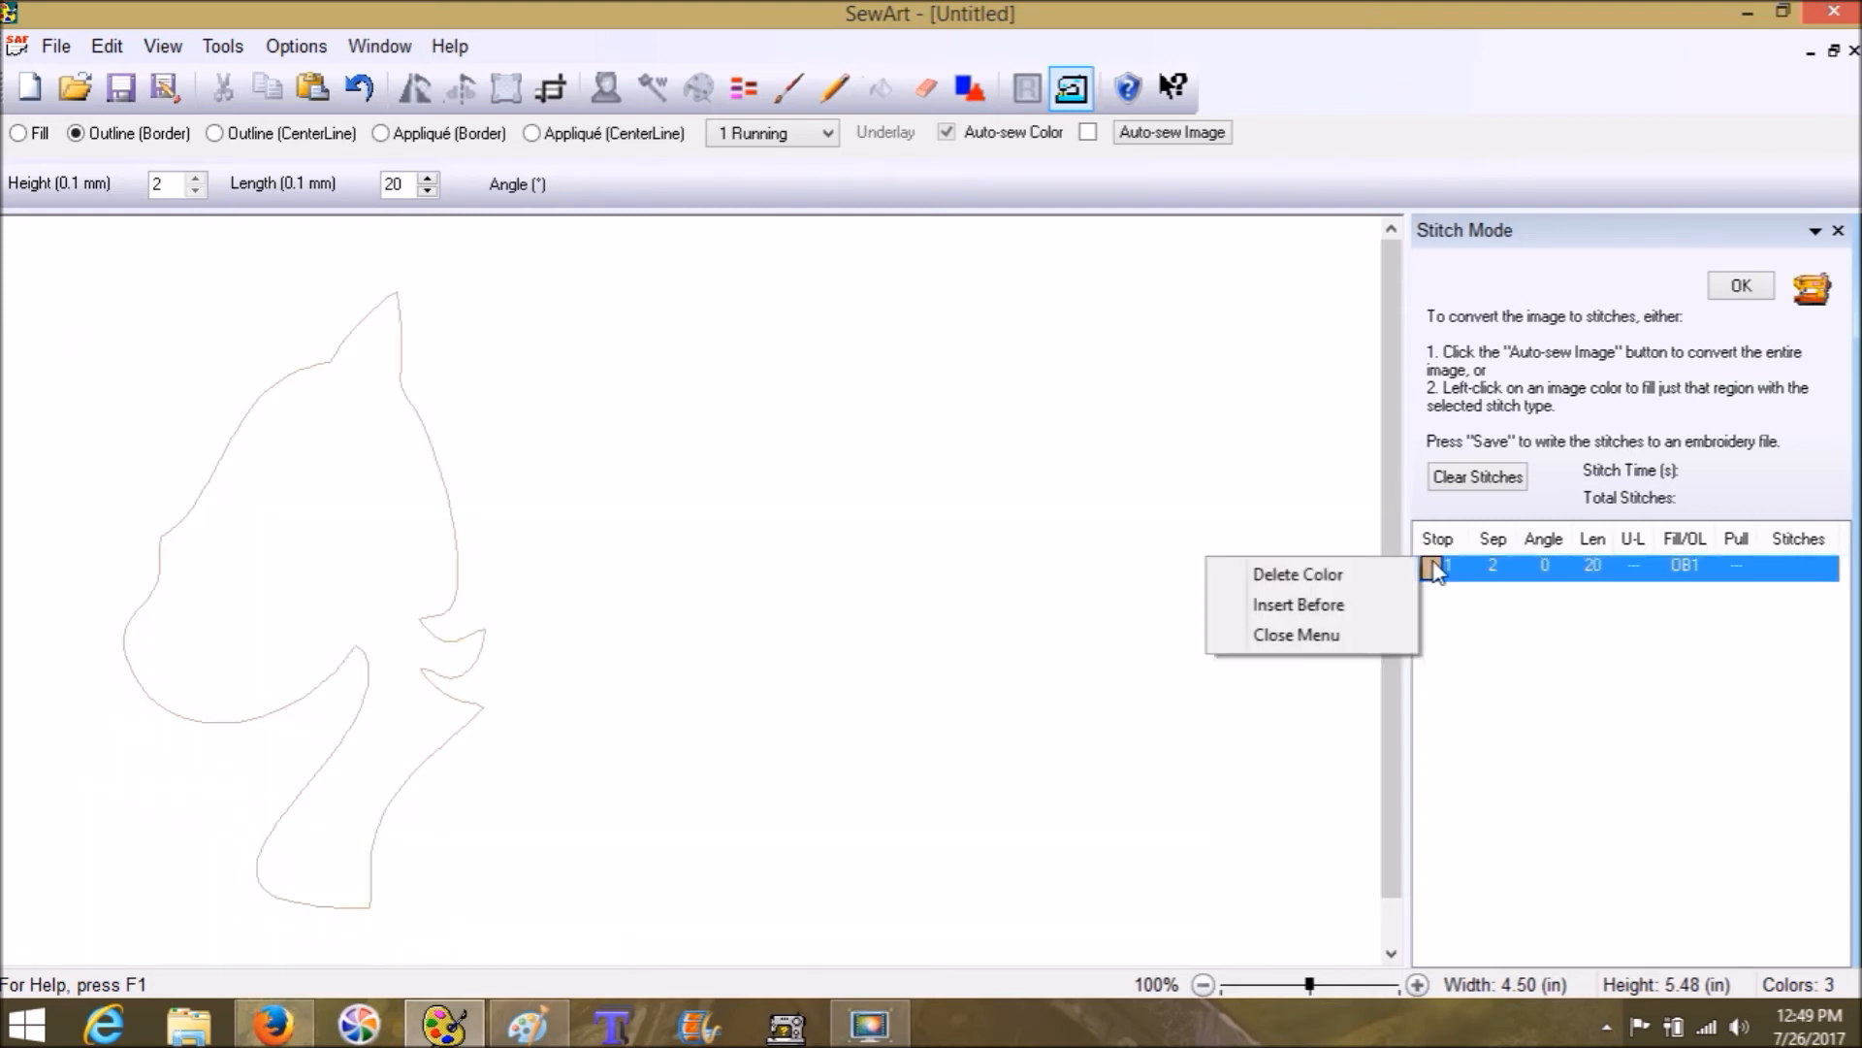
click(1358, 642)
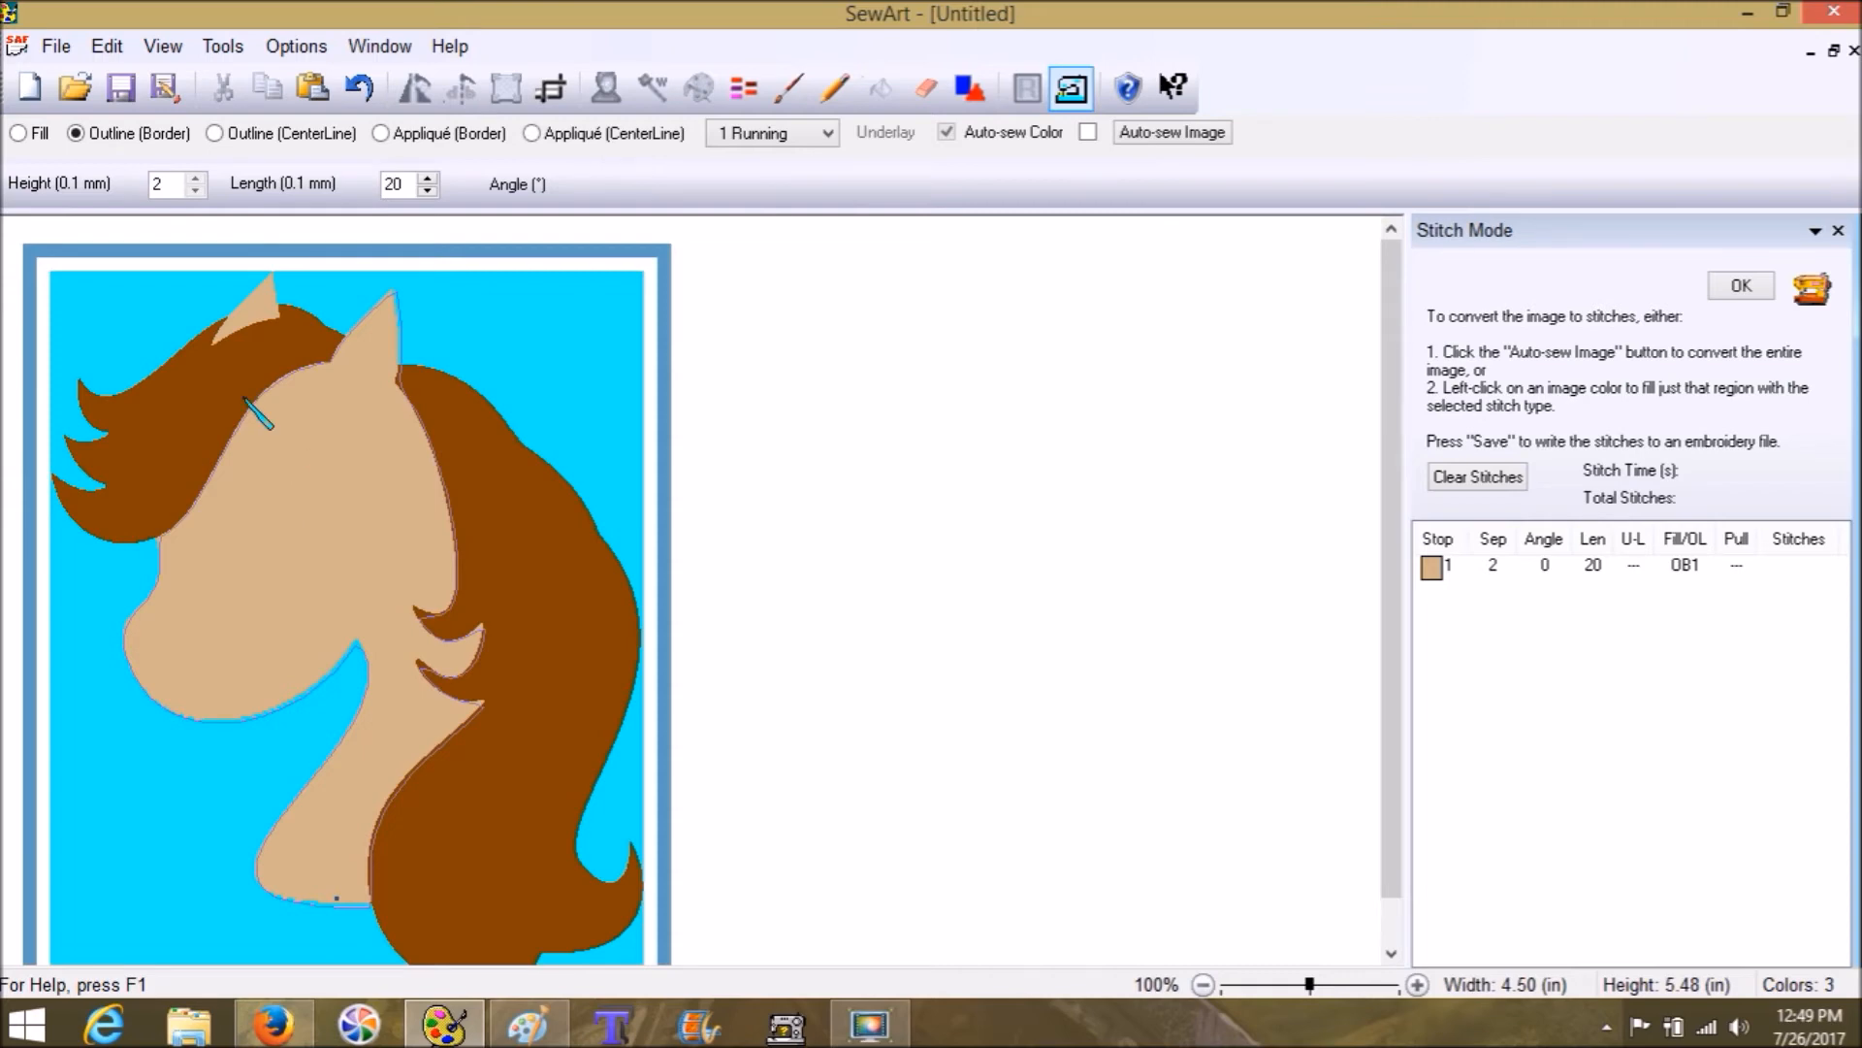
click(256, 309)
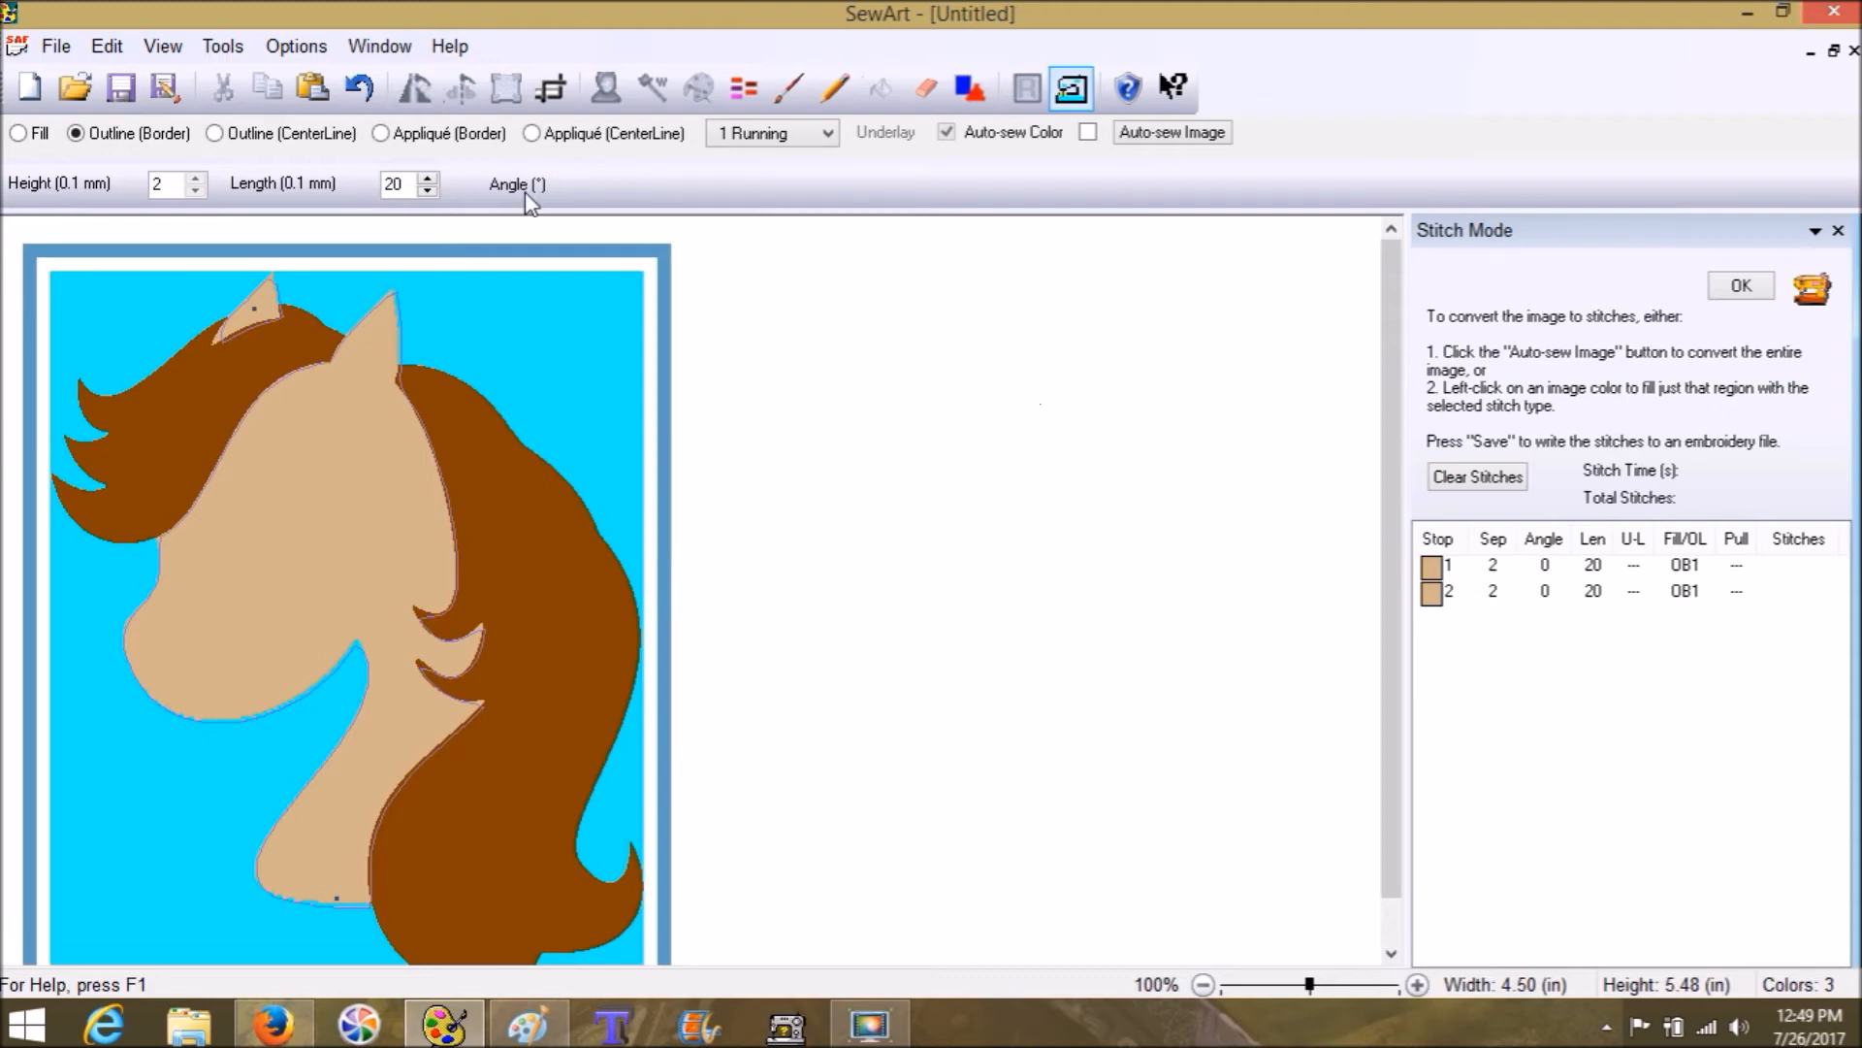
Step: Convert the brown forelock and mane to fill stitches with the 19 Default1 pattern, separation 2, length 20 and angle 0
click(21, 136)
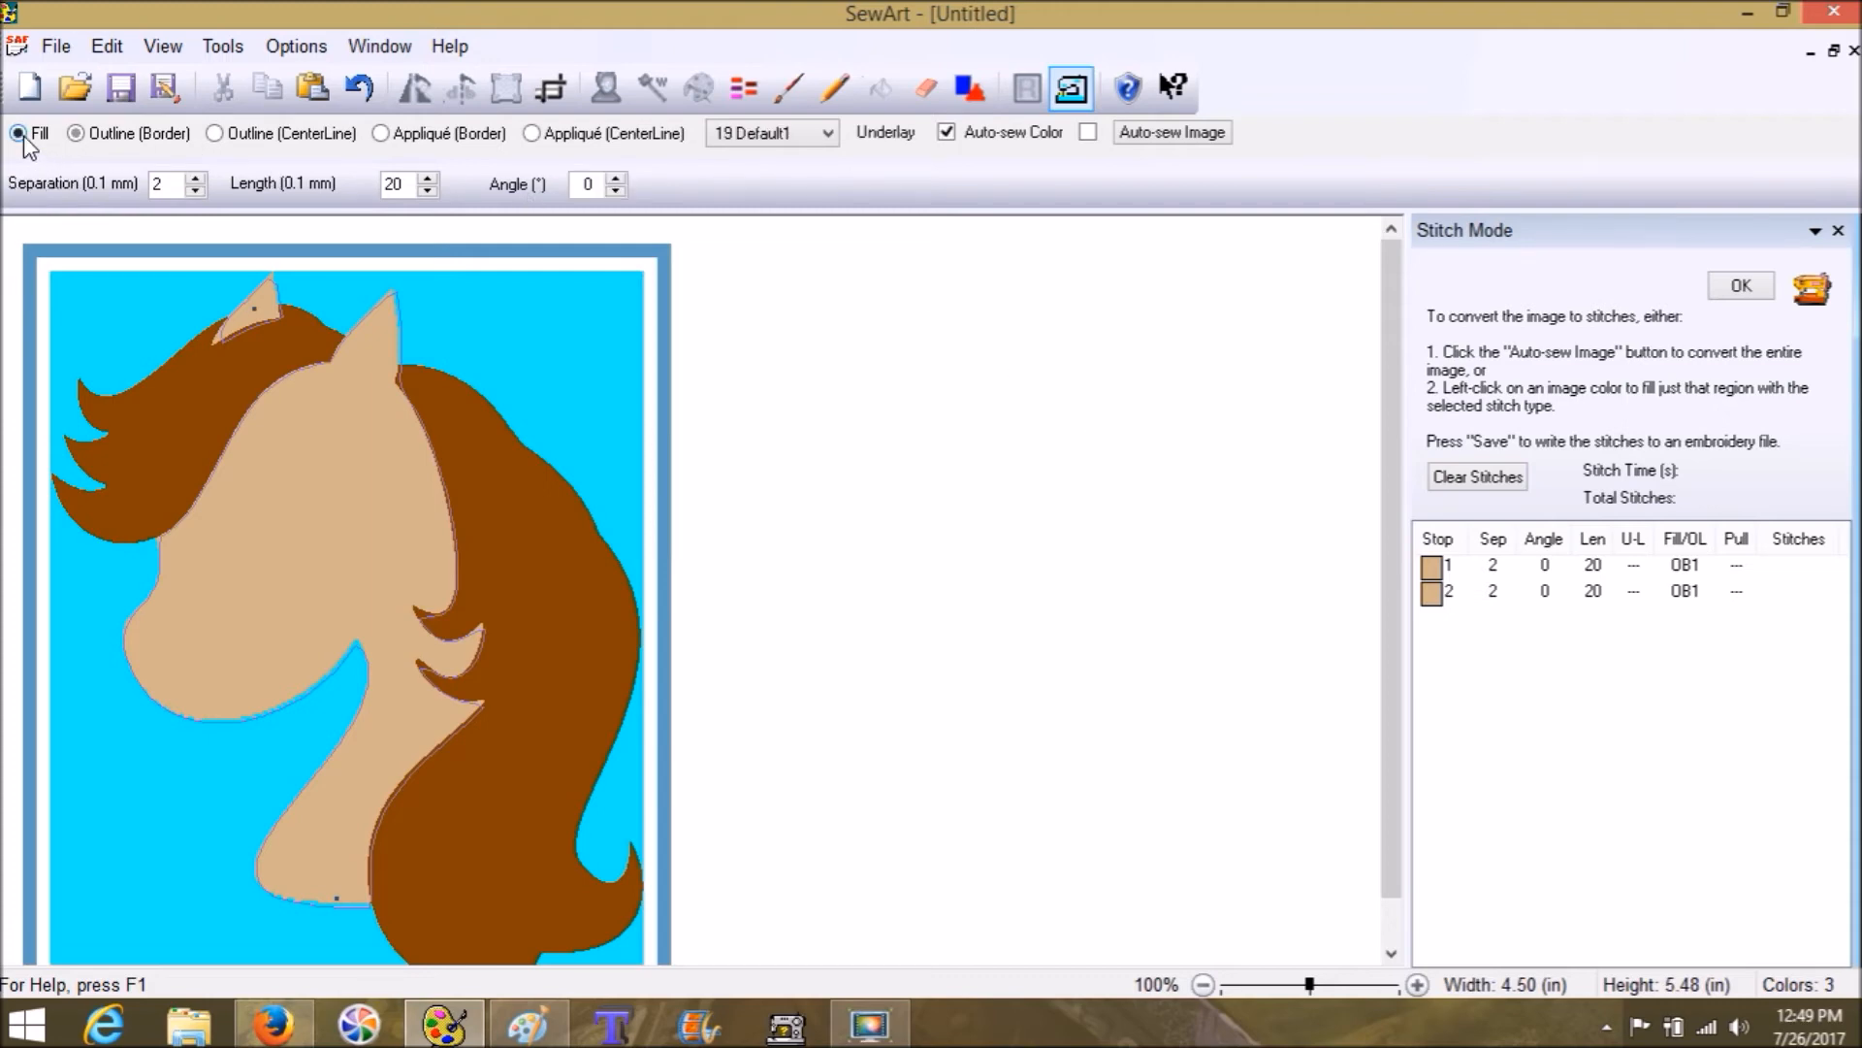
click(136, 403)
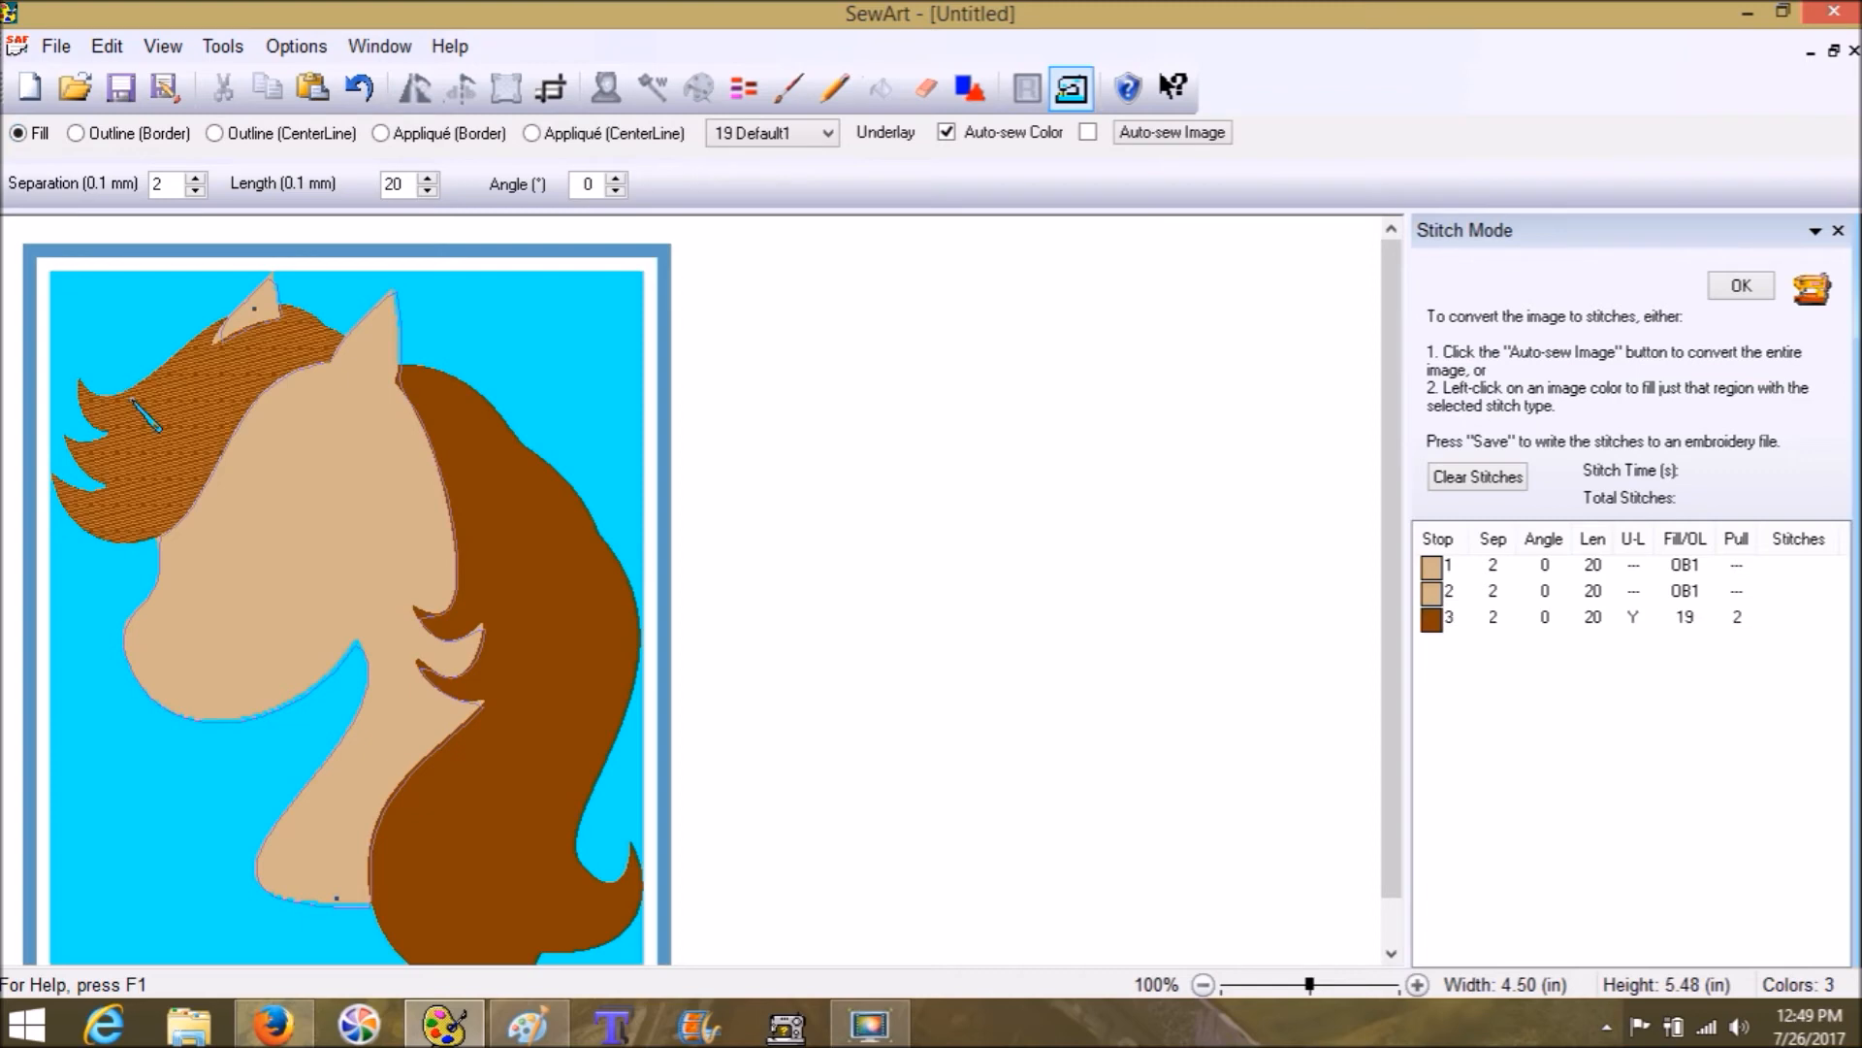
click(425, 392)
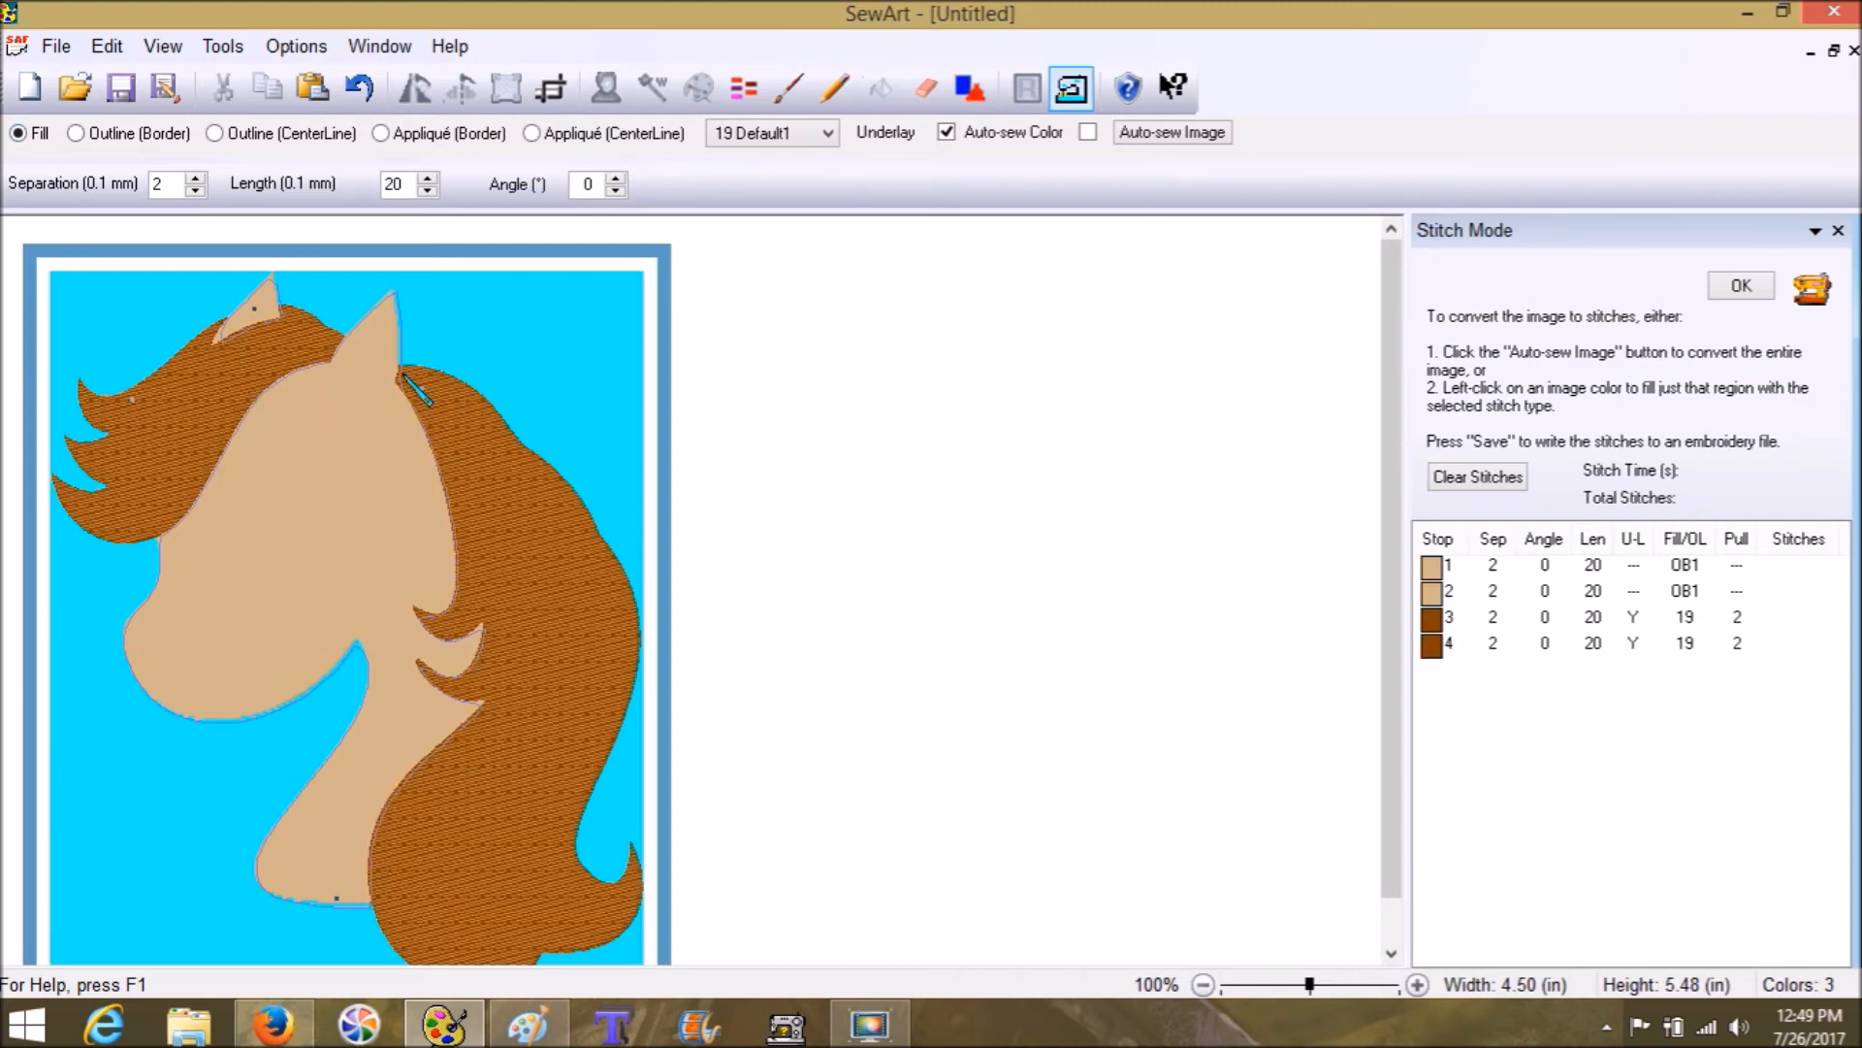
Step: Save the stitches to the Desktop as the Brother embroidery file "horse head feltie", without saving the image file
click(55, 46)
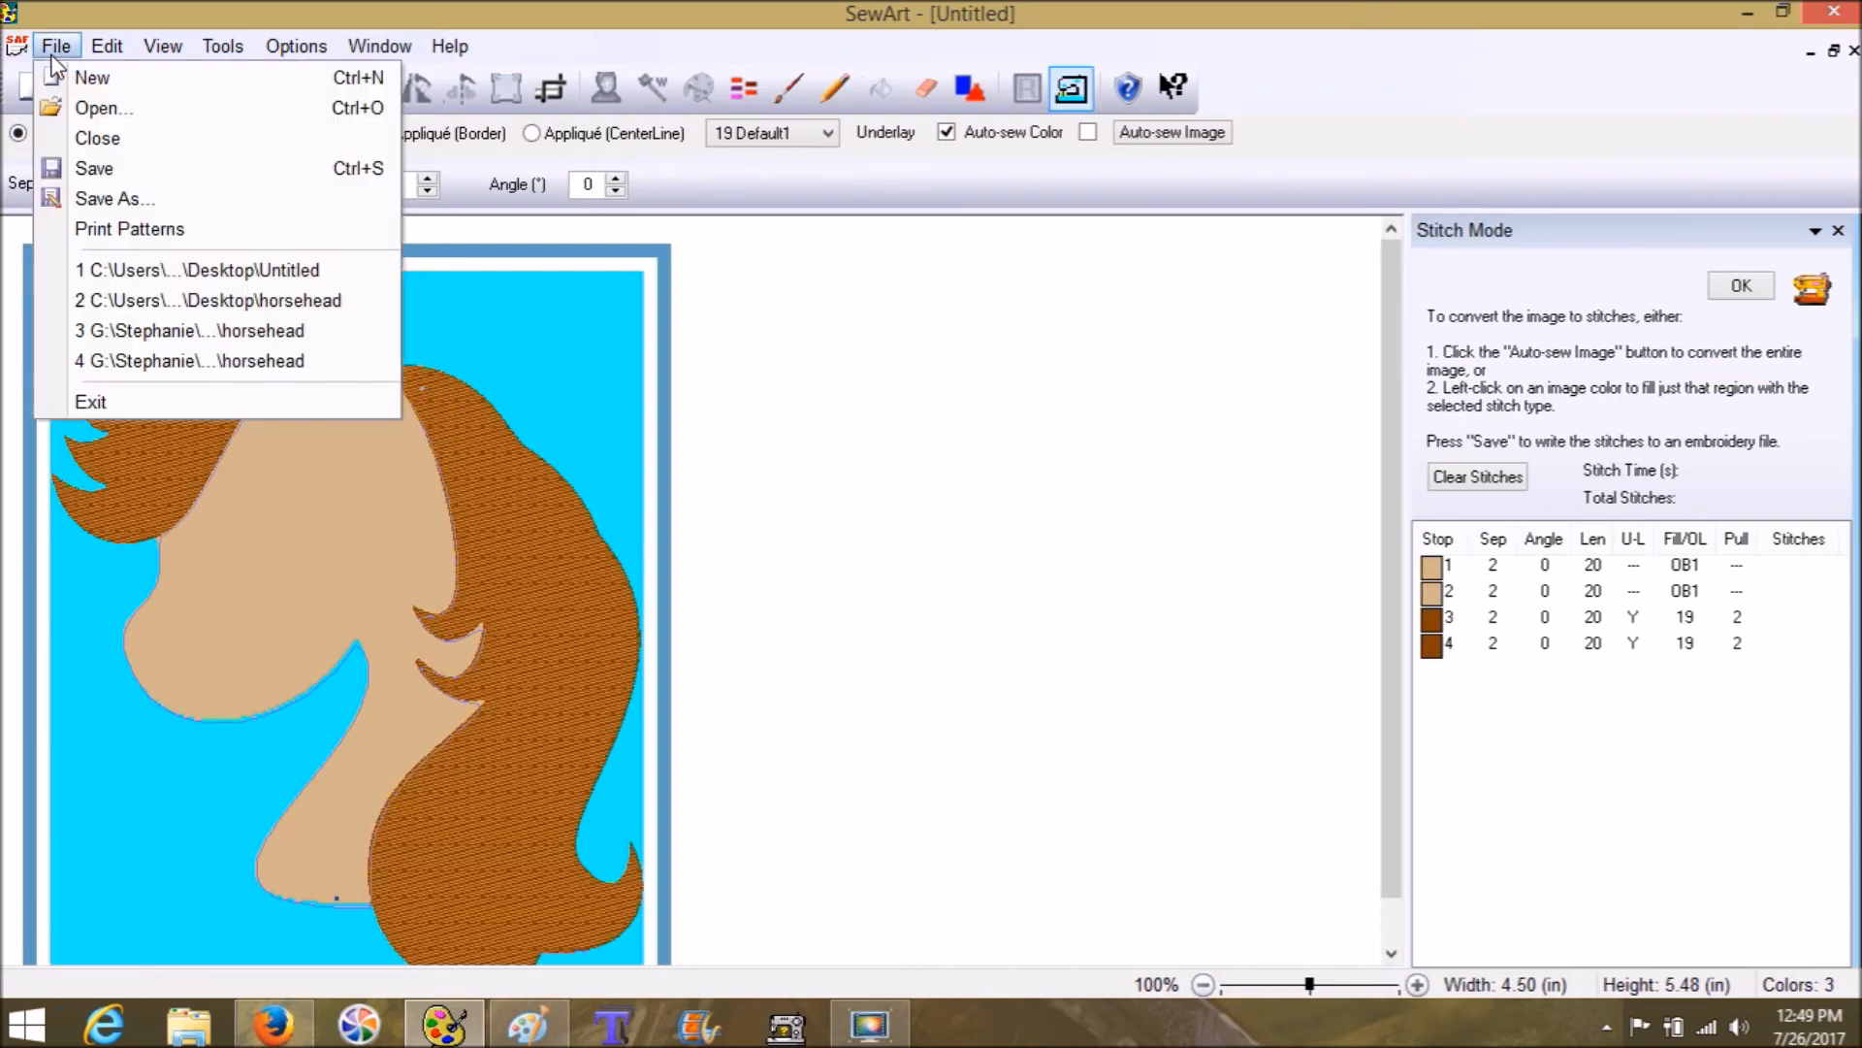
click(125, 196)
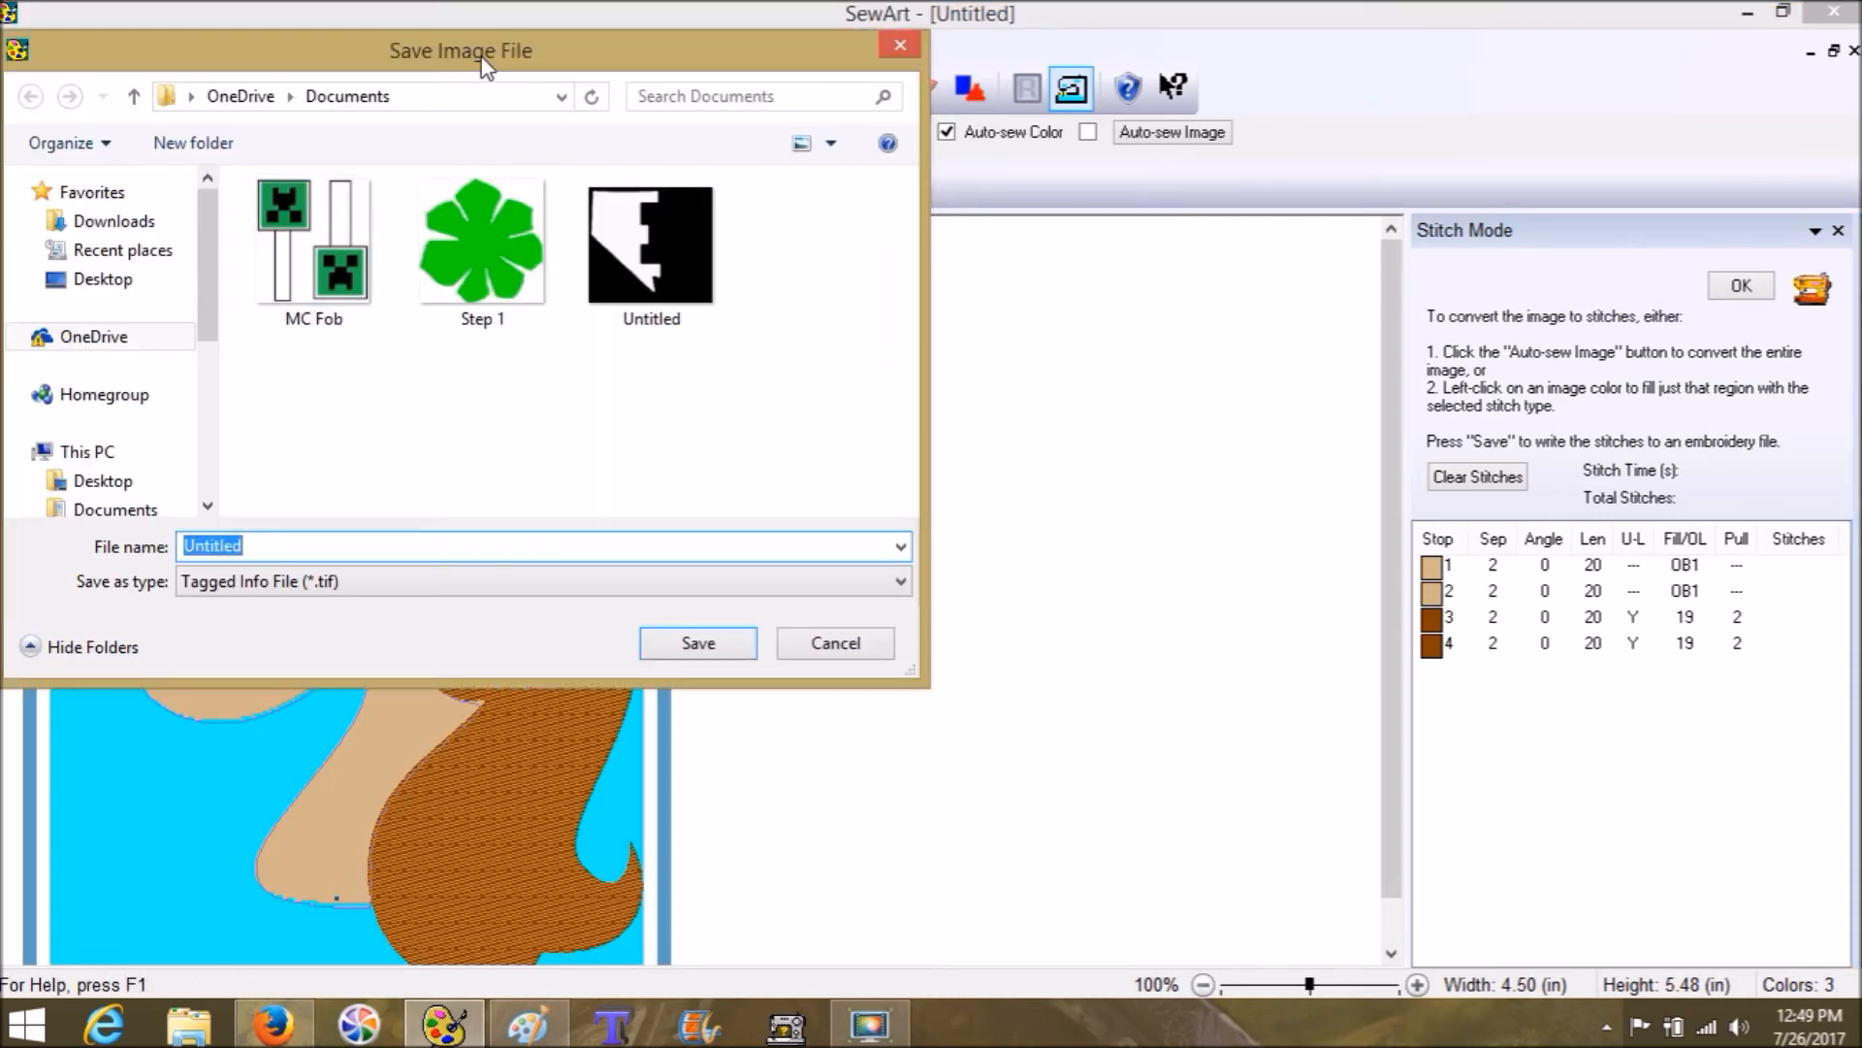
click(851, 648)
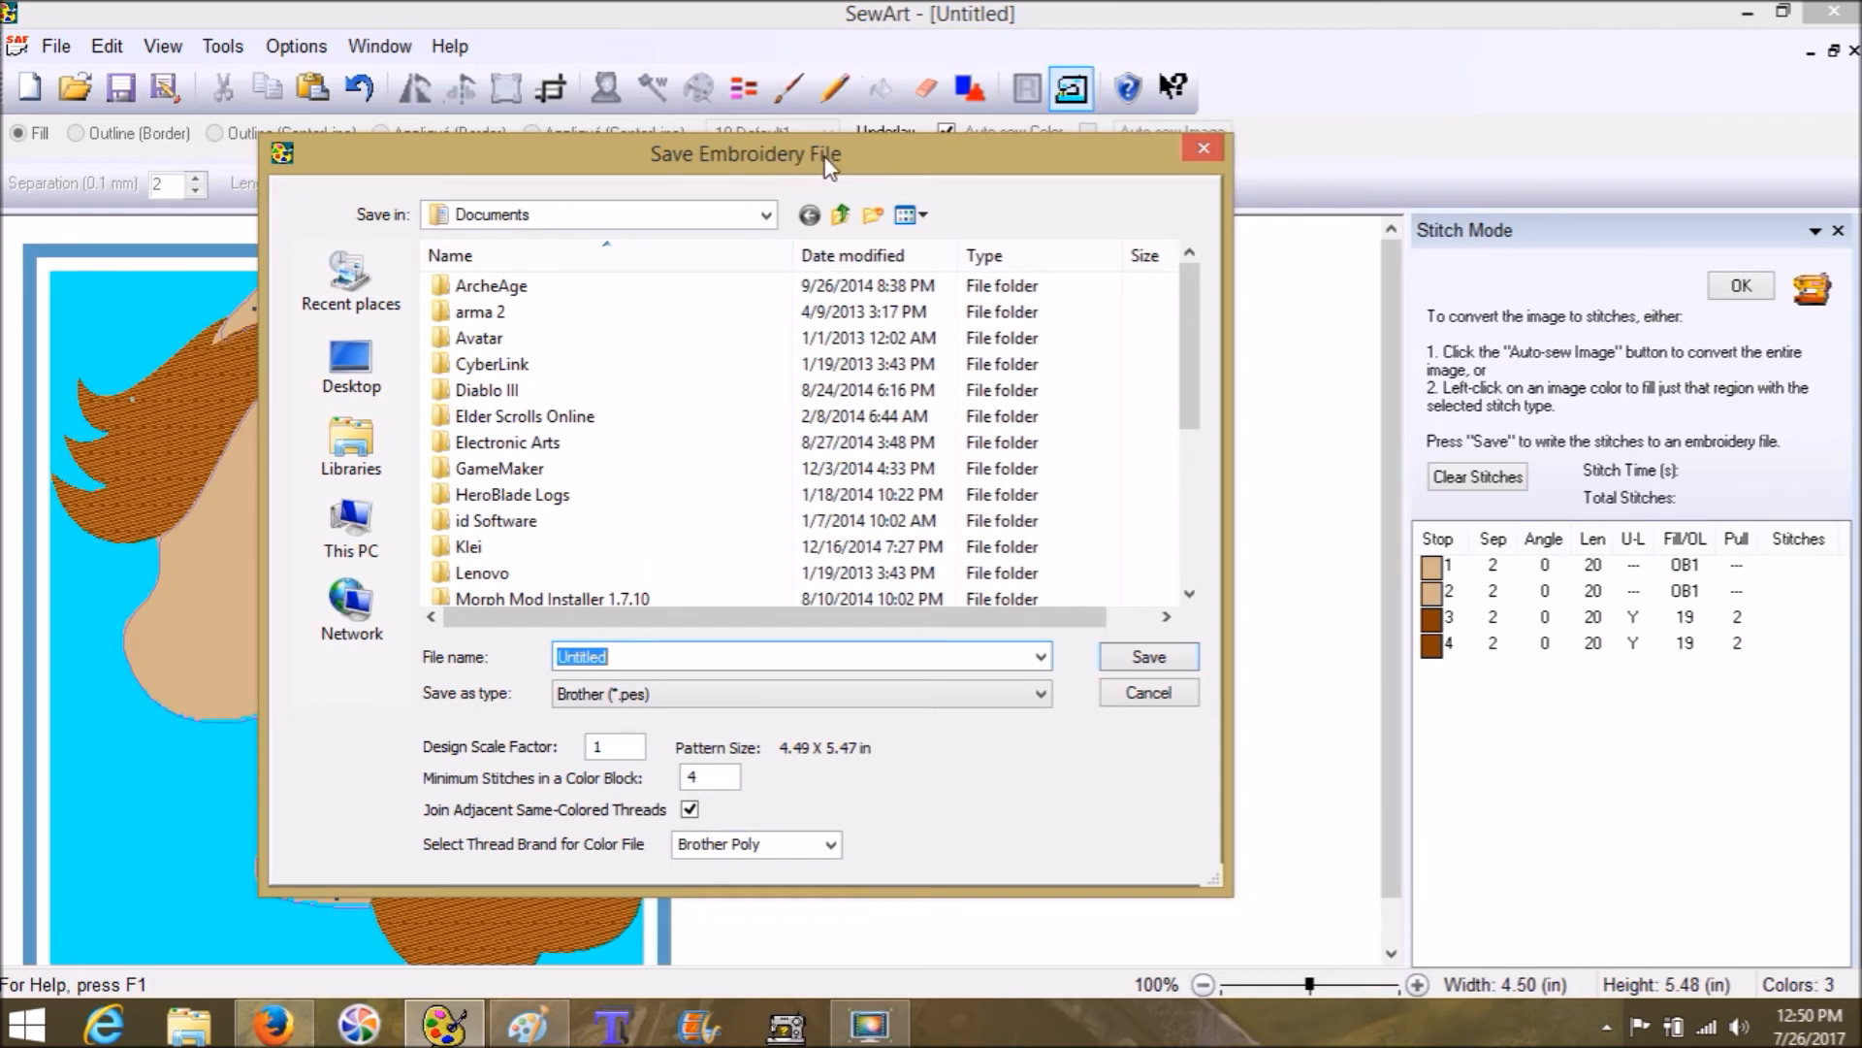
click(357, 365)
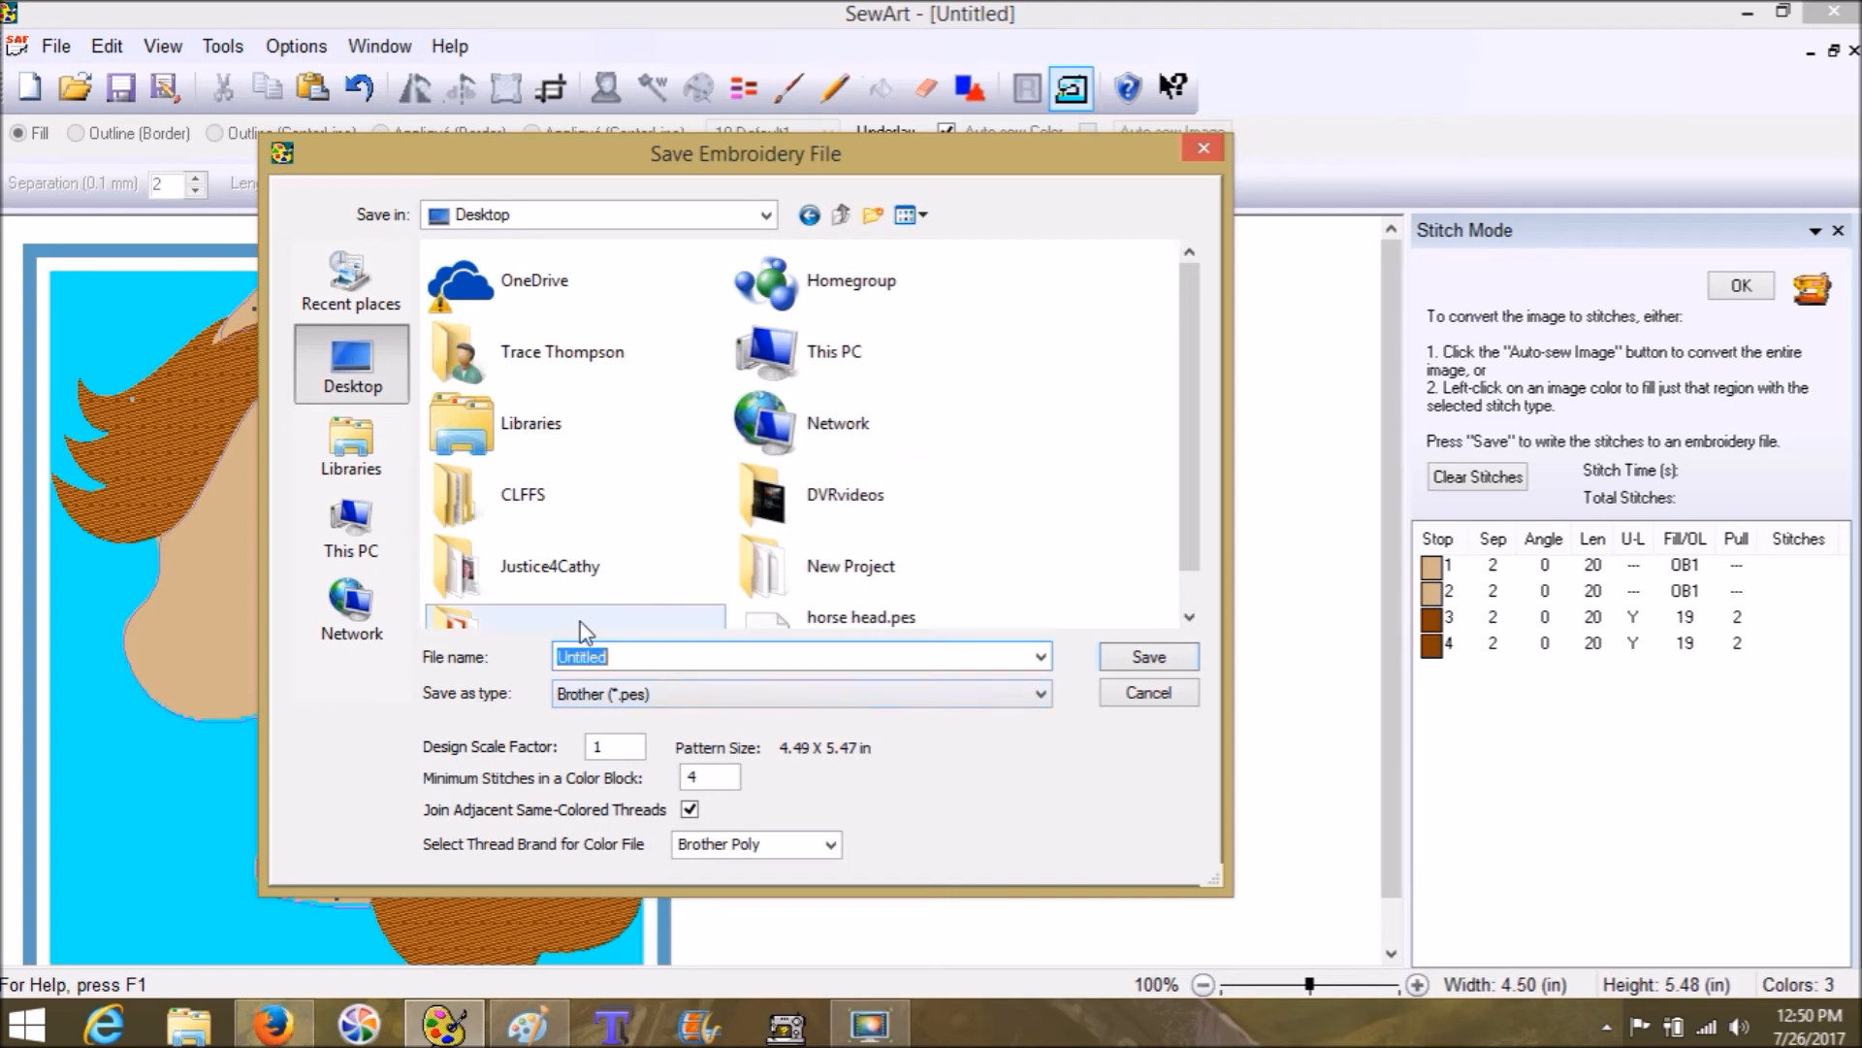
drag(1192, 532, 1214, 556)
click(922, 593)
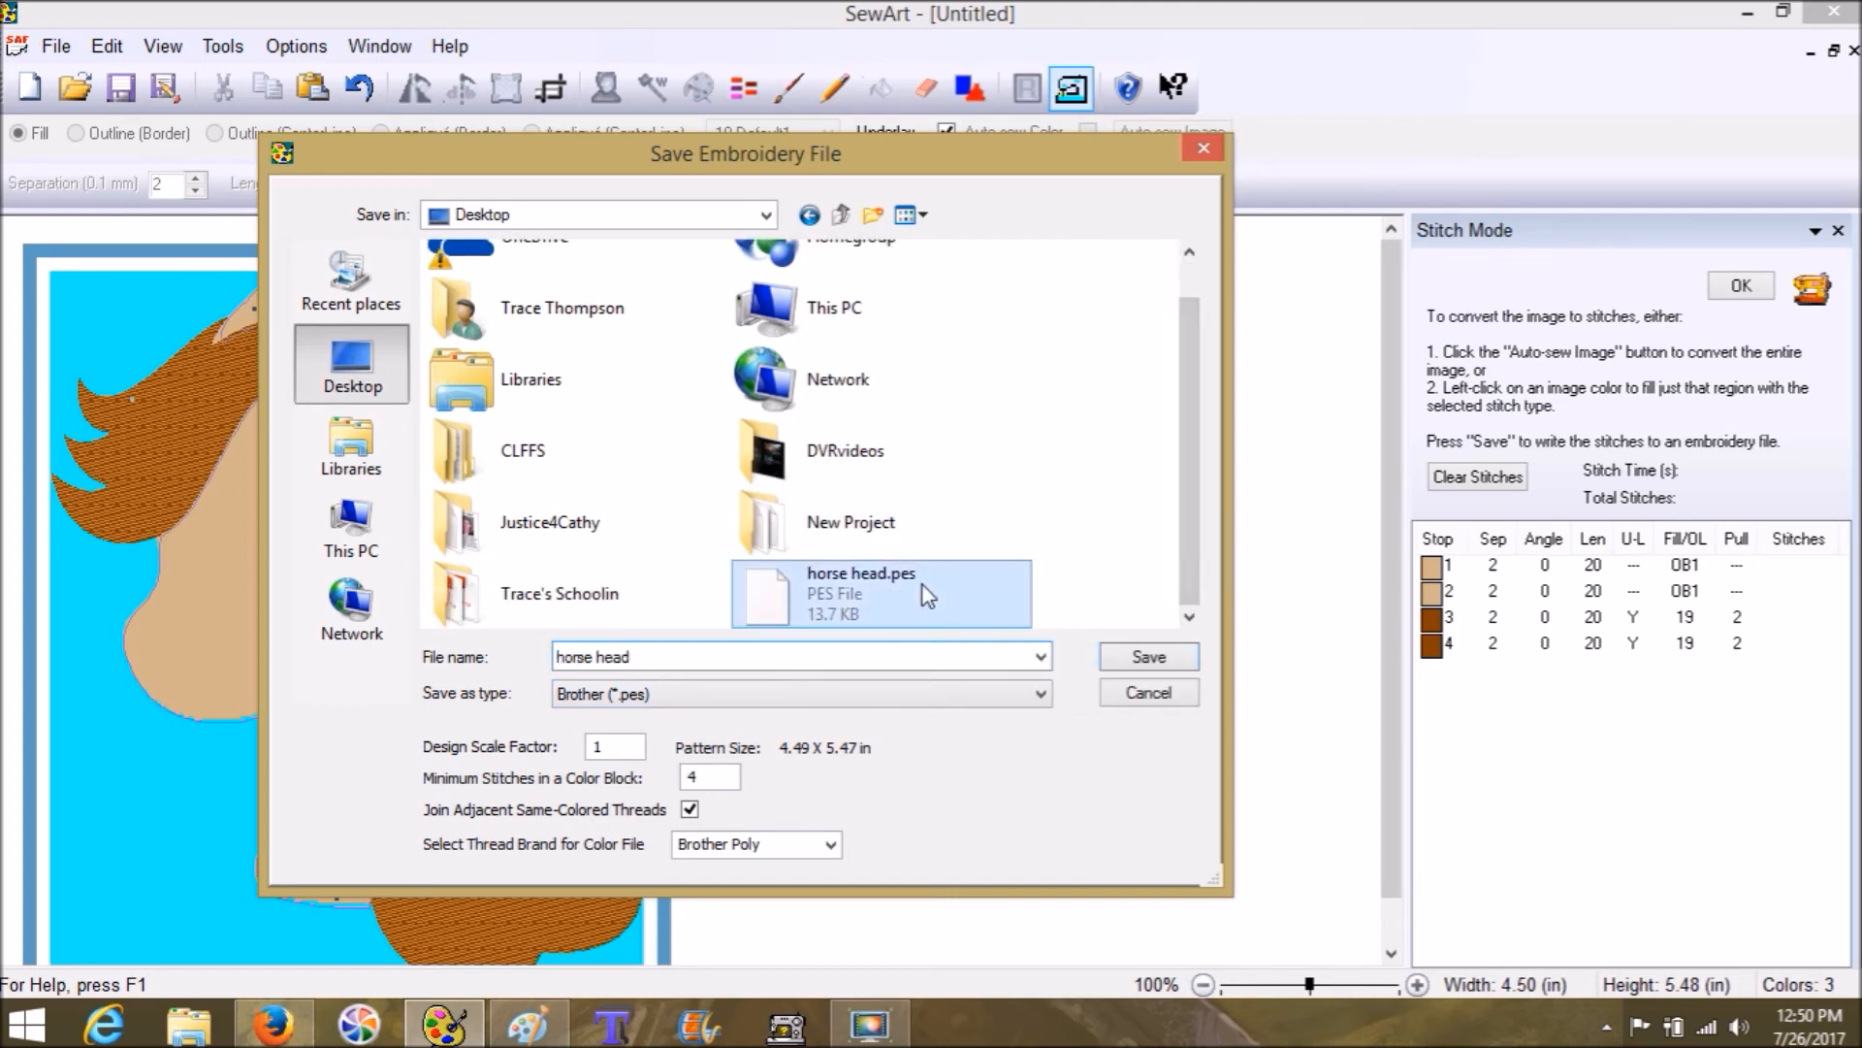
click(724, 661)
double_click(724, 661)
click(723, 661)
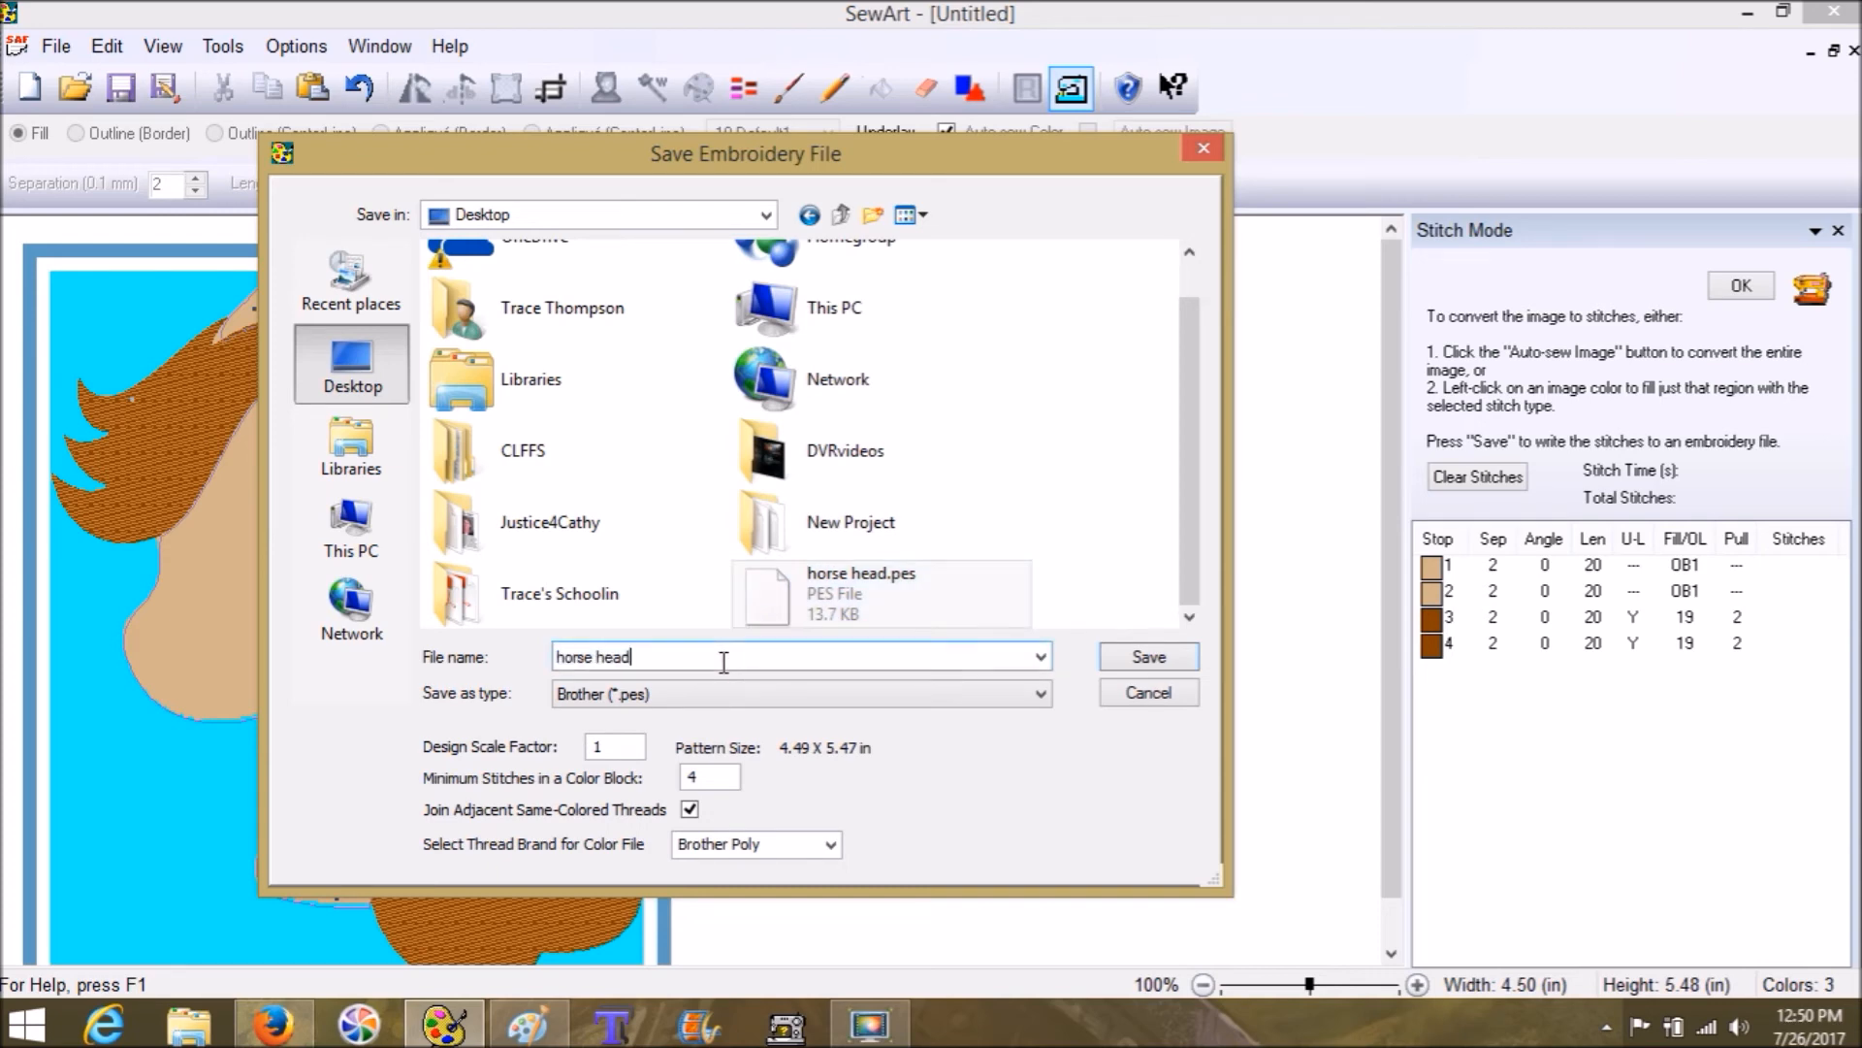
text(feltie)
click(1152, 662)
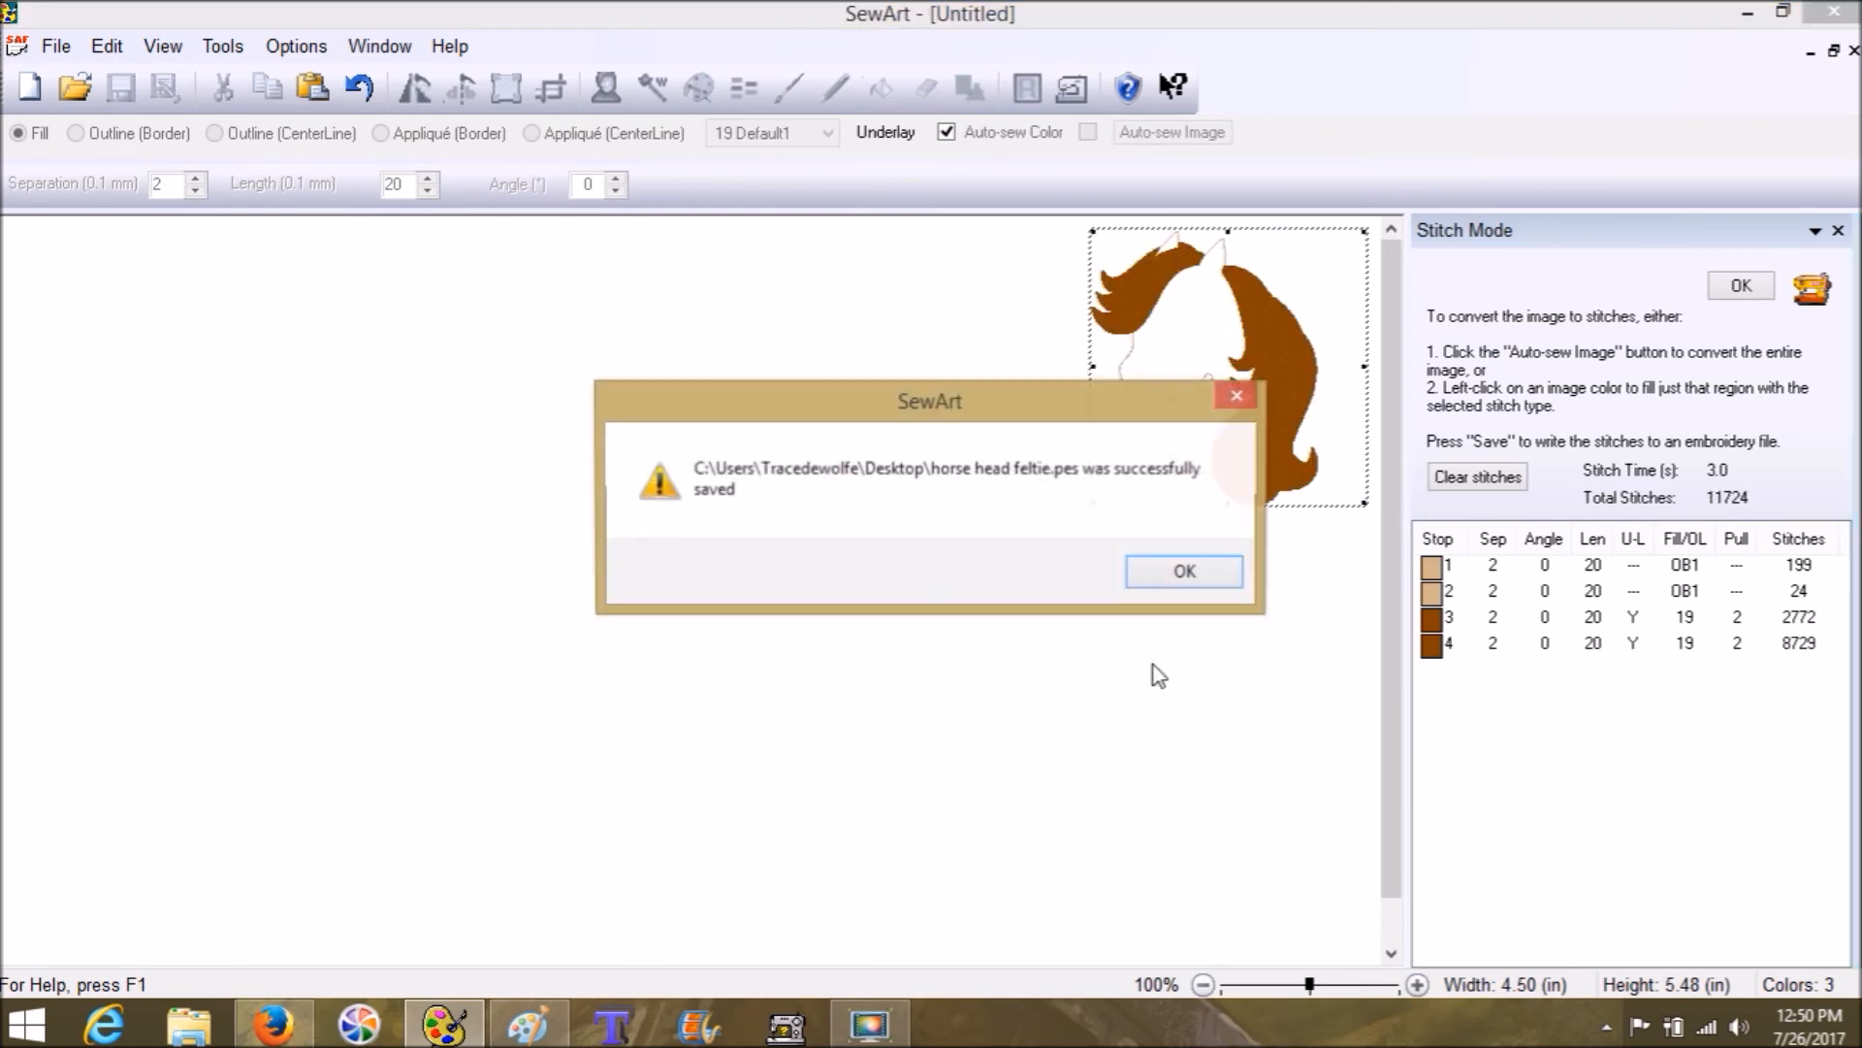
click(1164, 574)
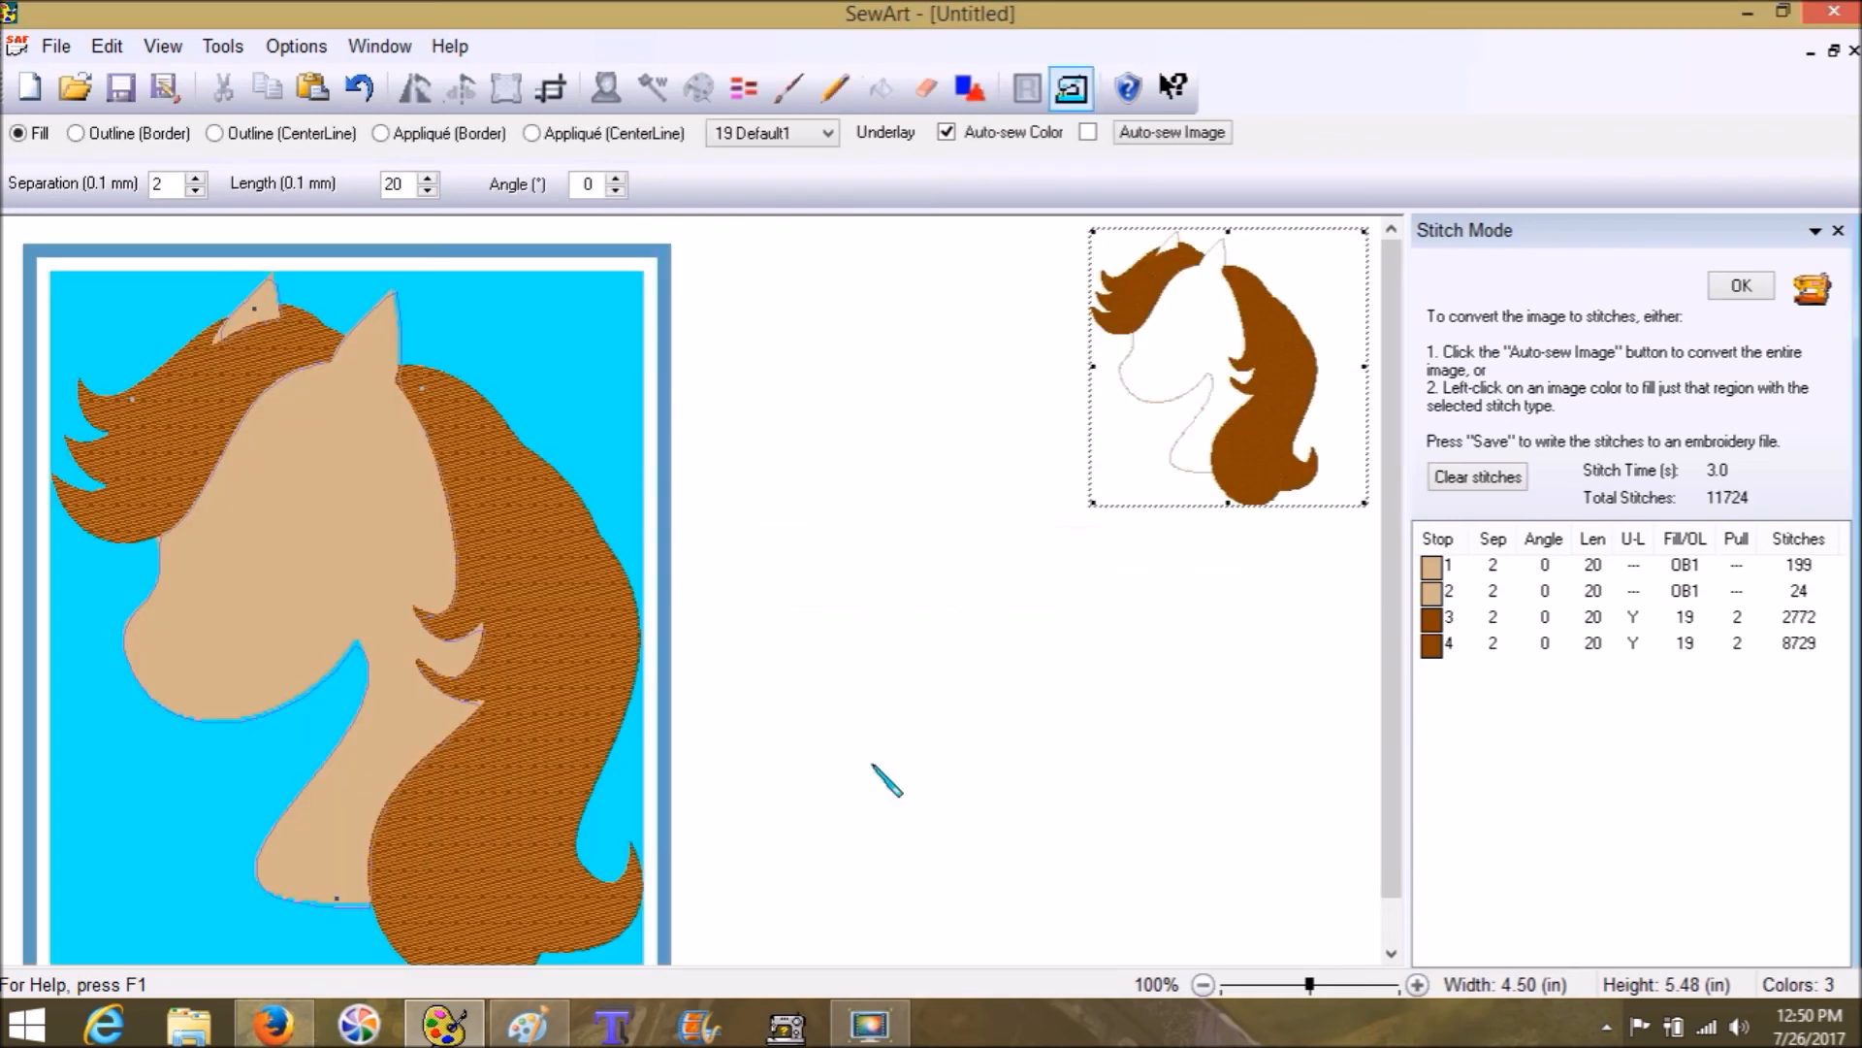